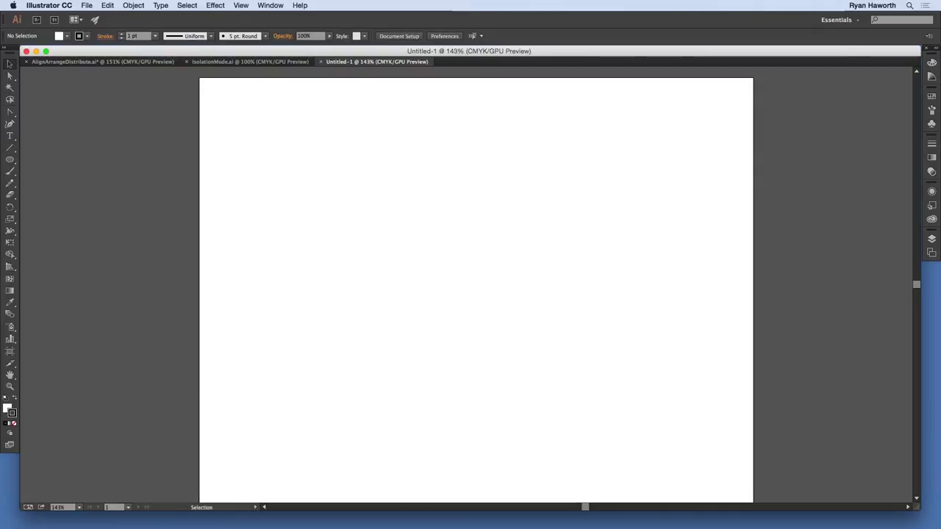
Open Hummer-H1-Wagon.ai from the Vehicle-Wrap-AI folder and fit its artboard to the window
key(super+o)
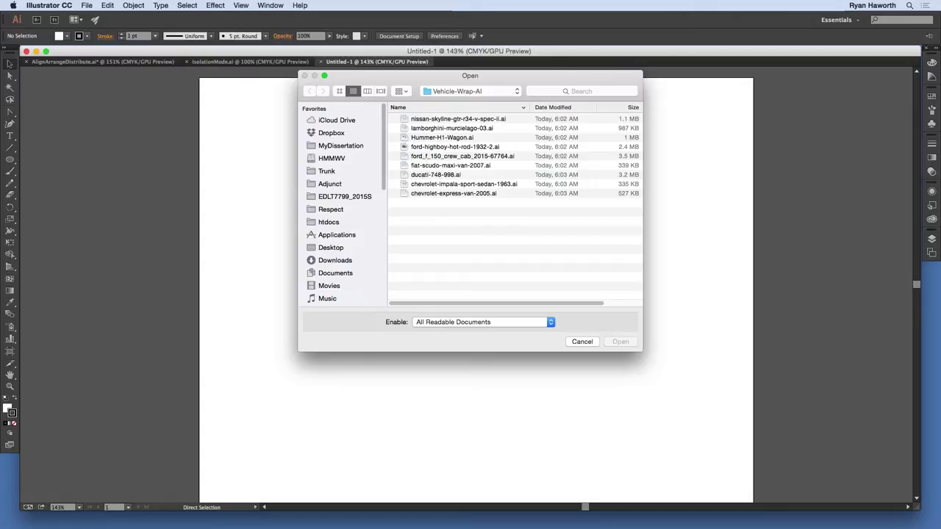
click(423, 137)
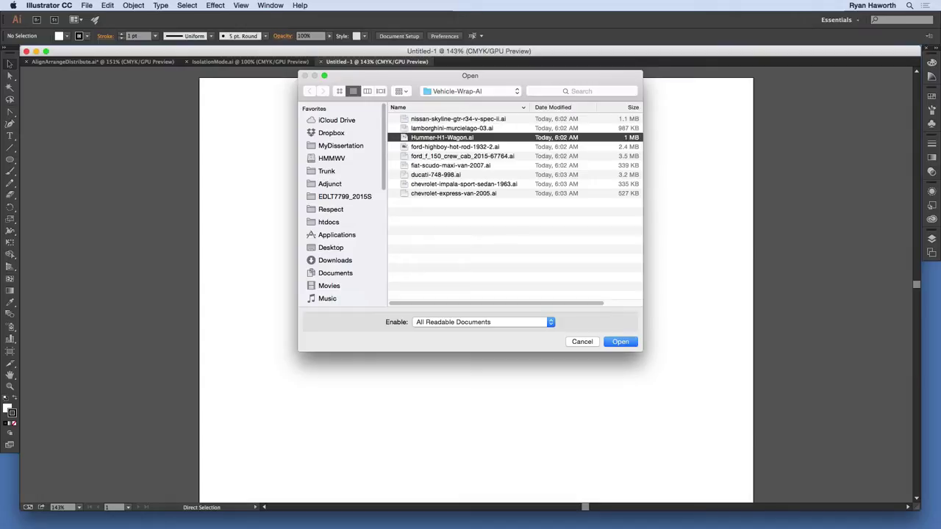
click(621, 342)
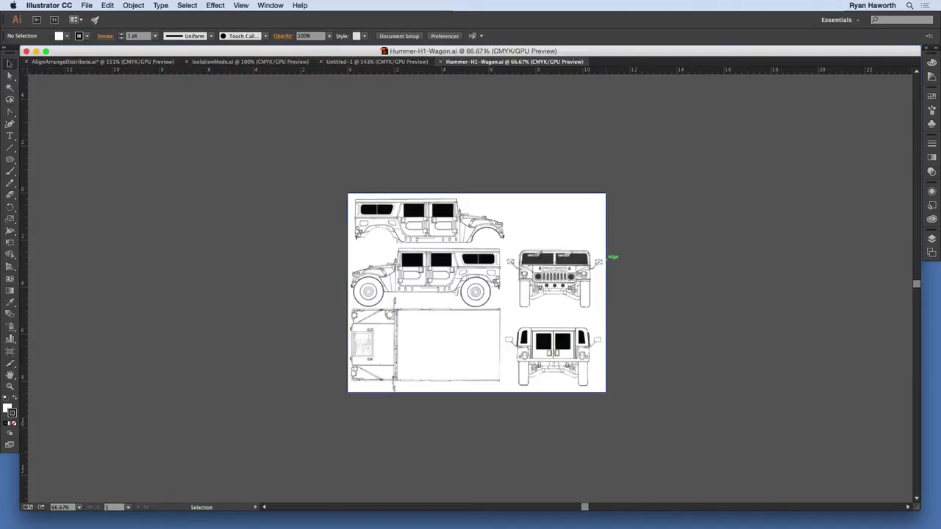
key(super)
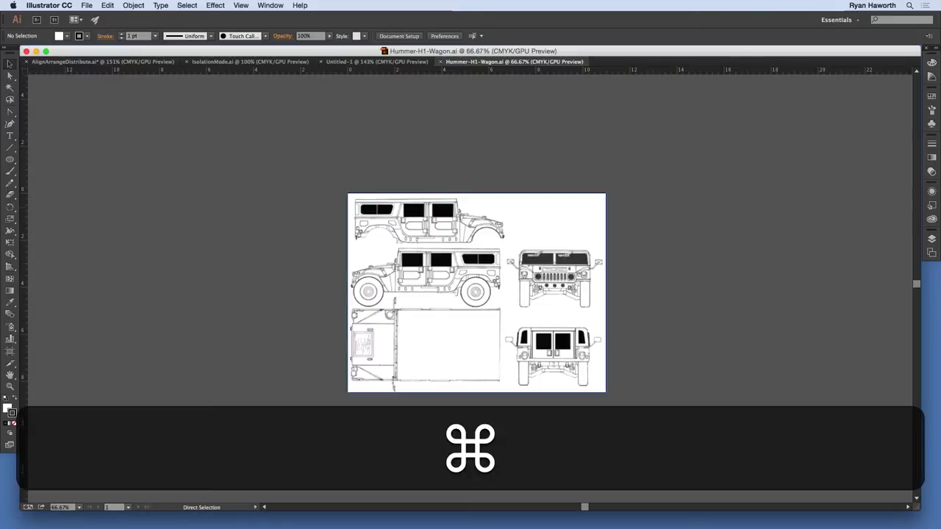
key(super+0)
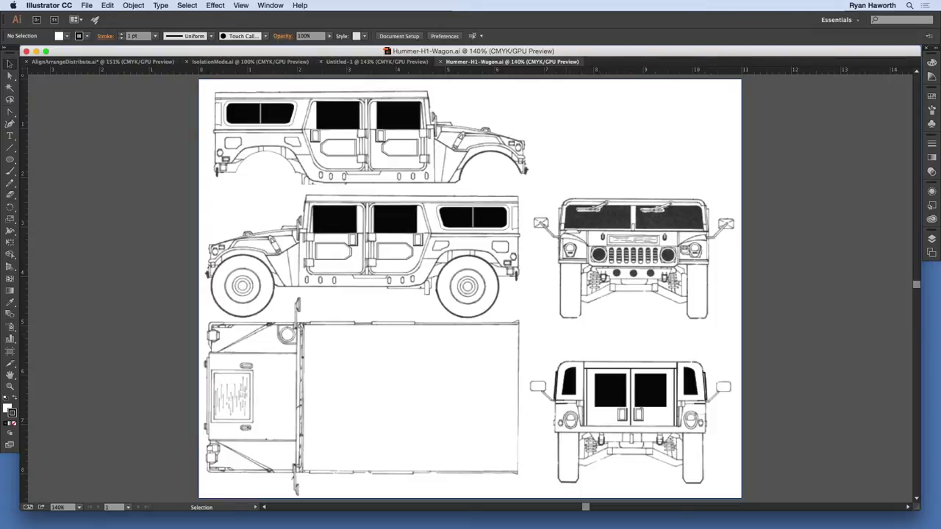
key(super+Tab)
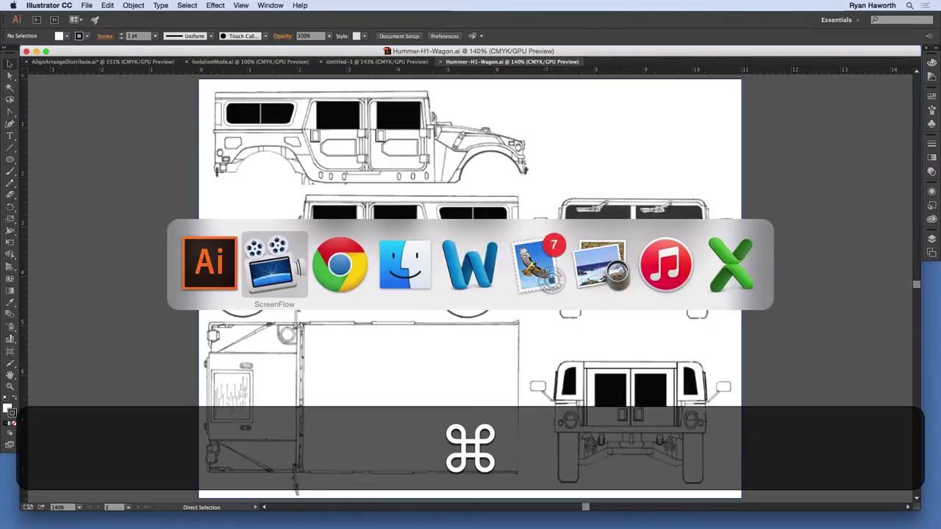
key(super+Tab)
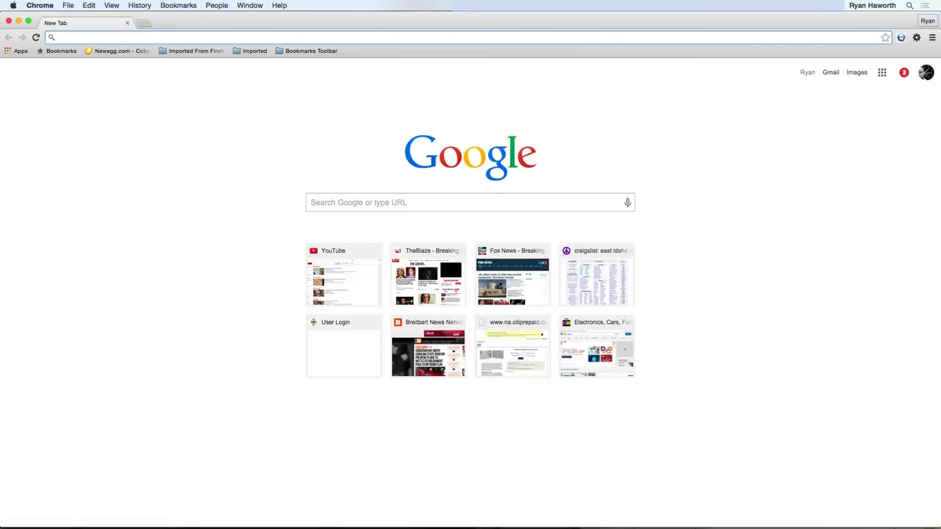
click(378, 38)
text(theblaze.com)
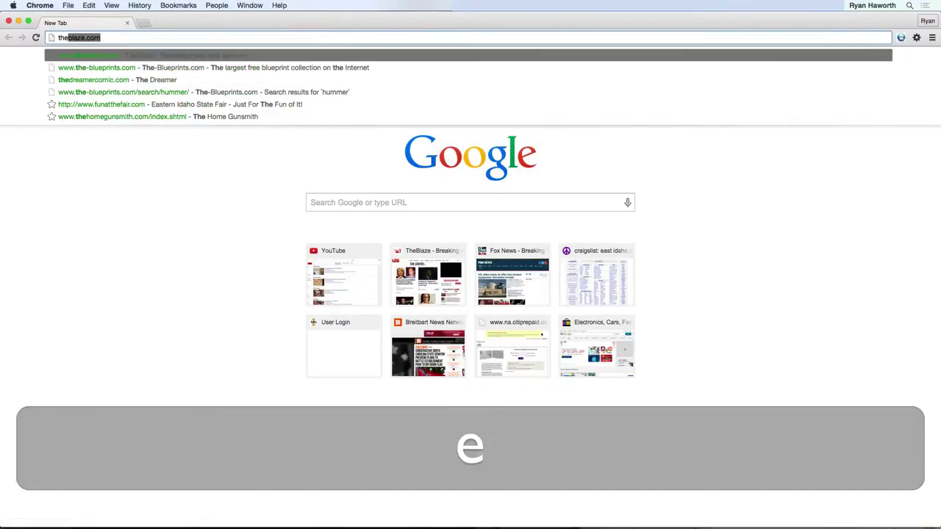
key(Down)
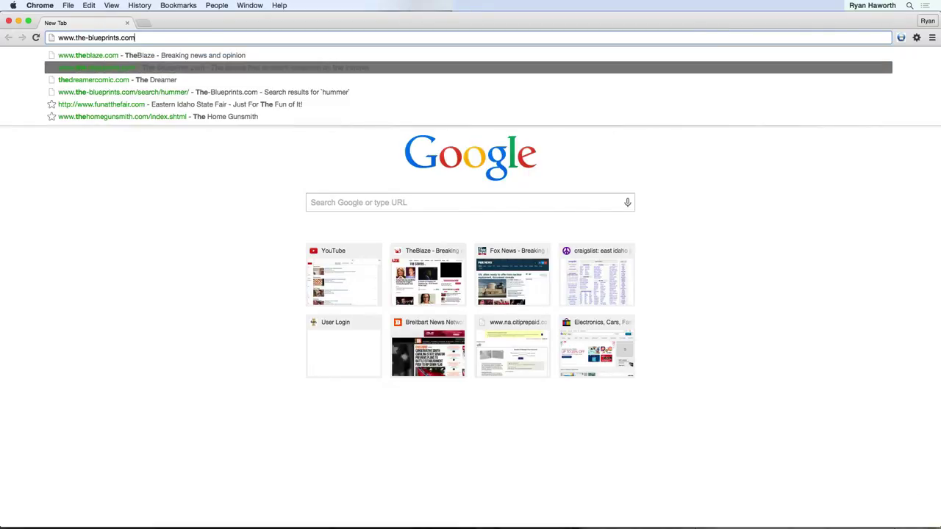
key(Return)
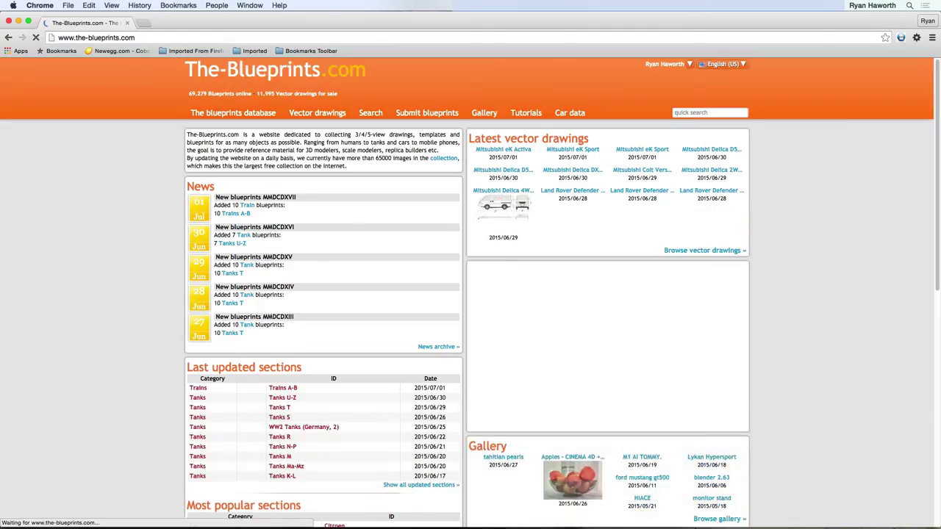
Open the Hummer listing under Cars in the blueprints database
click(515, 69)
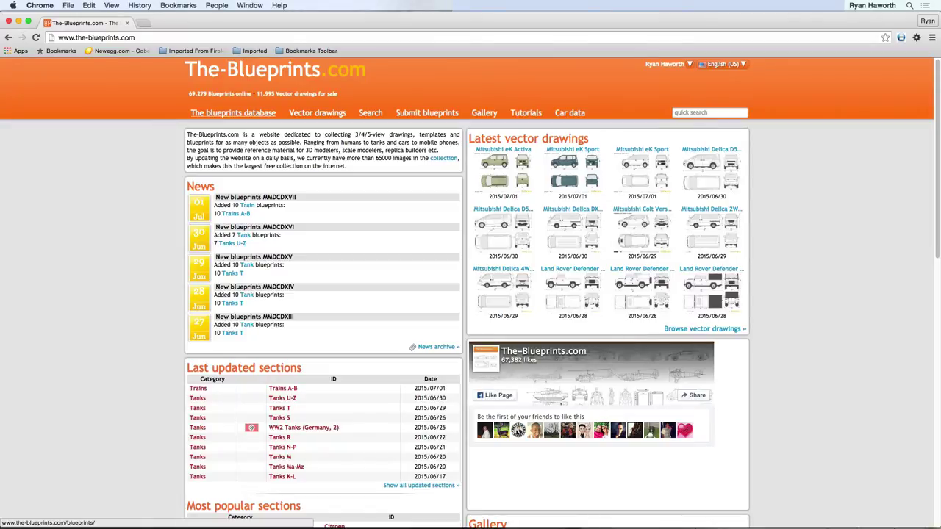
click(223, 114)
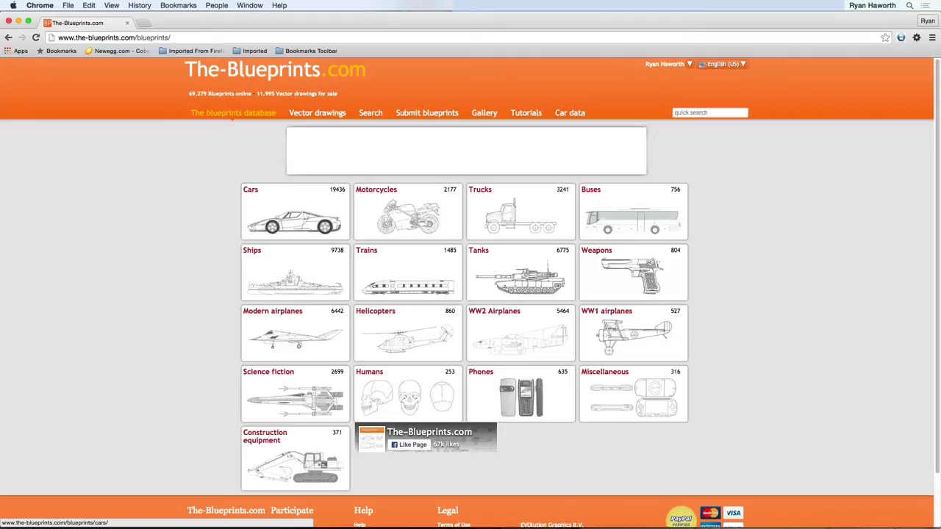
click(294, 228)
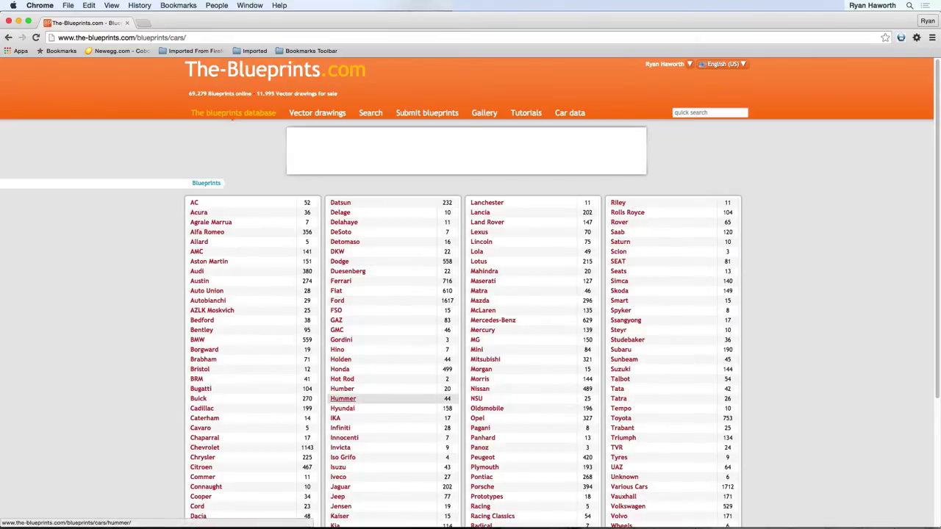
click(342, 398)
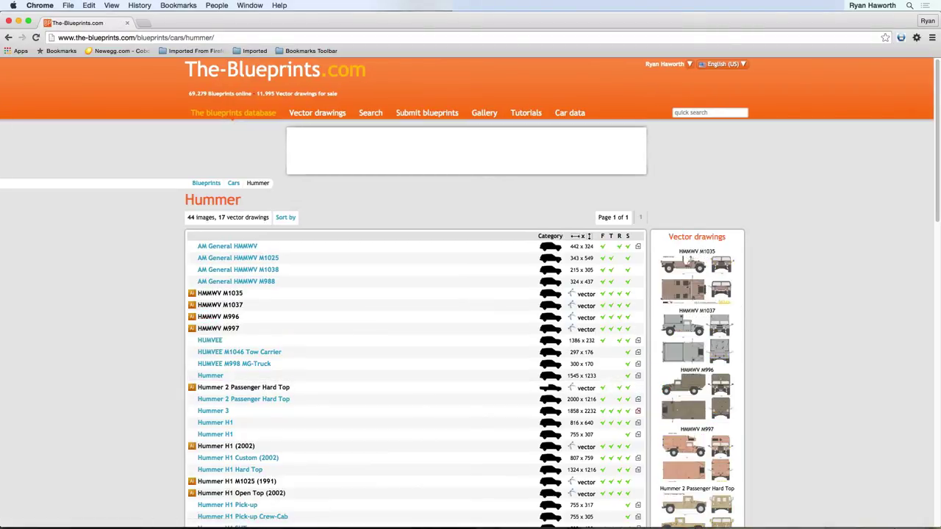
Open the 2932 x 2046 Hummer M242 Bushmaster blueprint and look over all its views
drag(936, 191, 922, 320)
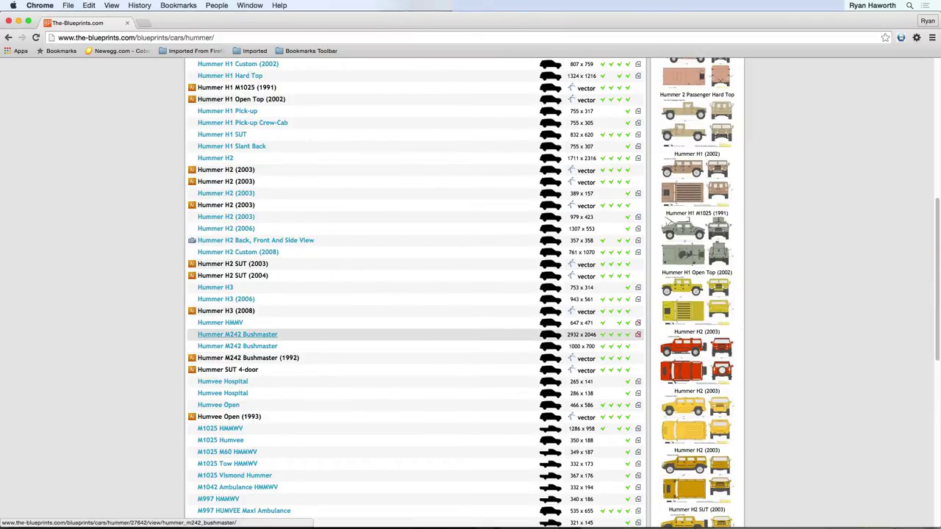
click(262, 335)
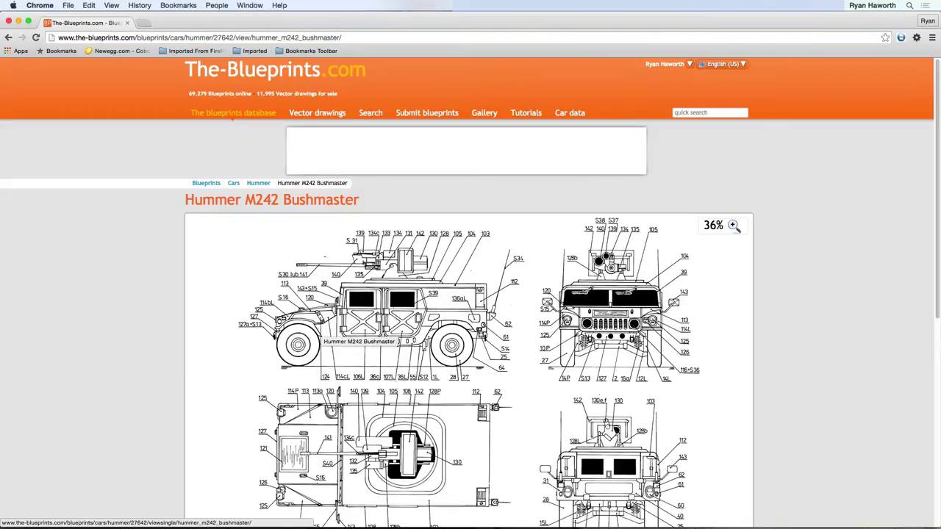
scroll(323, 334, down, 2)
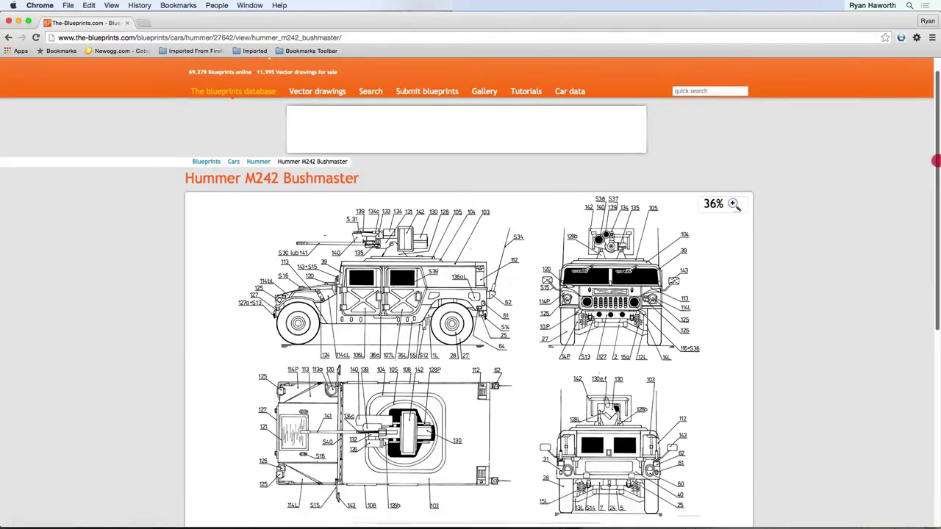
drag(935, 159, 933, 184)
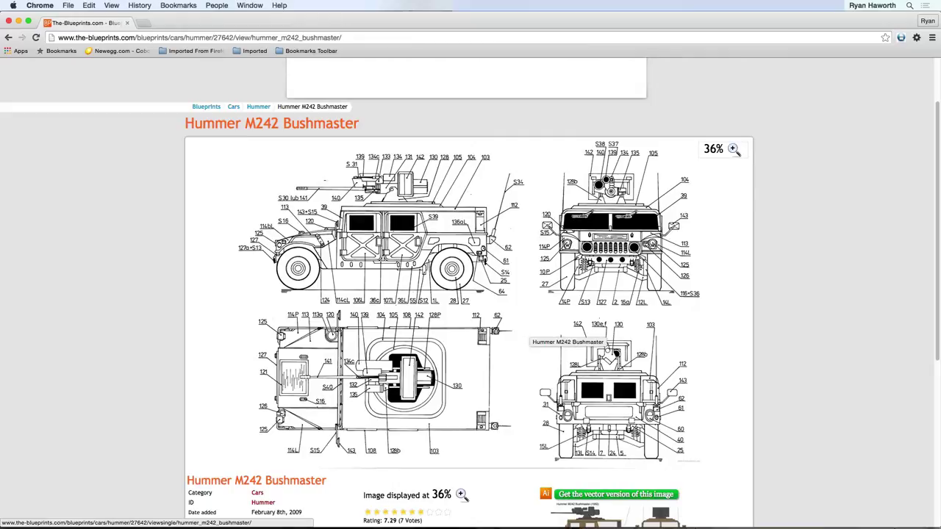
Return to the Hummer listing and sort it by dimensions
key(super+bracketleft)
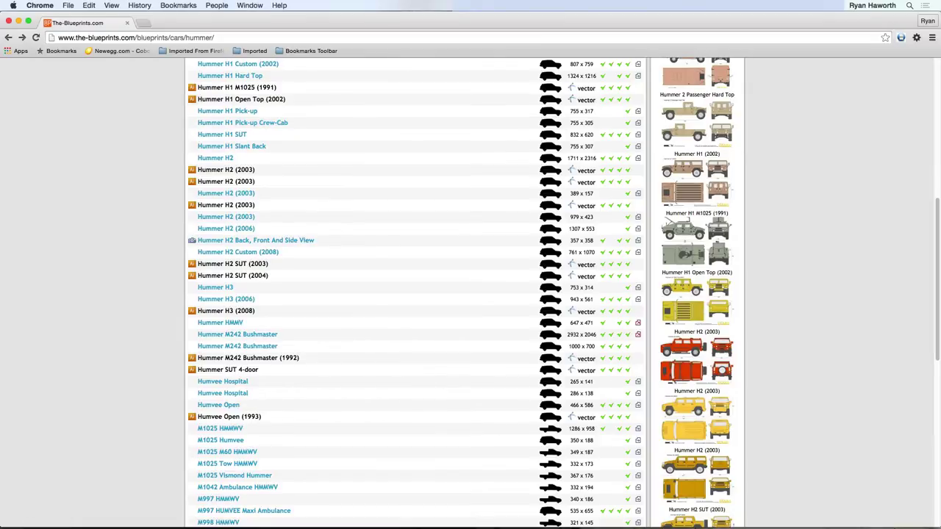
drag(937, 202, 937, 67)
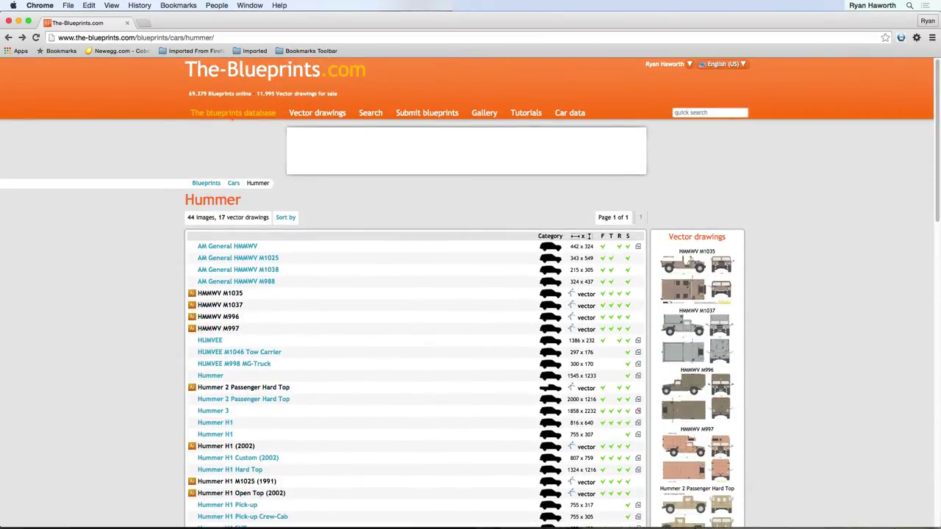
click(286, 217)
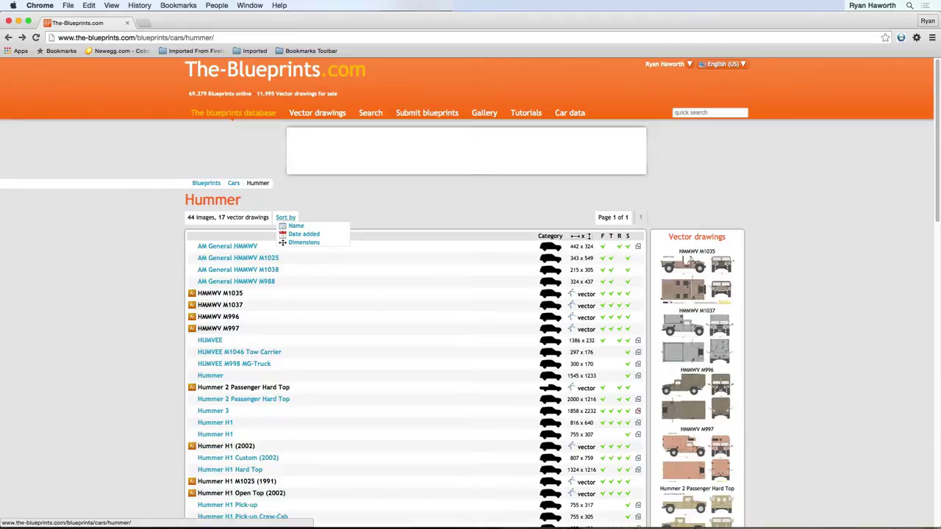
click(295, 243)
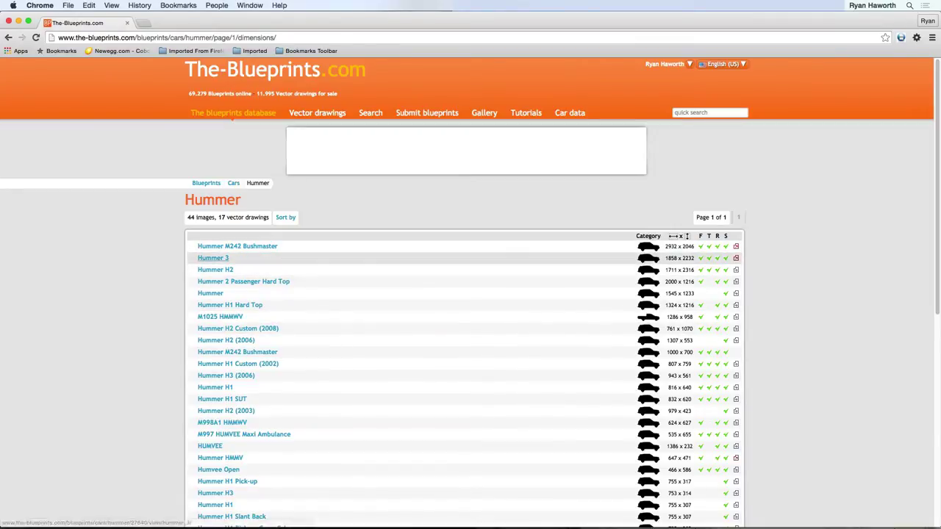
Open the Hummer 3 blueprint, look over its views and return to the sorted Hummer listing
click(212, 258)
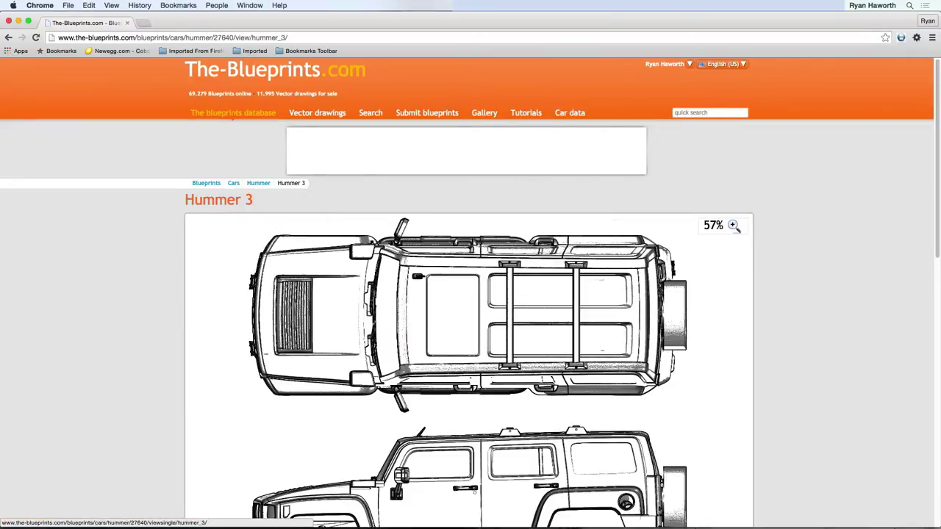
drag(932, 153, 923, 318)
scroll(924, 318, up, 10)
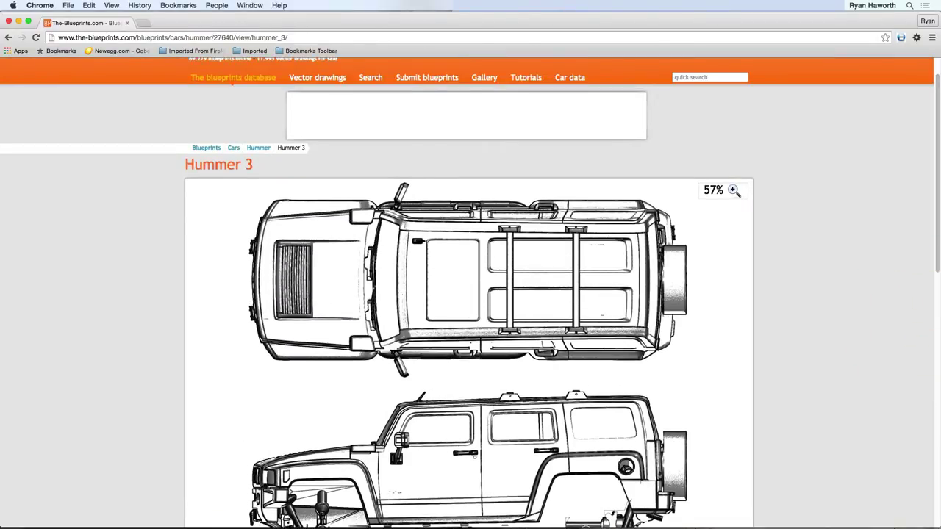
click(9, 37)
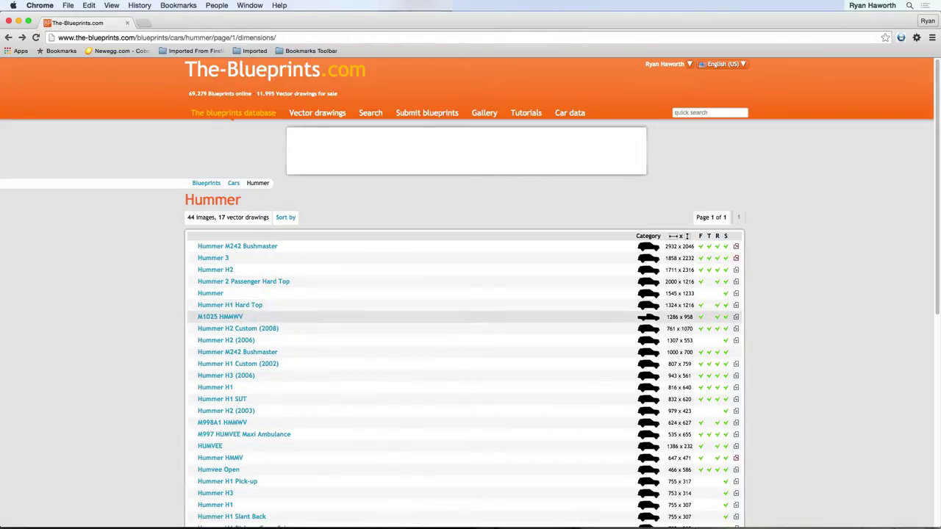
Look over the Hummer H1 Hard Top blueprint's views, and reopen the 2932 x 2046 Hummer M242 Bushmaster blueprint from the listing
click(243, 304)
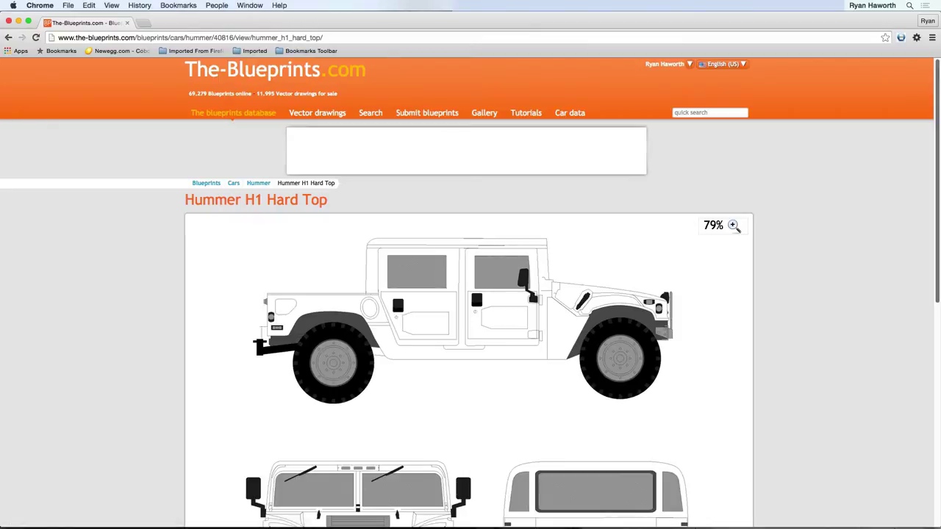
drag(934, 156, 924, 264)
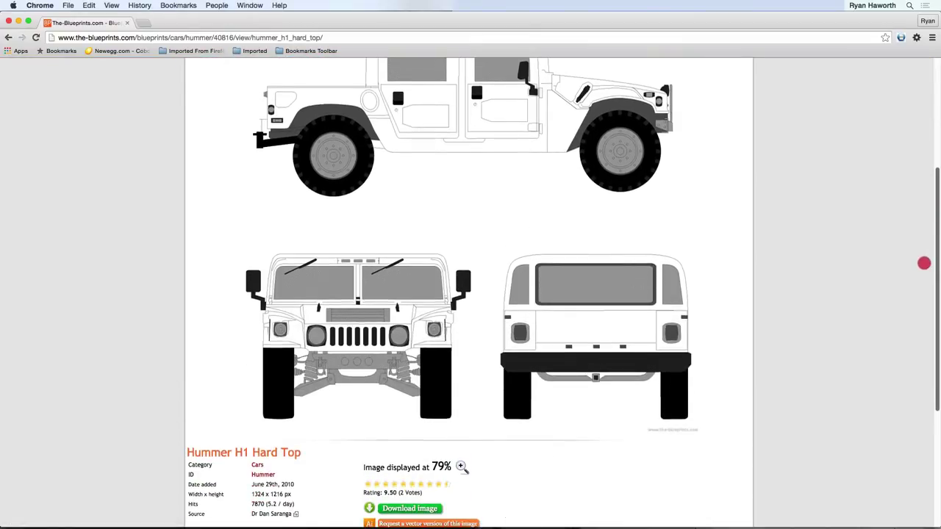
scroll(924, 263, up, 2)
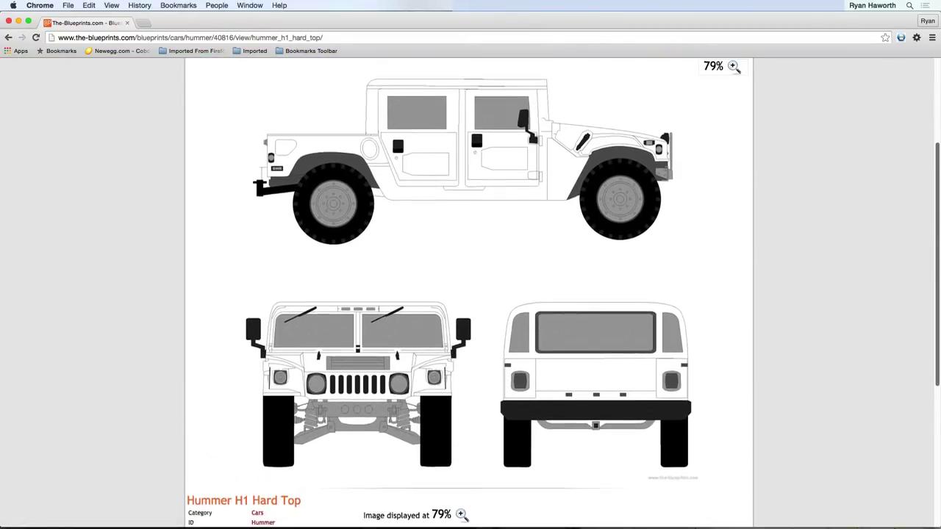
click(897, 253)
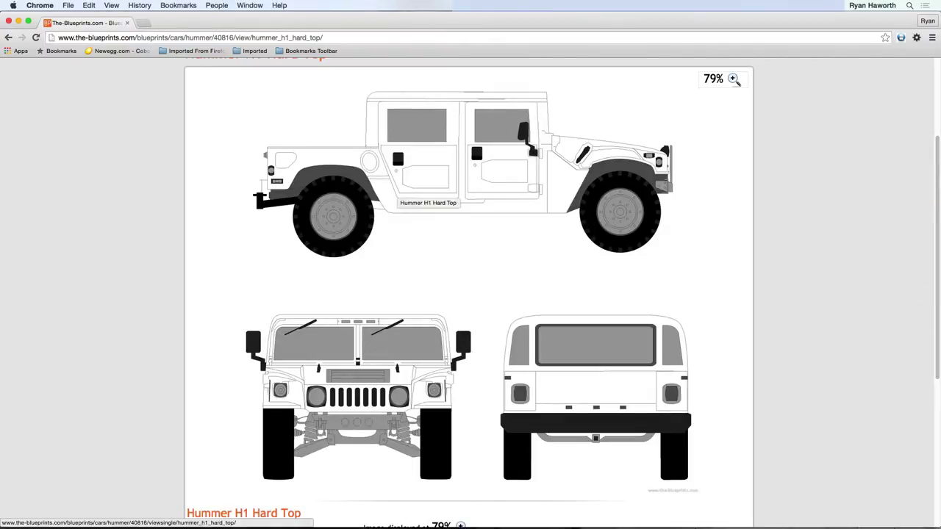
click(8, 37)
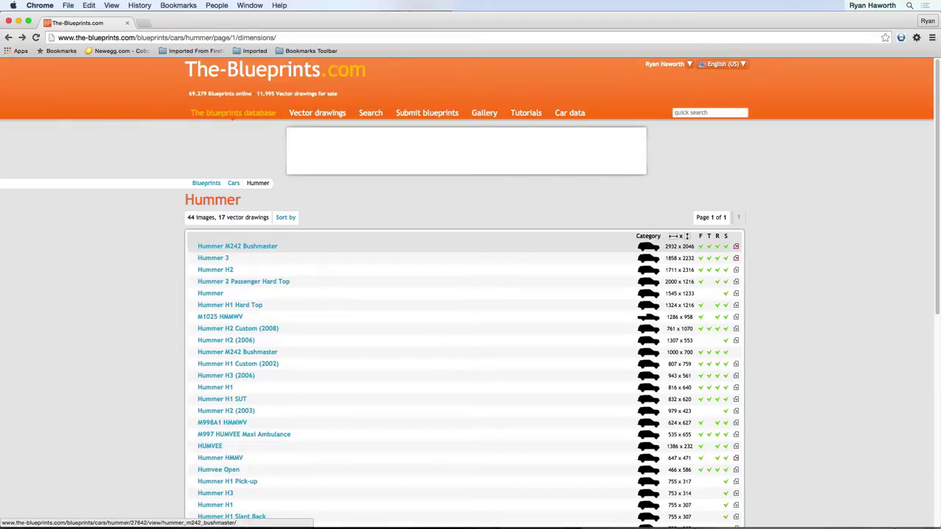
click(256, 247)
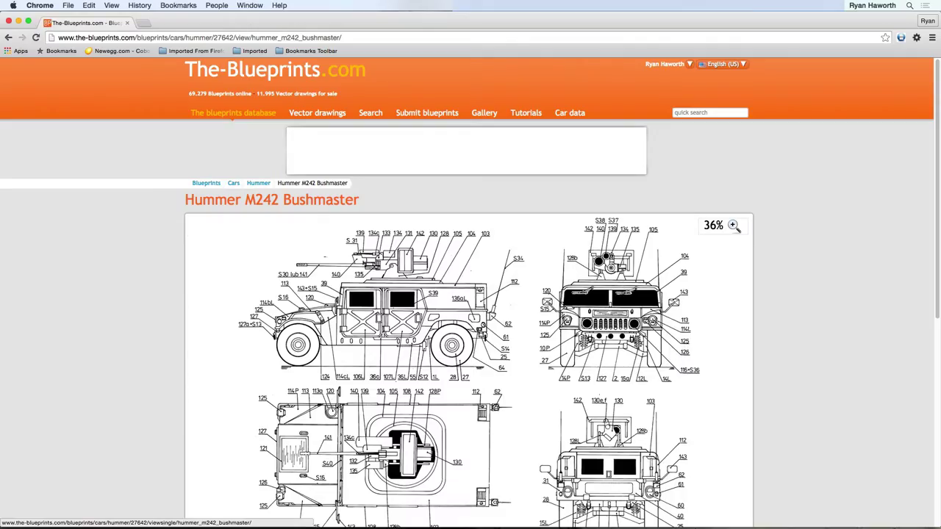
Open the Plymouth listing from the Cars category and sort it by dimensions
click(233, 183)
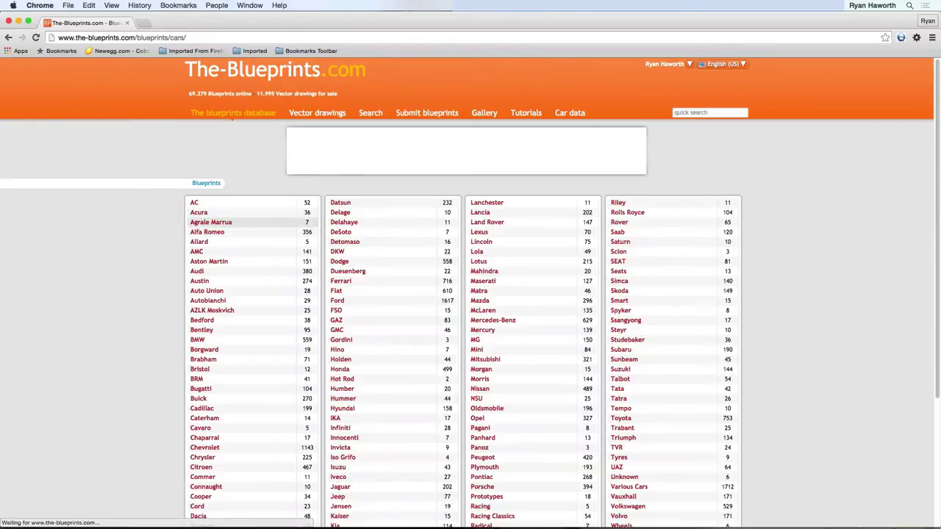
click(484, 467)
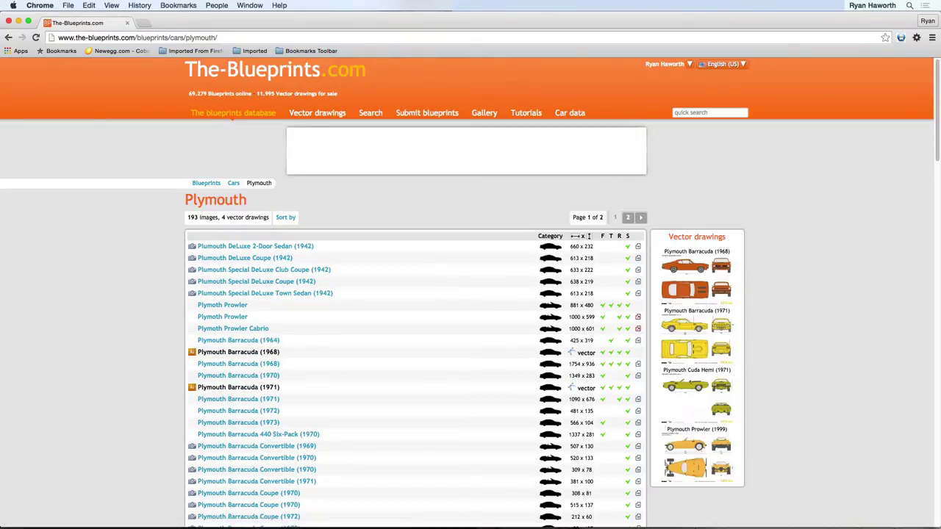
mouse_move(286, 218)
click(283, 242)
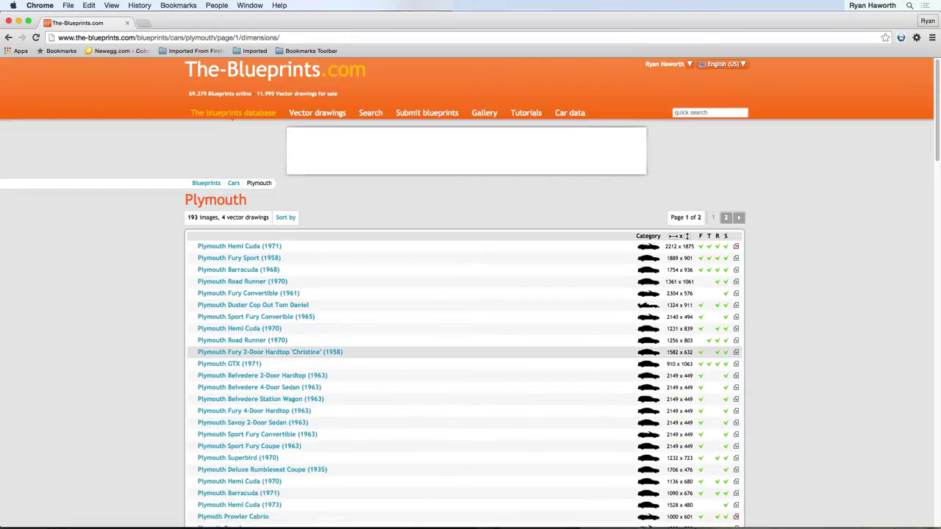
Search the Plymouth listing page for "voyager"
key(super+f)
text(voyager)
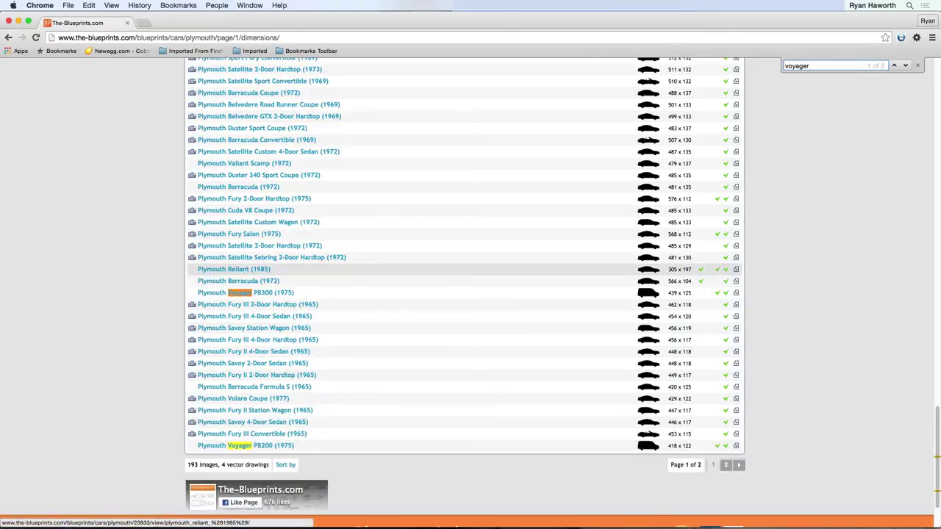
Look over the Plymouth Voyager (1984) blueprint from page 2 of the Plymouth listing and return to the top of page 1
click(726, 465)
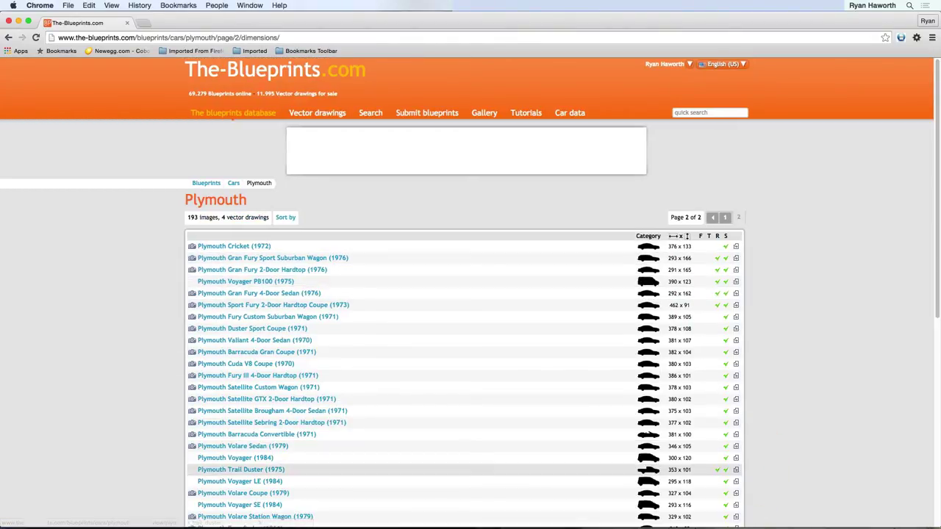
click(248, 458)
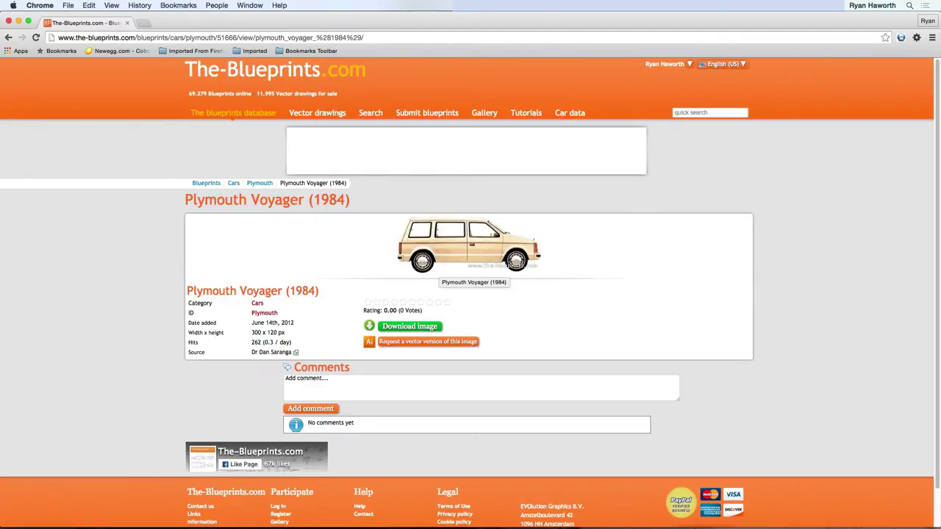
key(super+bracketleft)
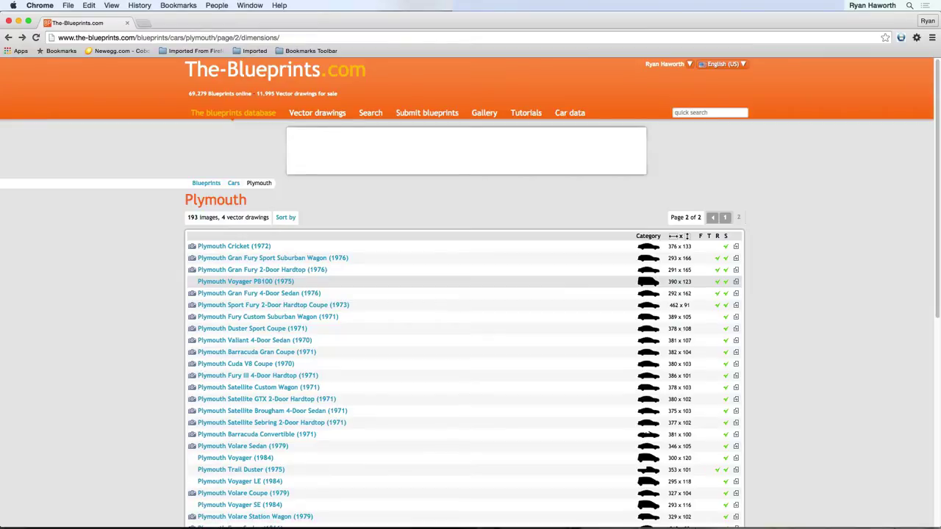
key(super+bracketleft)
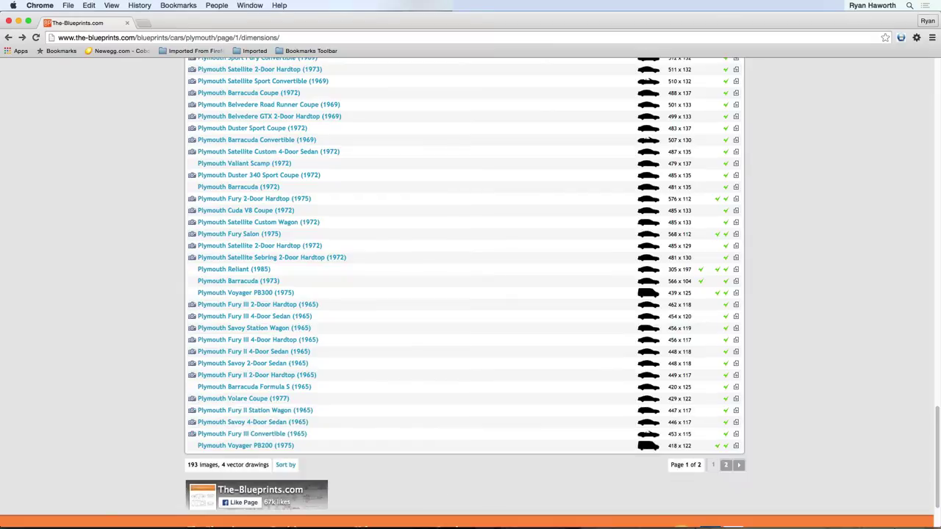
drag(937, 445, 934, 67)
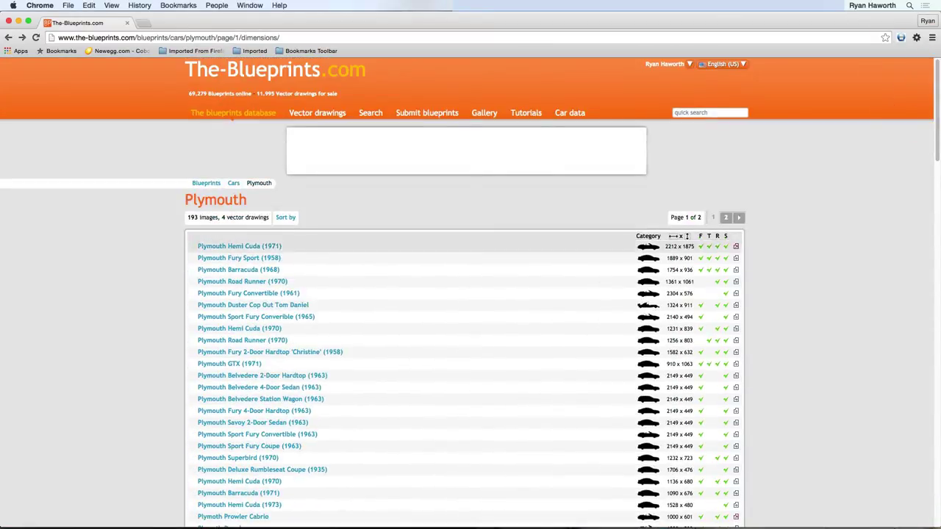
Go back to the Cars category and open the 2932 x 2046 Hummer M242 Bushmaster blueprint from the Hummer listing
click(234, 182)
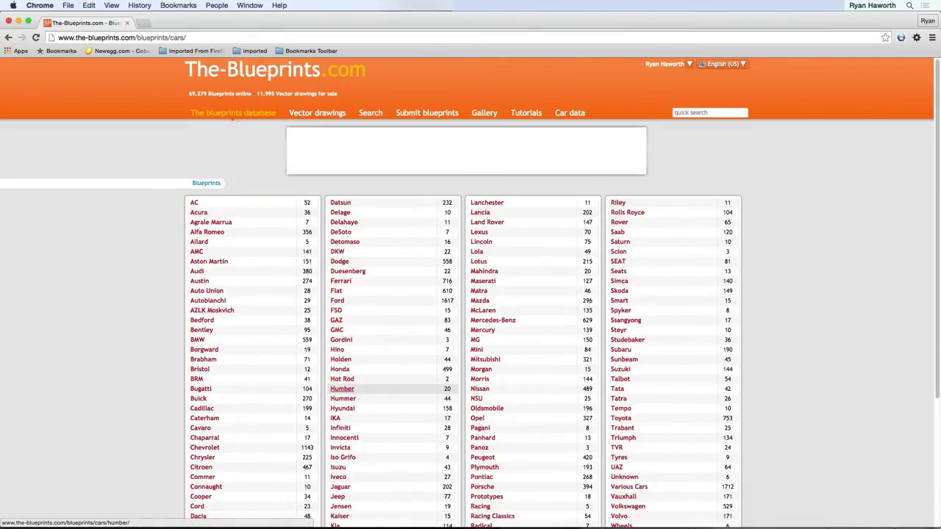
click(343, 398)
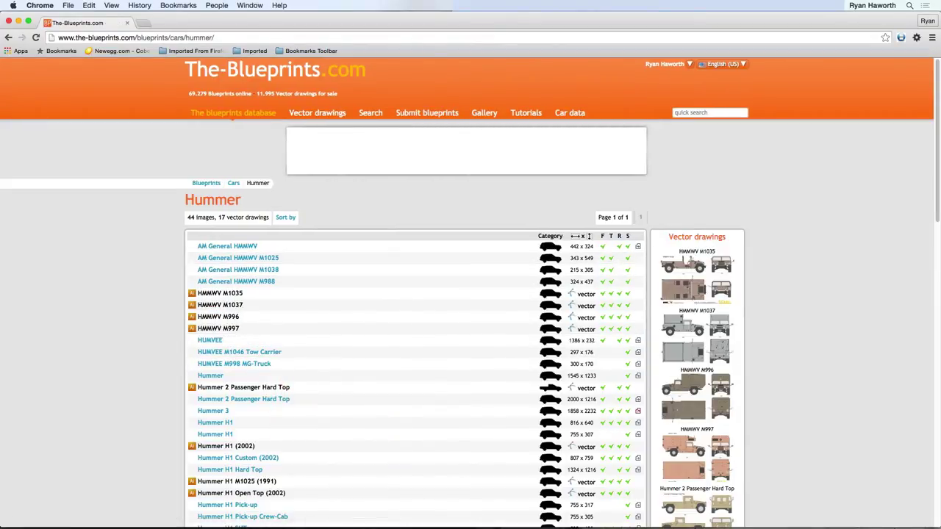
drag(938, 184, 919, 333)
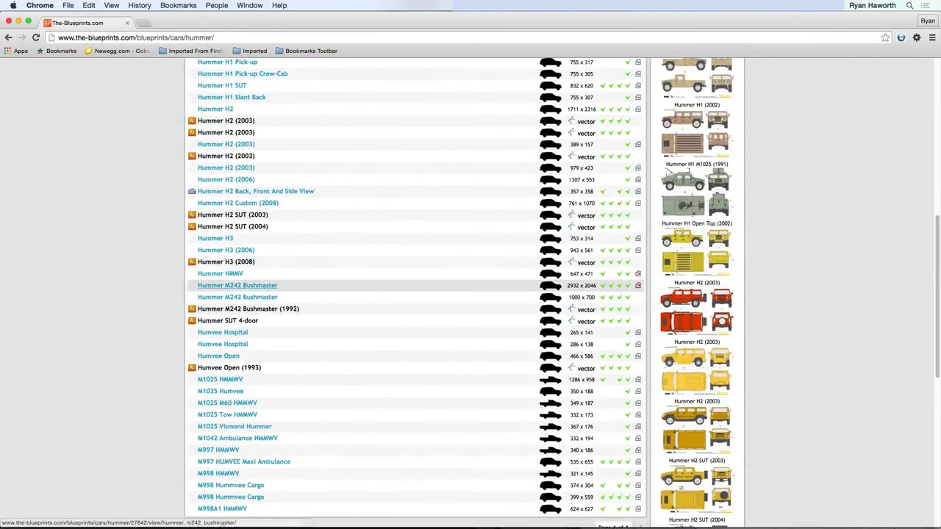
click(238, 286)
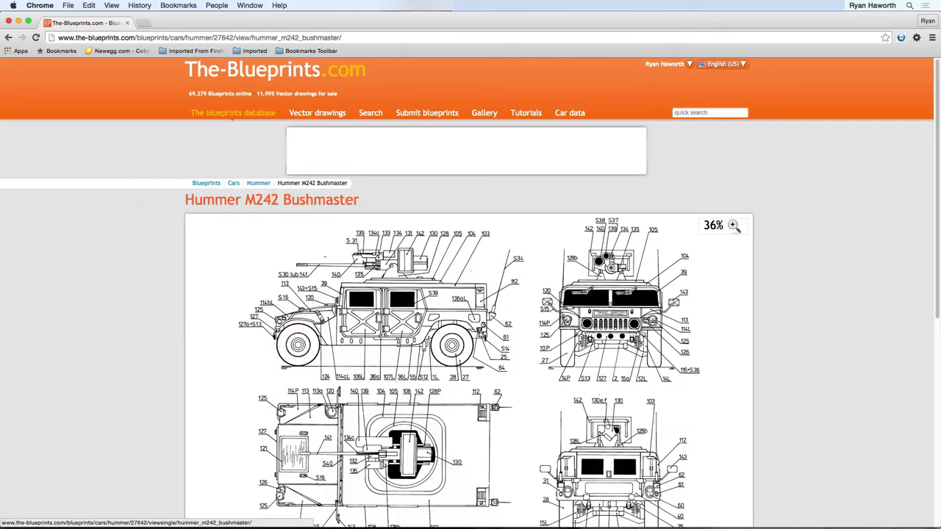
drag(936, 187, 936, 222)
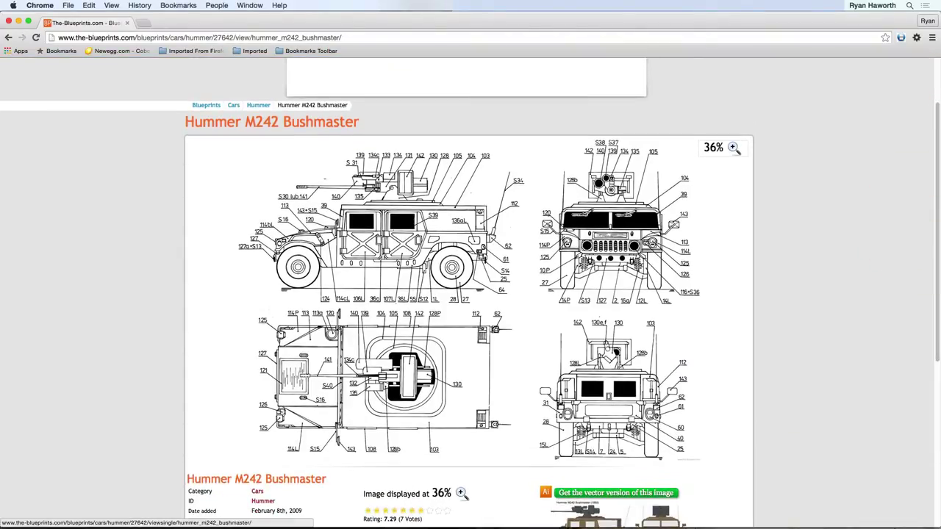
Open the Hummer M242 Bushmaster blueprint at full size and examine its side and top views
click(443, 288)
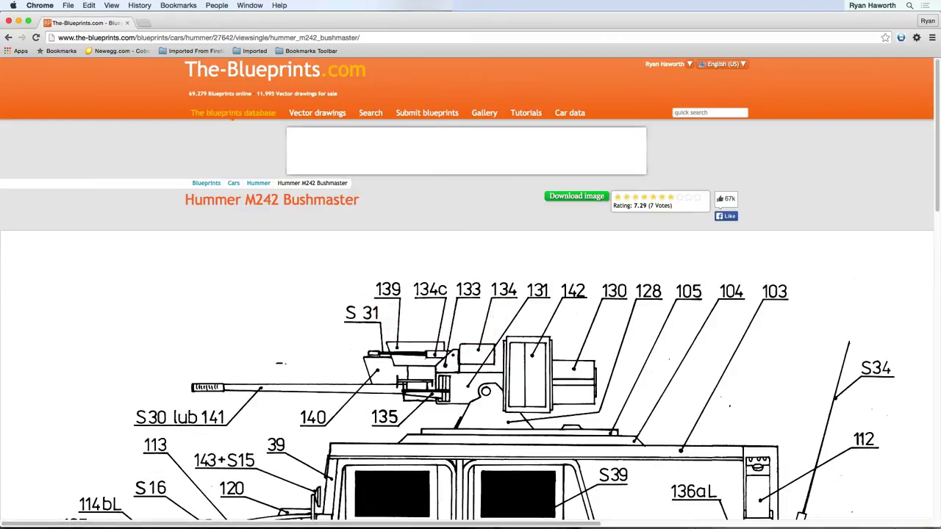
mouse_move(937, 177)
mouse_down()
mouse_move(910, 393)
mouse_move(899, 466)
mouse_move(892, 462)
mouse_up()
scroll(471, 288, up, 10)
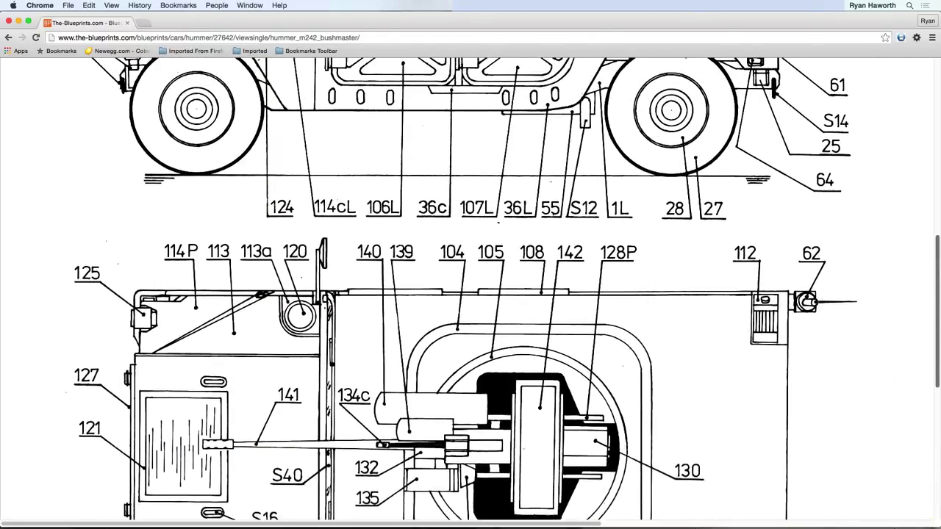
click(882, 357)
drag(511, 514, 479, 508)
click(571, 498)
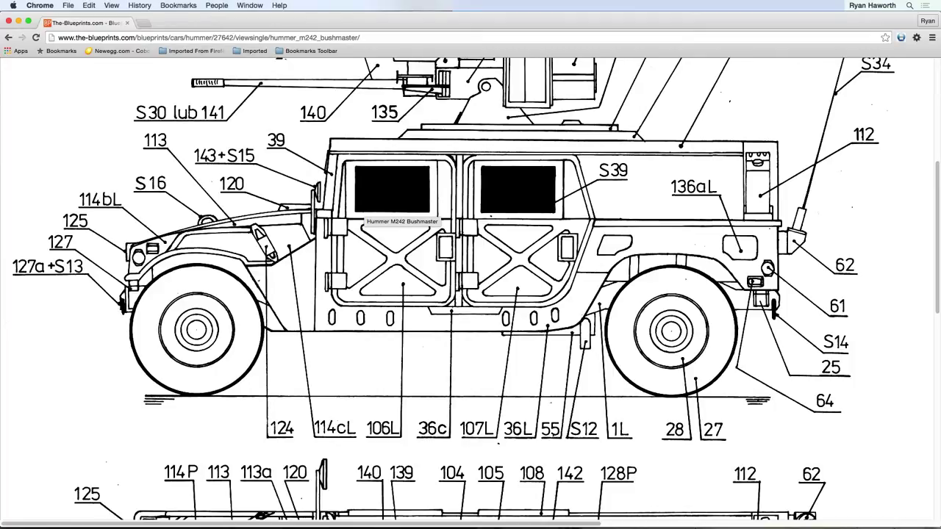
Copy the full-size Hummer M242 Bushmaster blueprint image to the clipboard
right_click(376, 202)
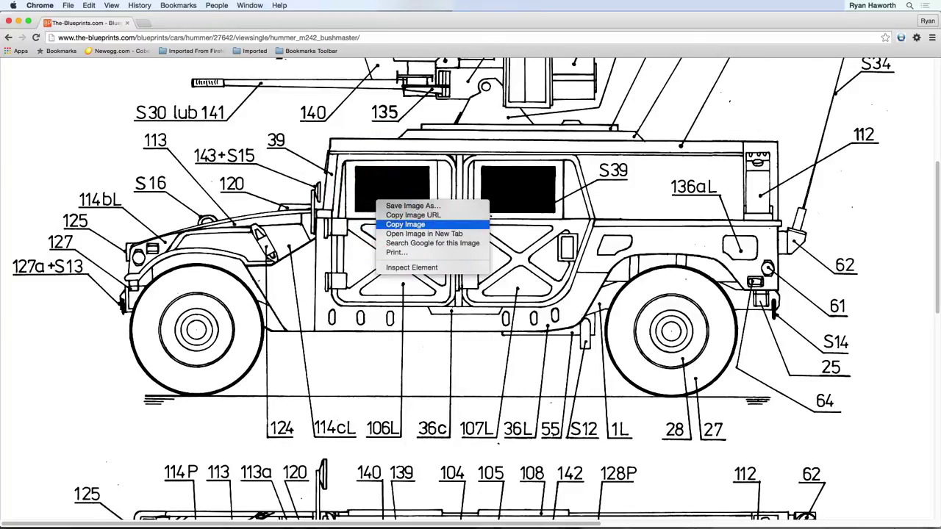
click(400, 225)
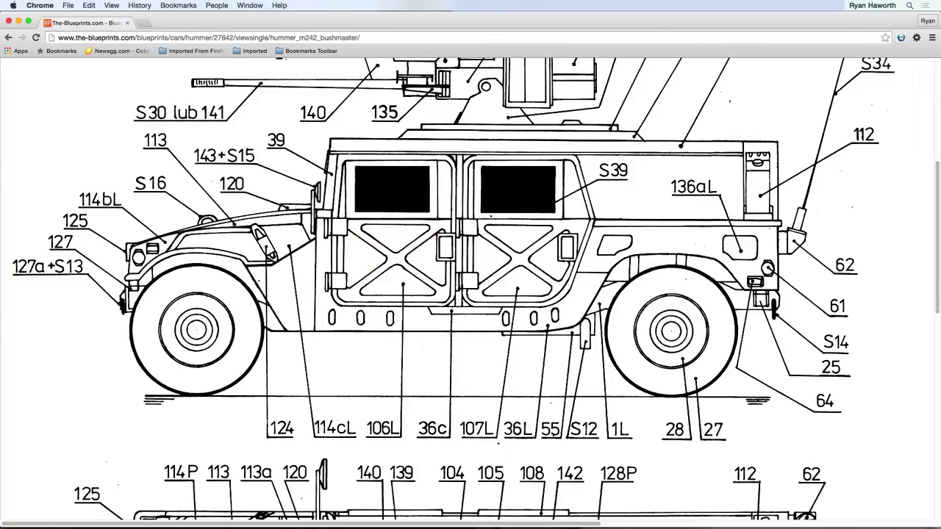
right_click(382, 197)
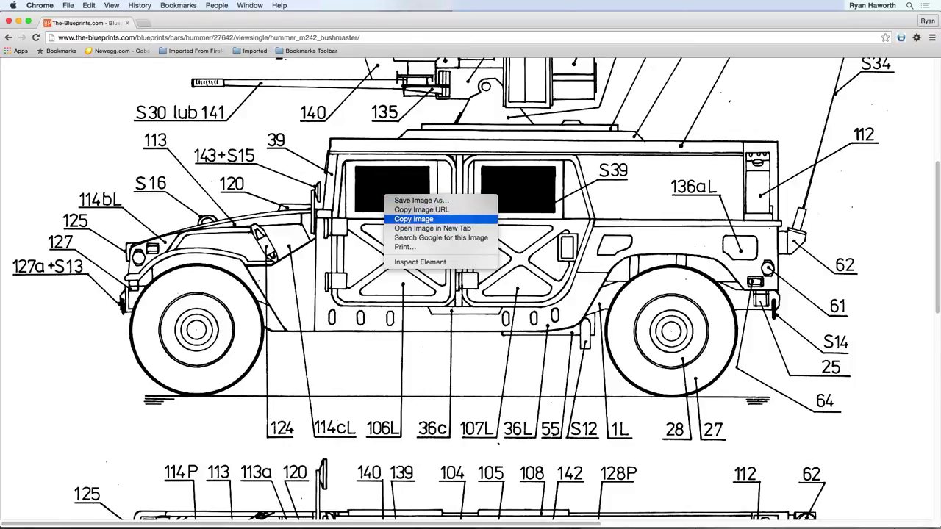
click(407, 219)
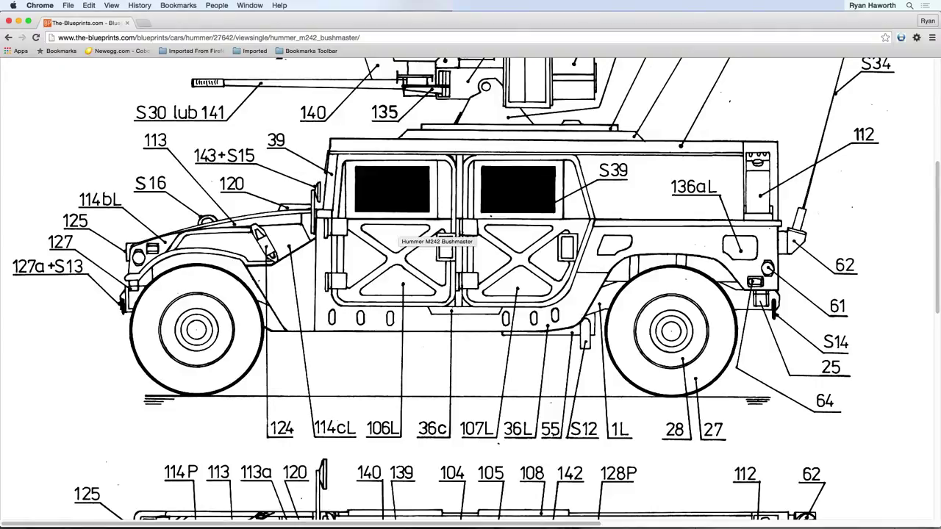
Switch to Illustrator and create a one-artboard document from the Print profile at Letter size in landscape orientation
mouse_move(735, 521)
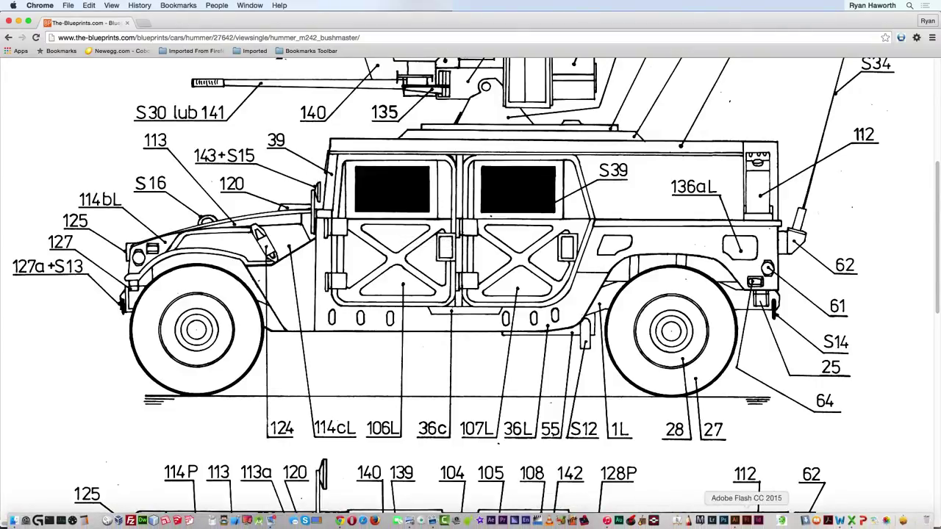
click(734, 521)
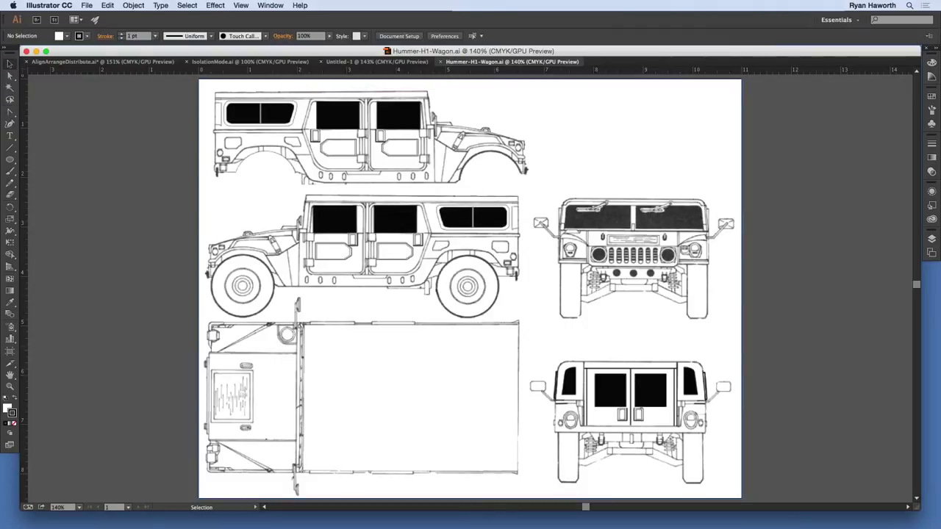
key(super)
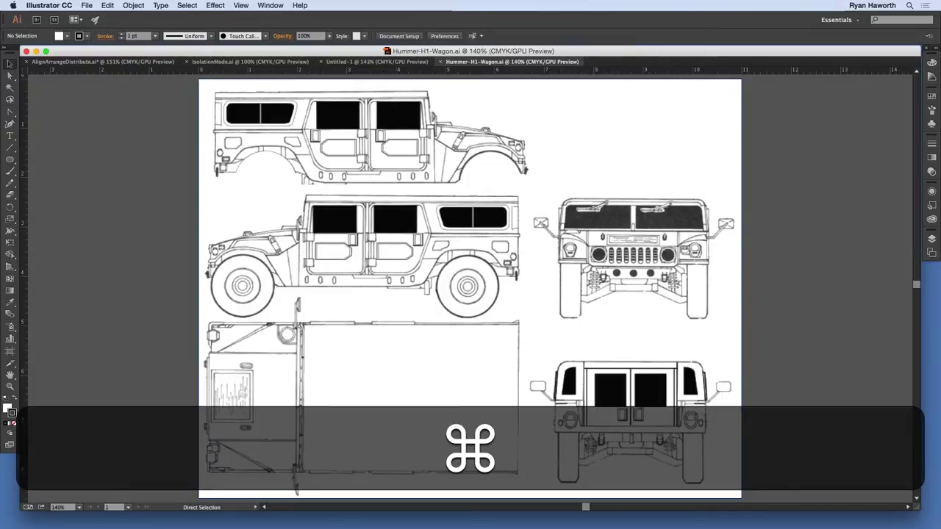
key(super+n)
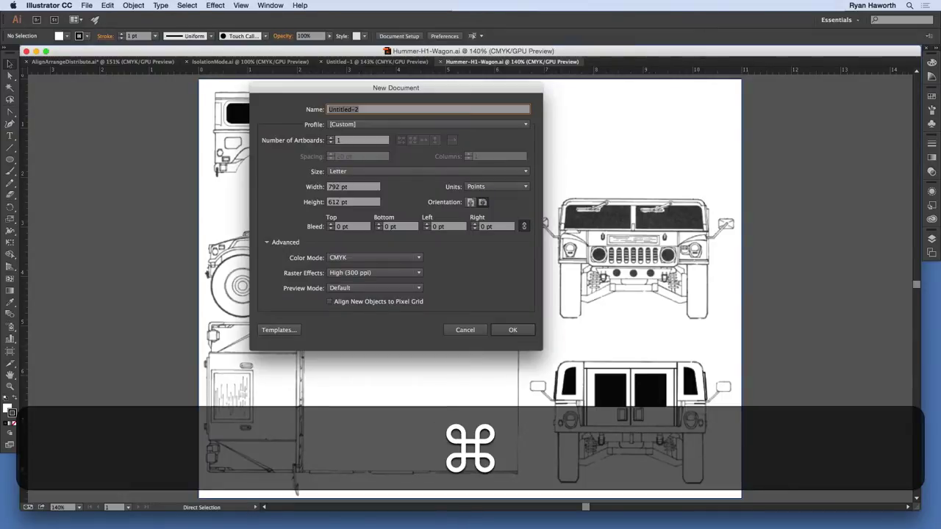
click(350, 125)
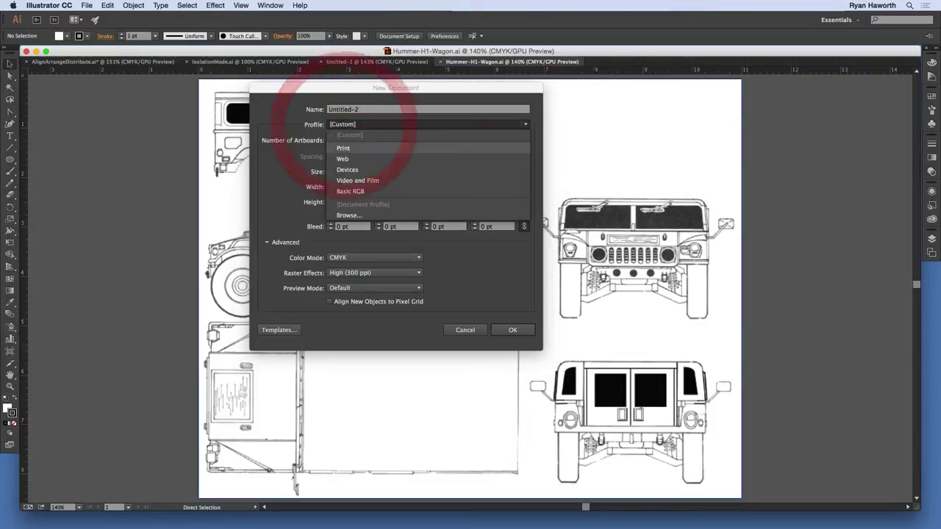
click(342, 148)
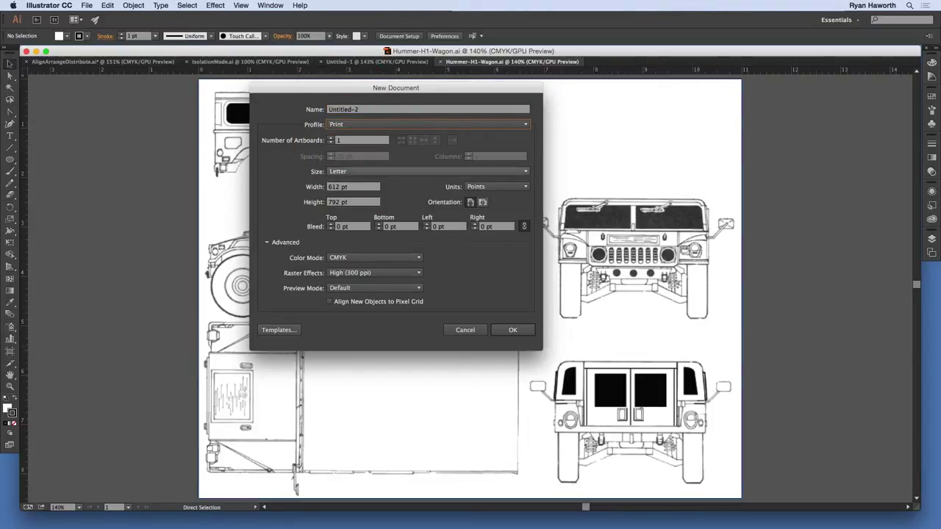
click(339, 172)
click(344, 195)
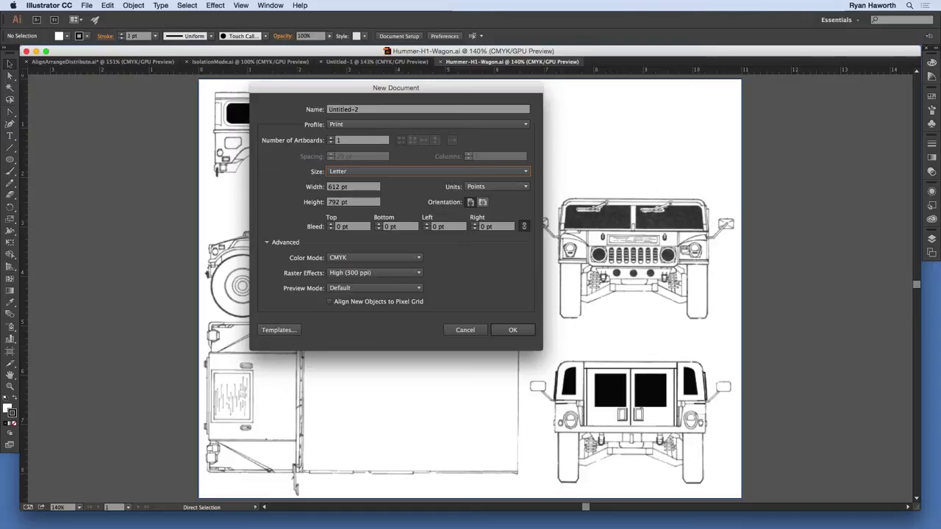
click(482, 202)
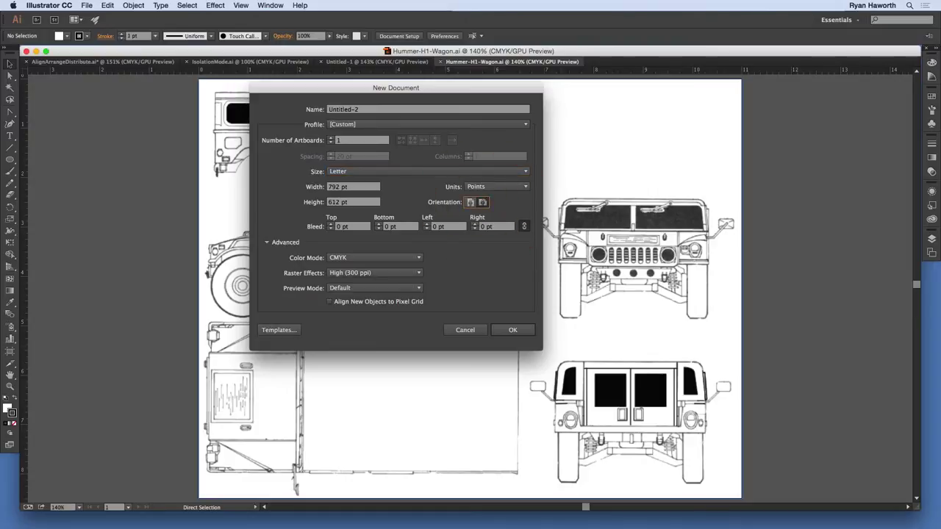
click(509, 329)
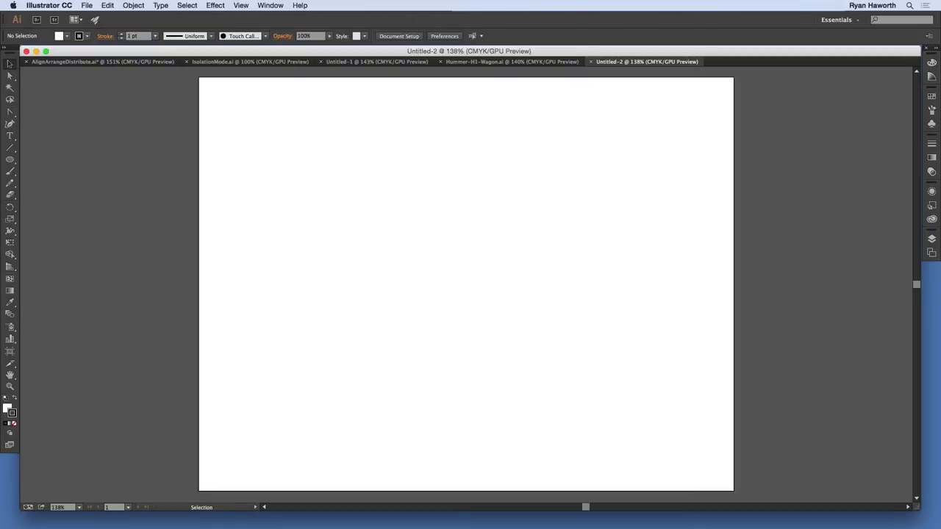
Paste the copied Hummer blueprint into the new document and bring the whole image into view
key(super)
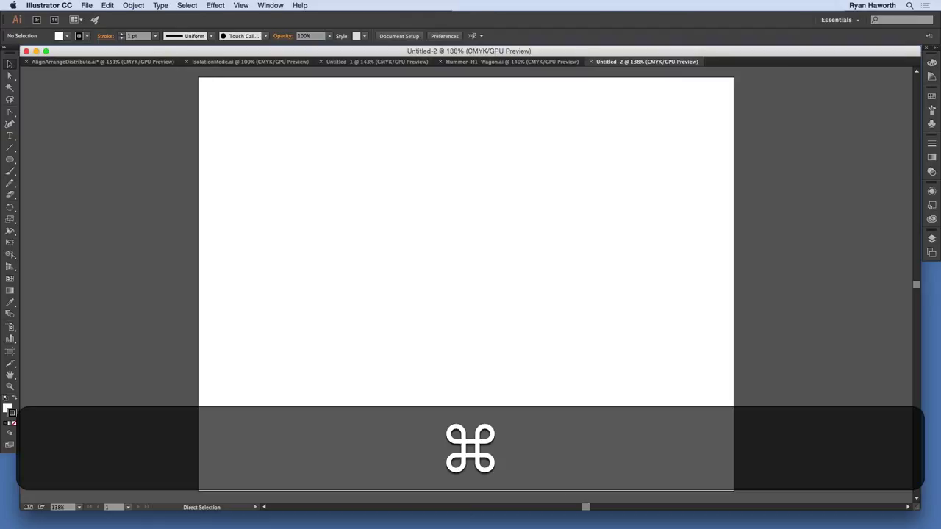
key(super+v)
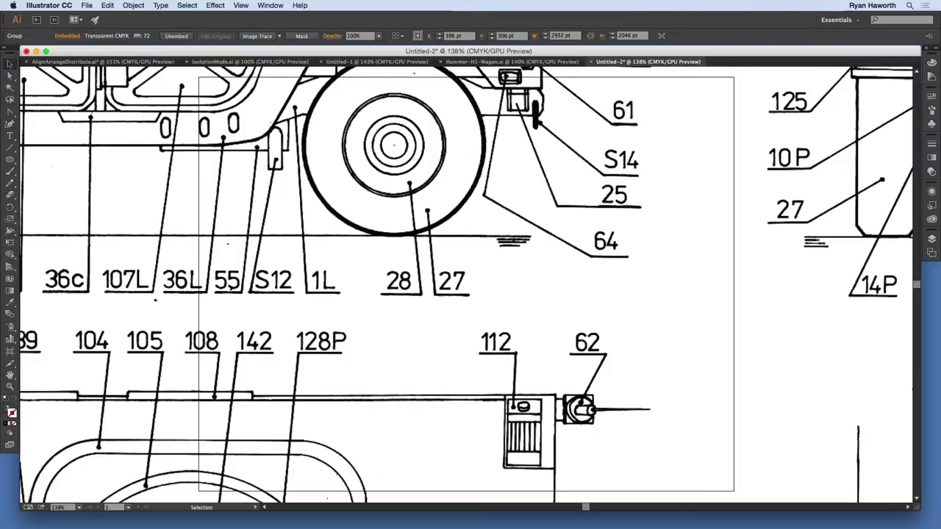
key(super)
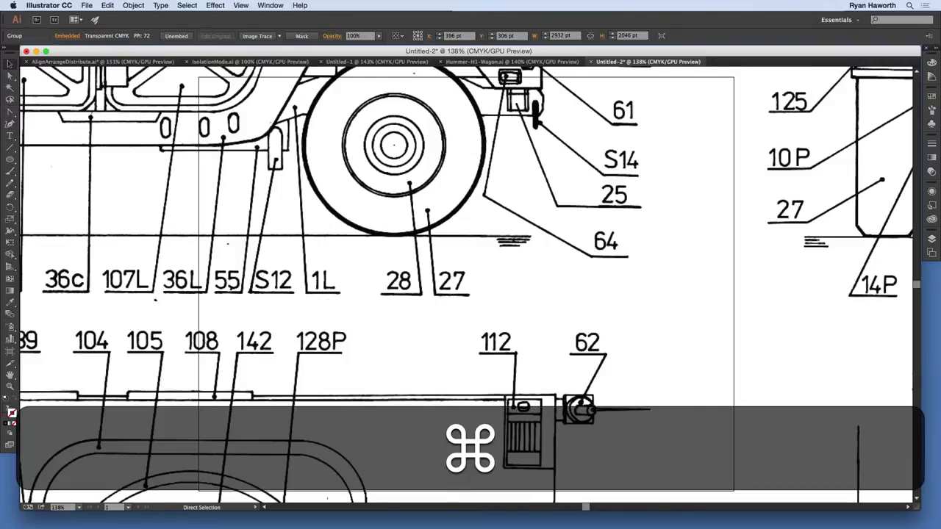
key(super)
key(super+minus)
key(super+minus)
key(super+minus)
key(super+minus)
key(super+minus)
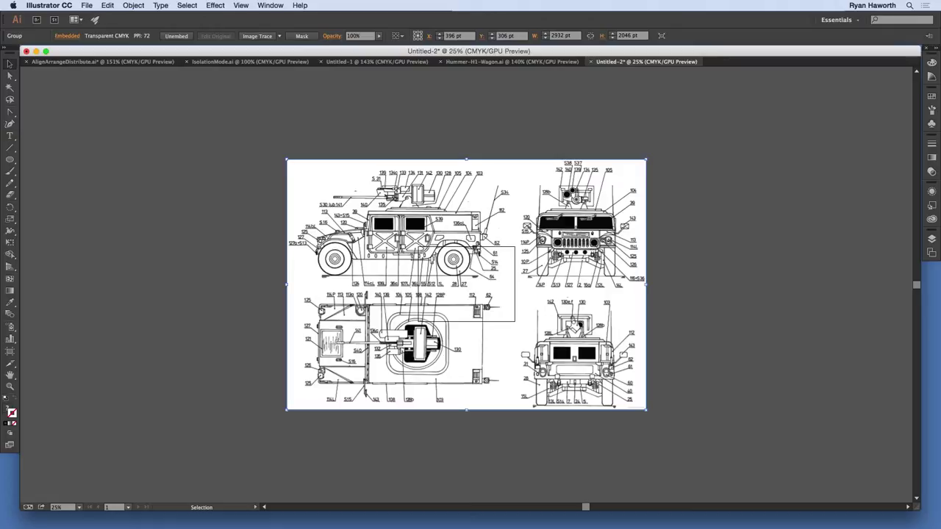
Scale the pasted blueprint down proportionally to about 2627 x 1833 pt, keeping its upper-left corner in place
key(shift)
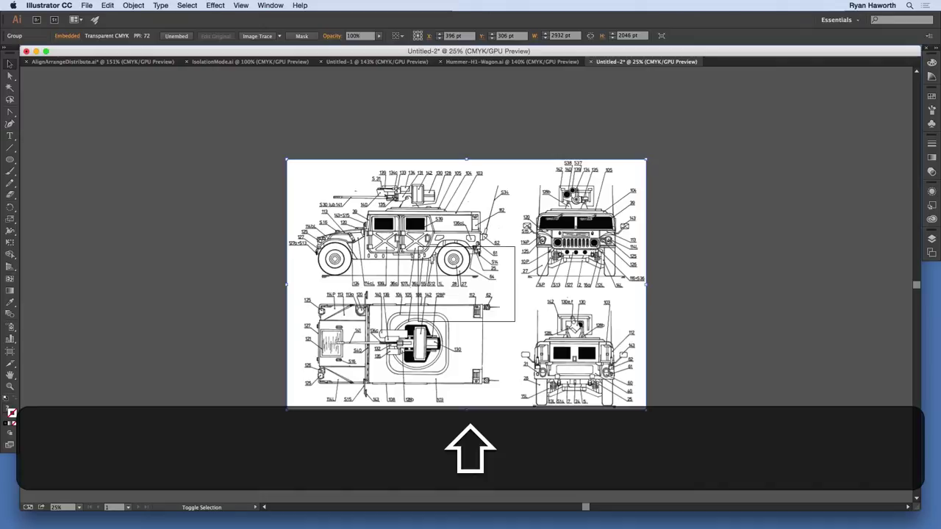
key(v)
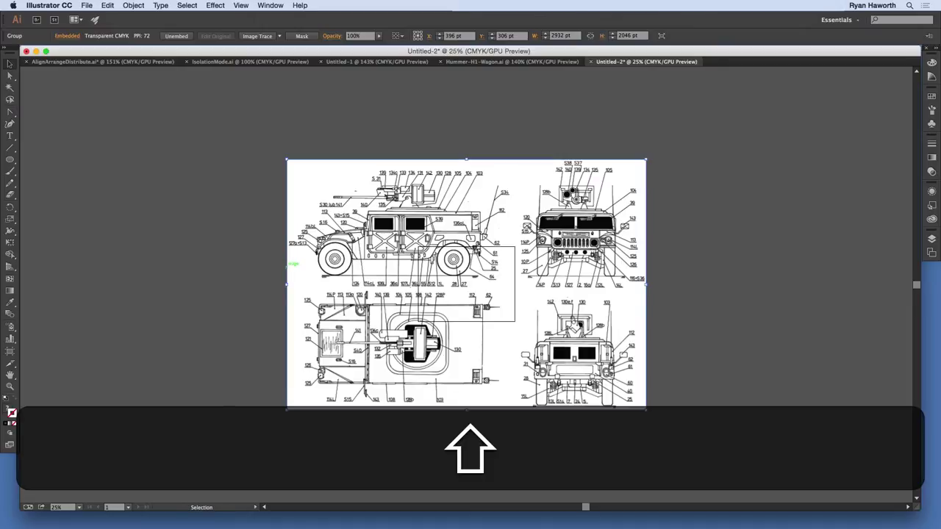
key(v)
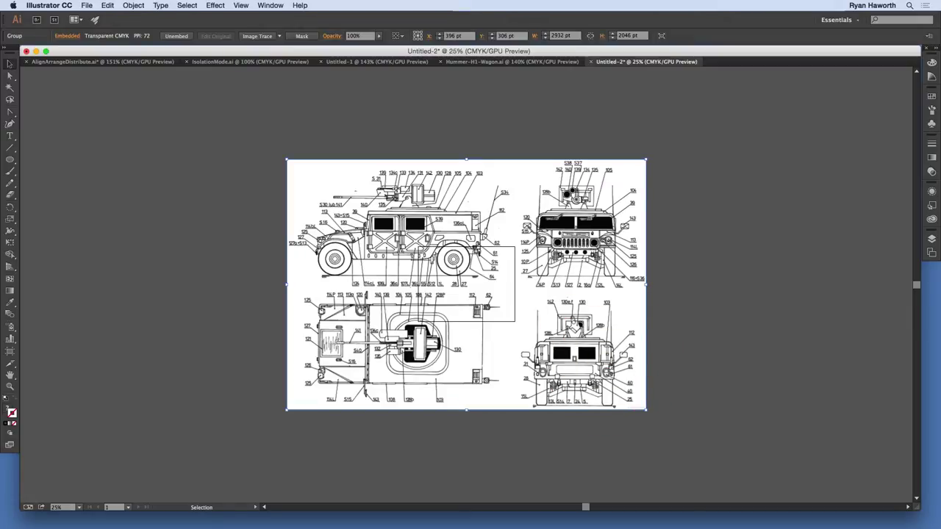
key(shift)
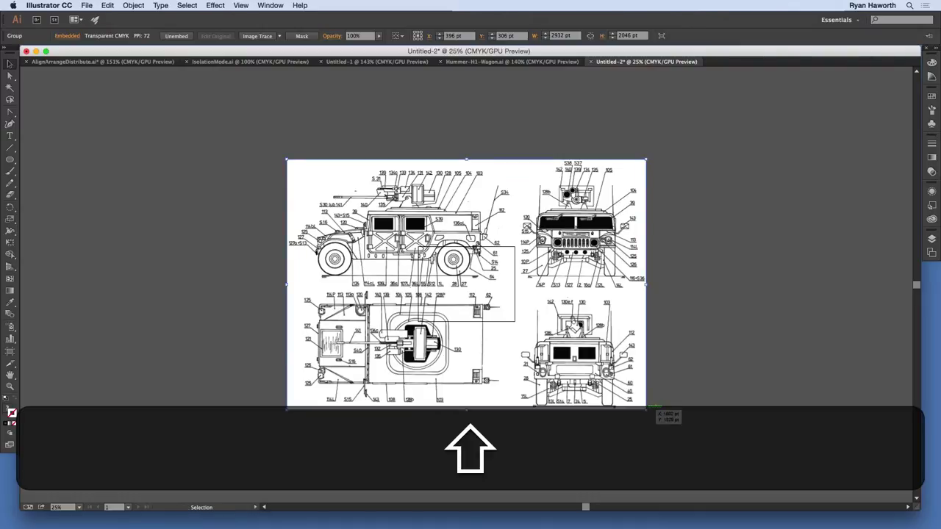
key(shift)
drag(647, 408, 609, 383)
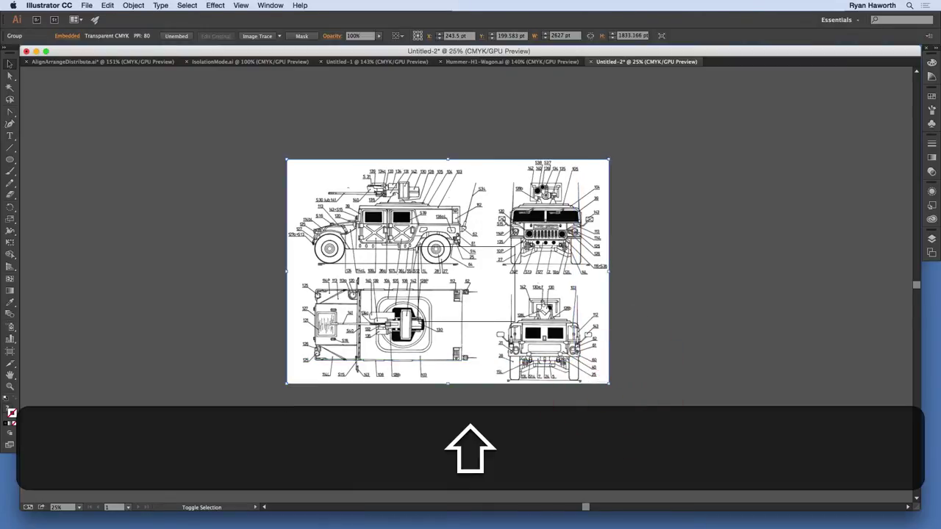
Scale the pasted blueprint down proportionally to about 1829 x 1276 pt, keeping its upper-left corner in place
shift+click(599, 375)
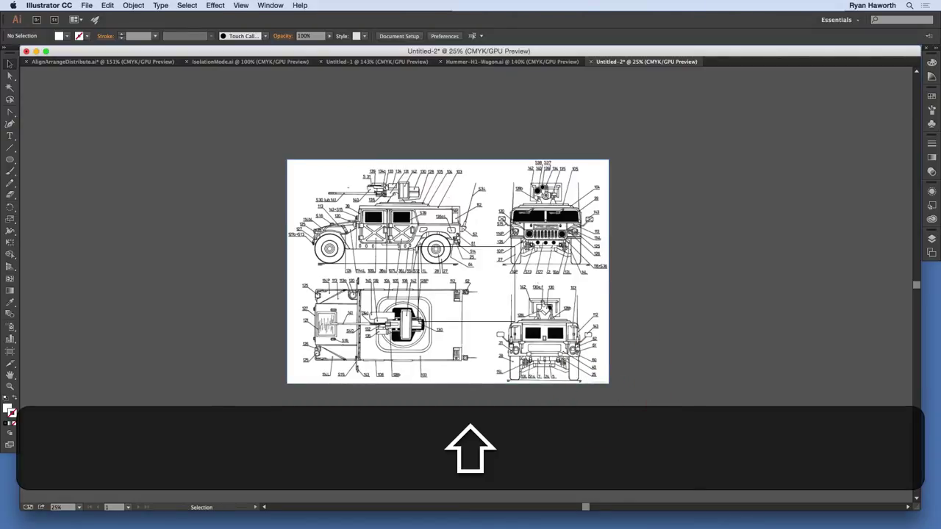
click(596, 372)
mouse_move(609, 382)
mouse_down()
mouse_move(598, 372)
mouse_move(598, 336)
mouse_move(581, 321)
mouse_move(571, 328)
mouse_move(527, 308)
mouse_move(515, 319)
mouse_move(506, 306)
mouse_move(519, 318)
mouse_up()
key(shift)
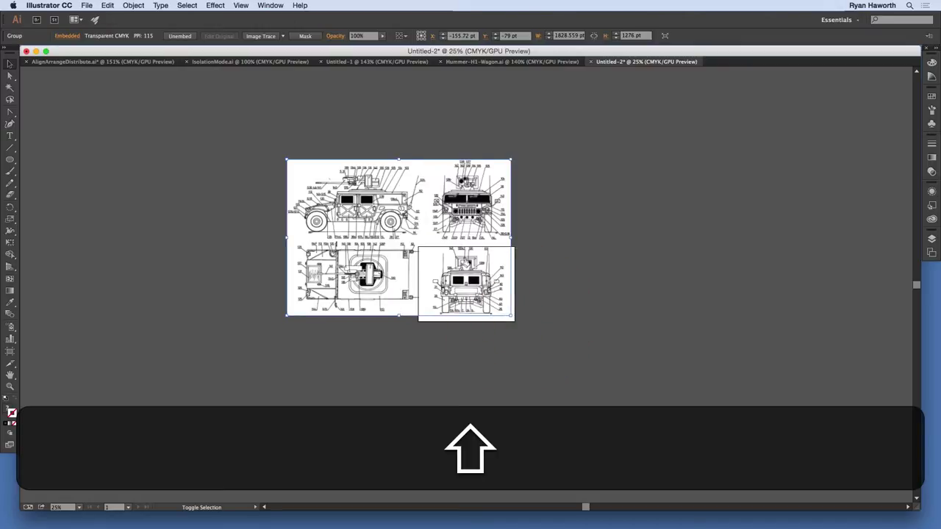
Move the blueprint so its lower-right corner snaps to the artboard's lower-right corner
drag(494, 293, 500, 303)
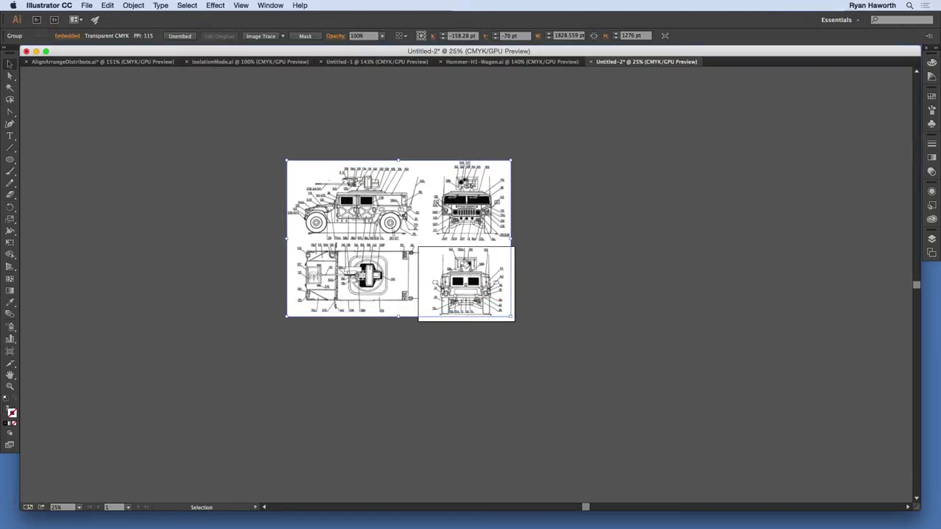
key(super+equal)
key(super+equal)
key(super+equal)
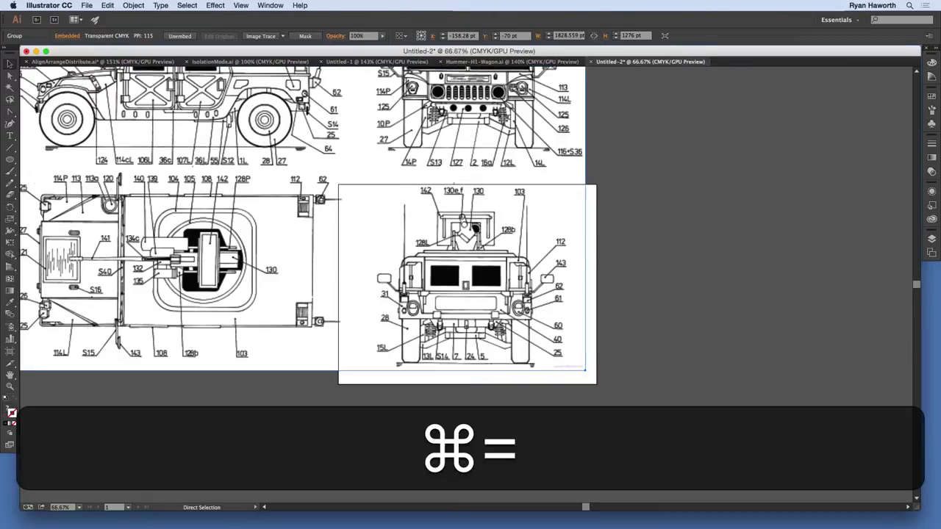
key(super+equal)
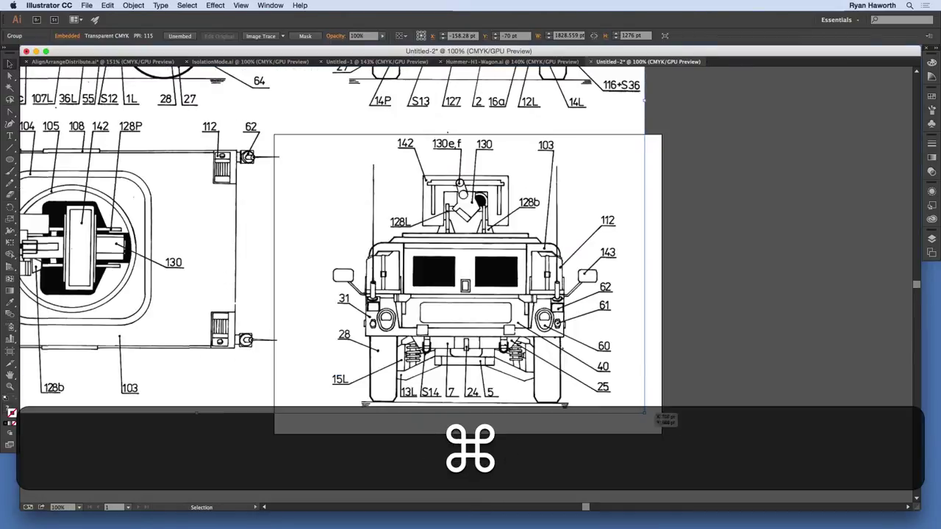
mouse_move(619, 391)
mouse_down()
mouse_move(647, 411)
mouse_move(639, 412)
mouse_up()
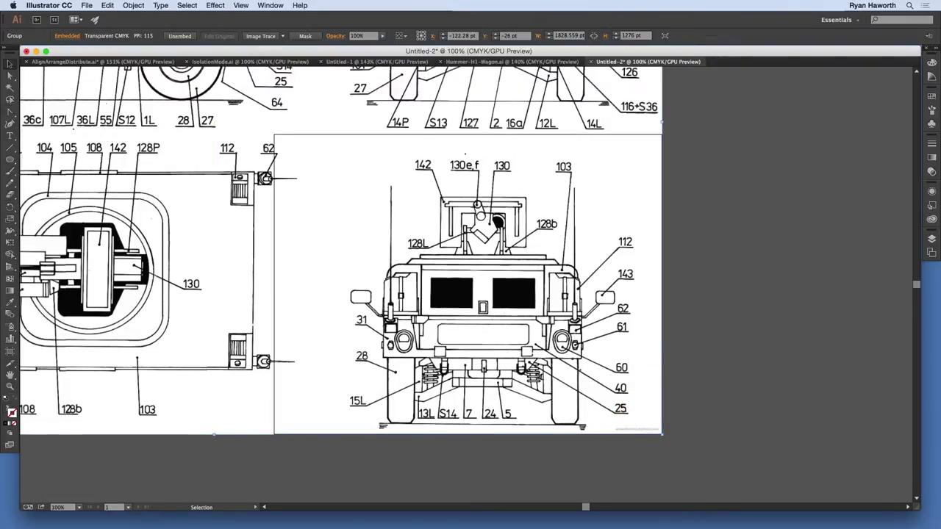
Scale the blueprint proportionally from its upper-left corner to the artboard's height of 612 pt, keeping the lower-right corner anchored
key(super)
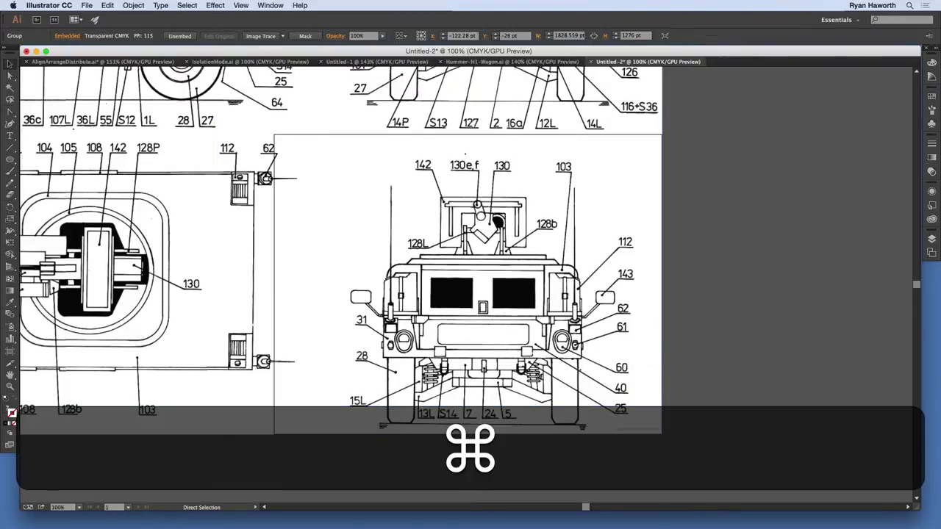
key(super+minus)
key(super+minus)
key(super+space)
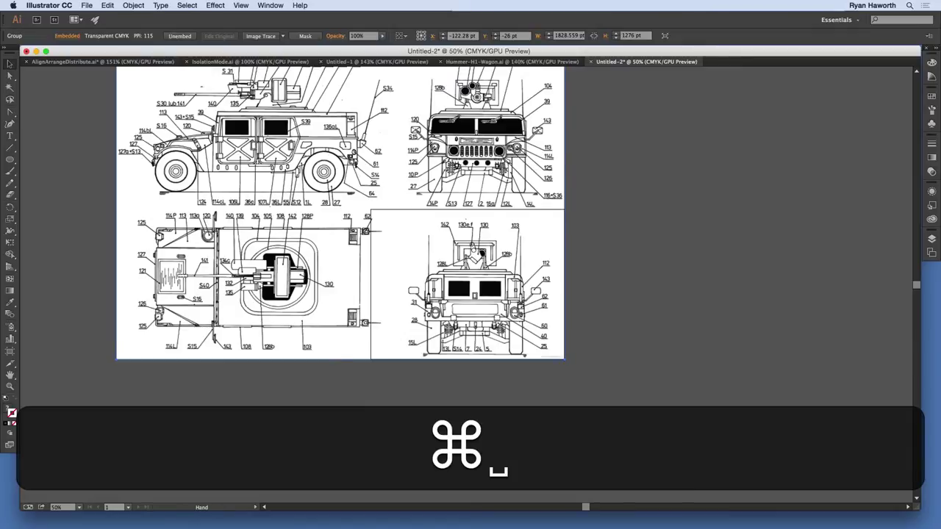
mouse_move(355, 216)
mouse_down()
mouse_move(386, 245)
mouse_move(396, 281)
mouse_up()
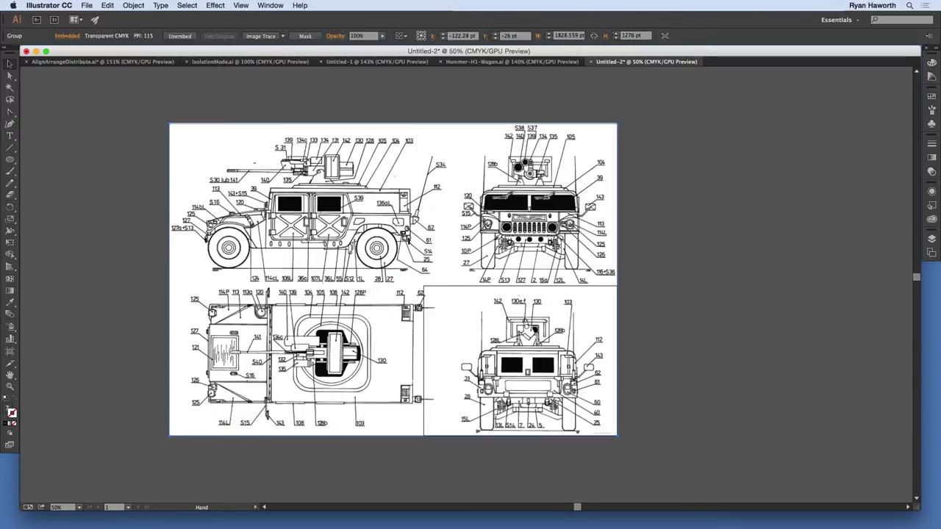
drag(231, 178, 218, 165)
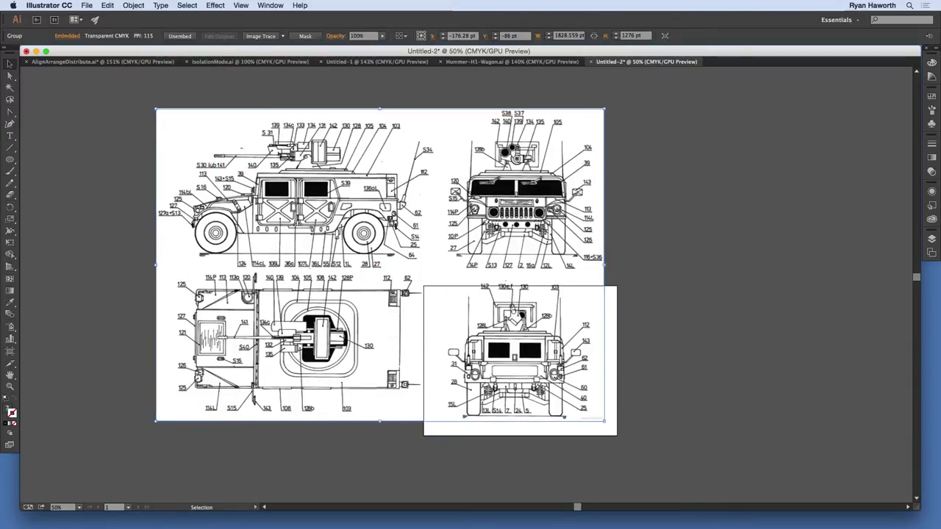
key(super+z)
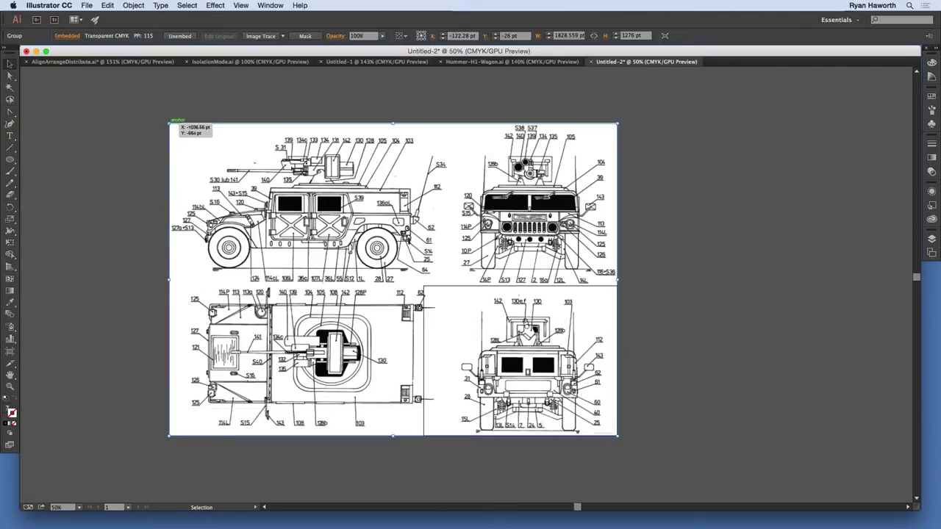
drag(172, 121, 402, 287)
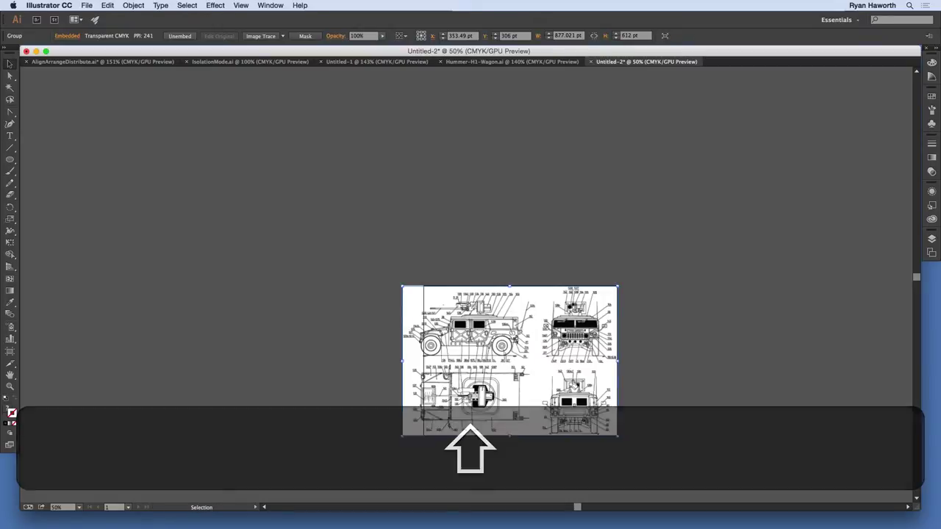
Scale the blueprint proportionally to the artboard's width of 792 pt, keeping the lower-right corner anchored, and deselect it
key(super+0)
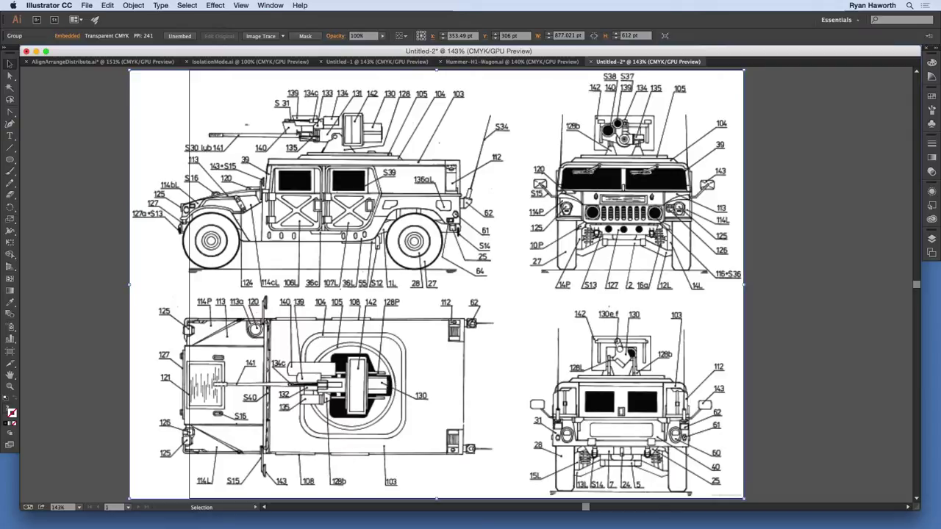
drag(356, 266, 379, 266)
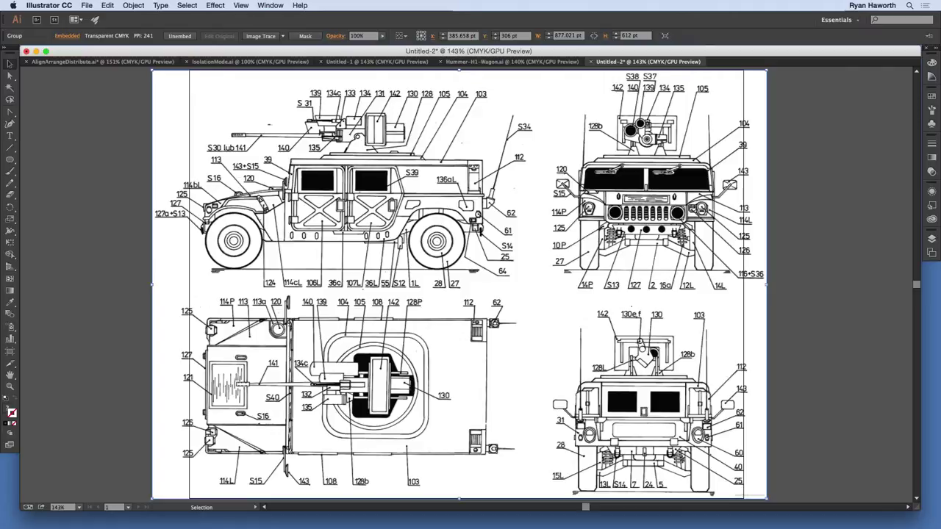
drag(729, 275, 705, 277)
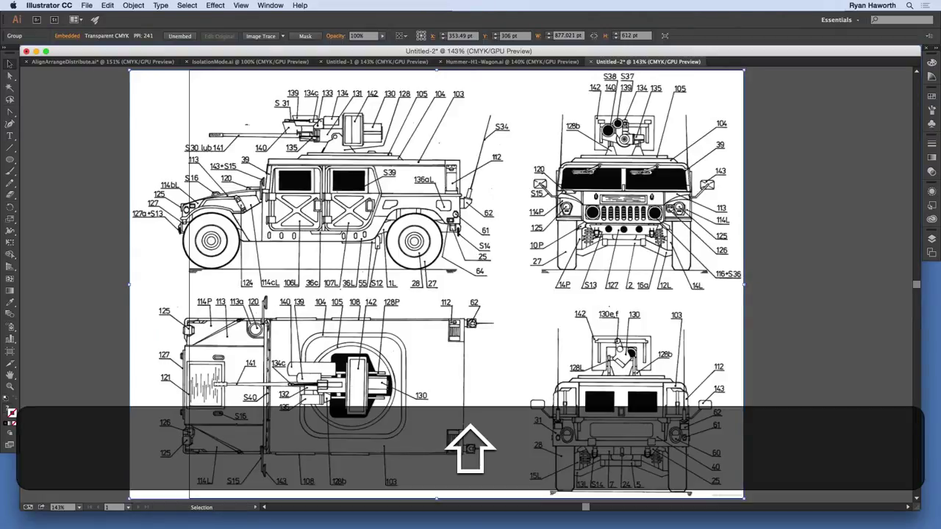
drag(131, 71, 191, 113)
key(shift)
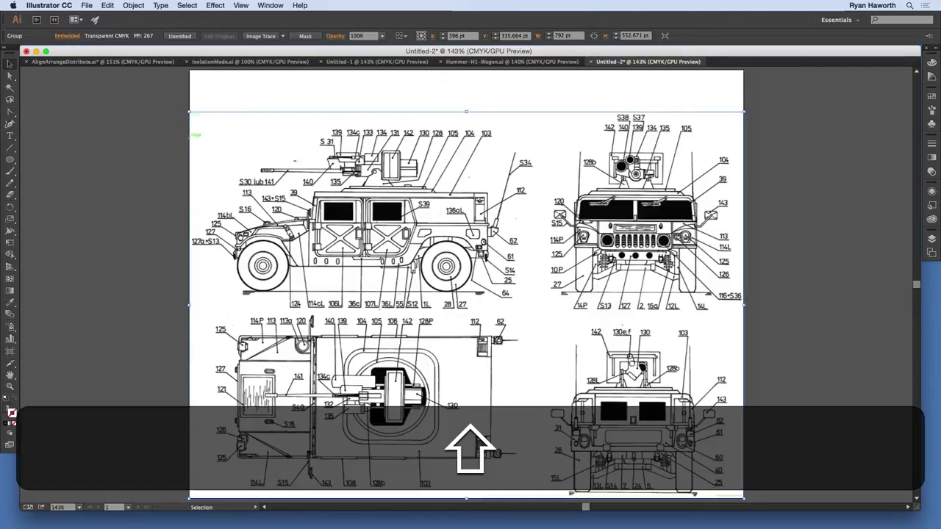
key(super+shift+a)
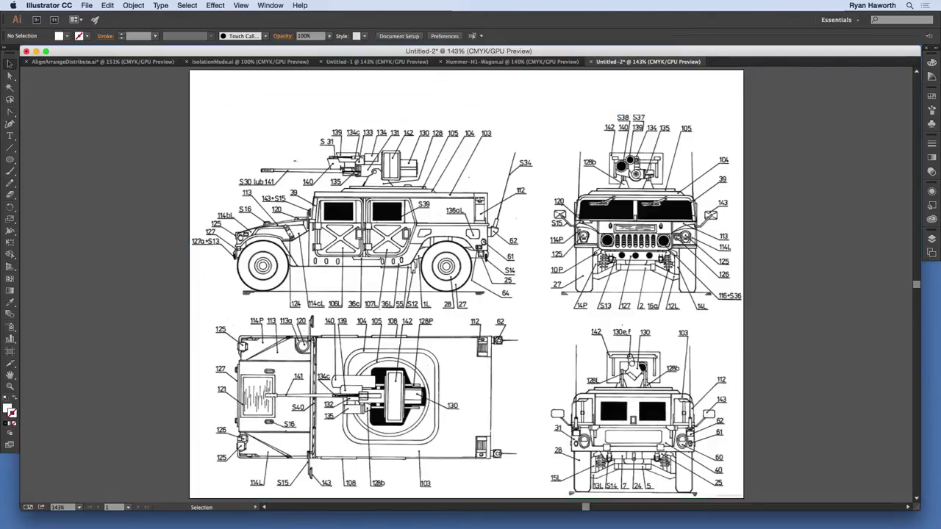
key(super+0)
key(super+minus)
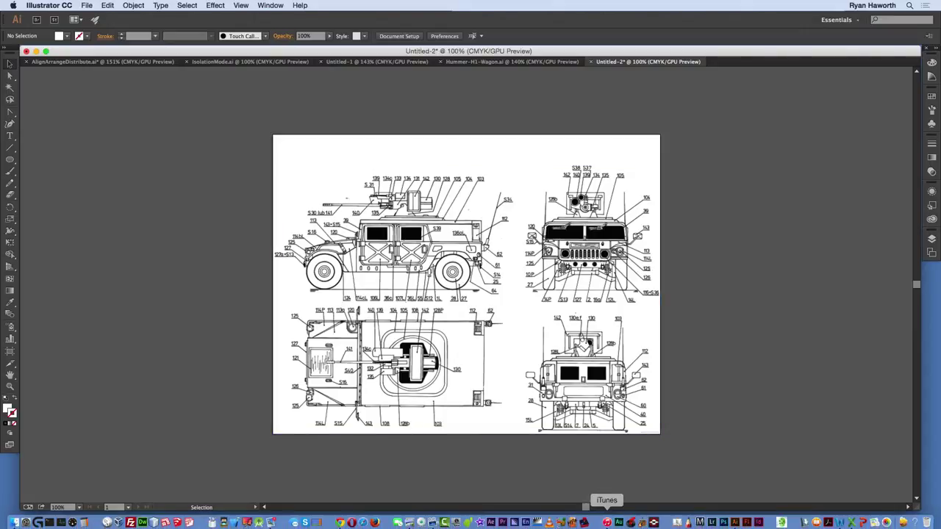
Switch to Google Chrome and open the Google homepage in a new tab
mouse_move(339, 520)
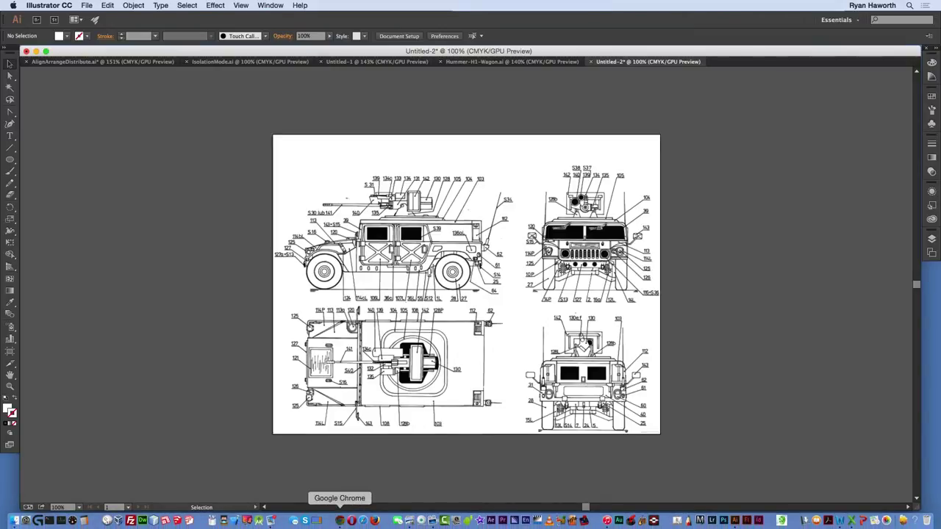
click(339, 520)
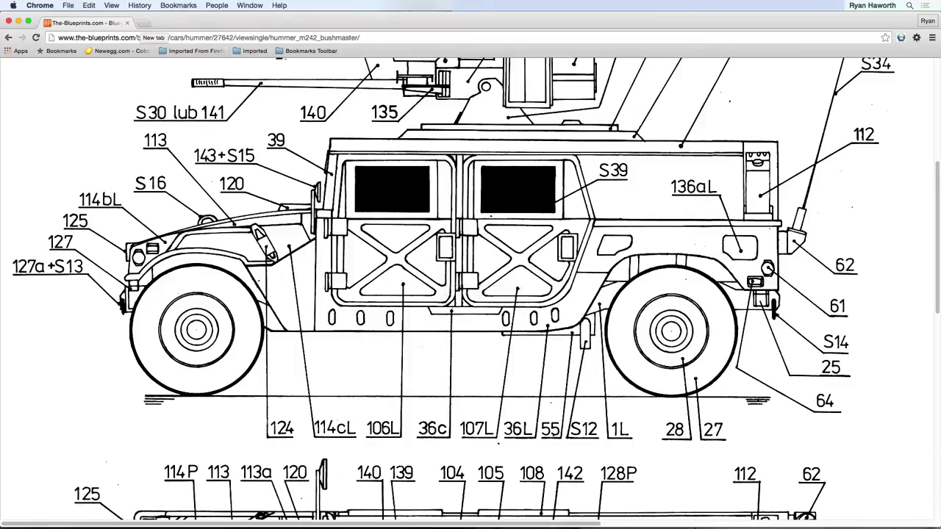
click(144, 23)
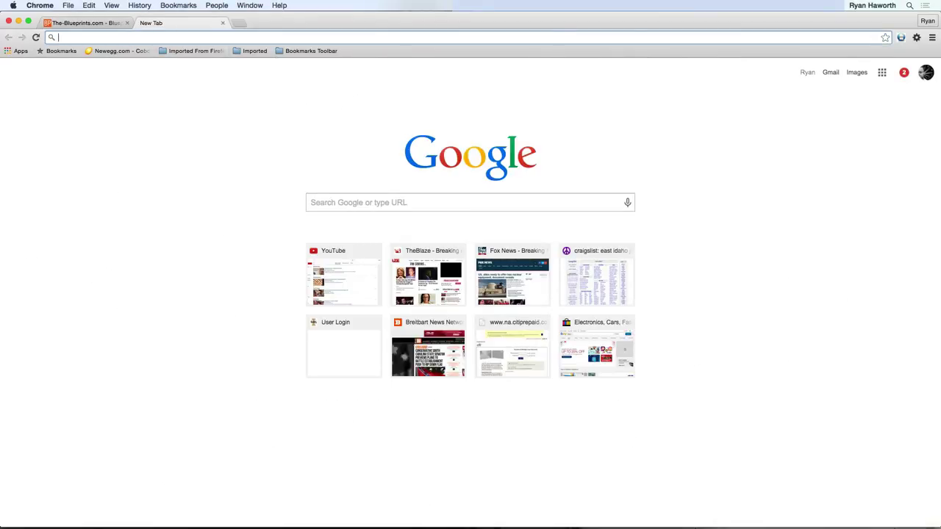
text(goo)
key(Return)
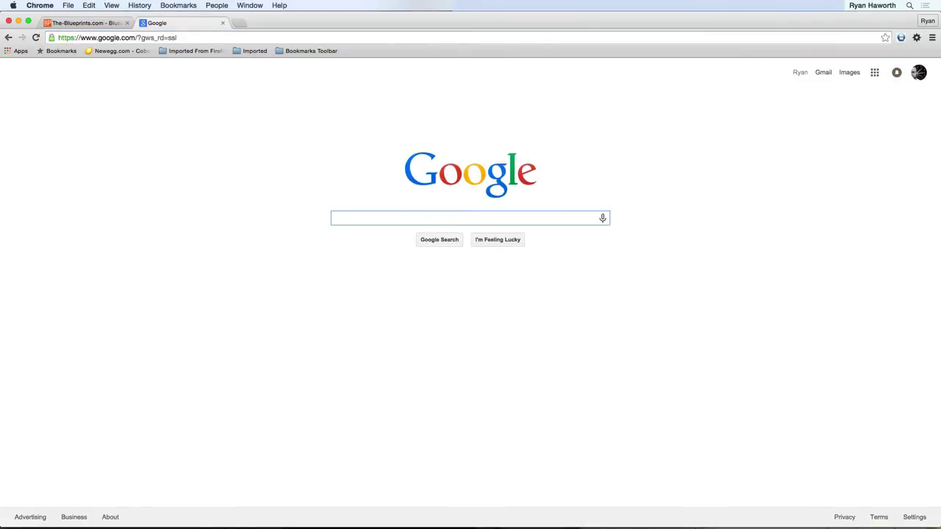
Search Google for "hummer h1 blueprints"
text(h)
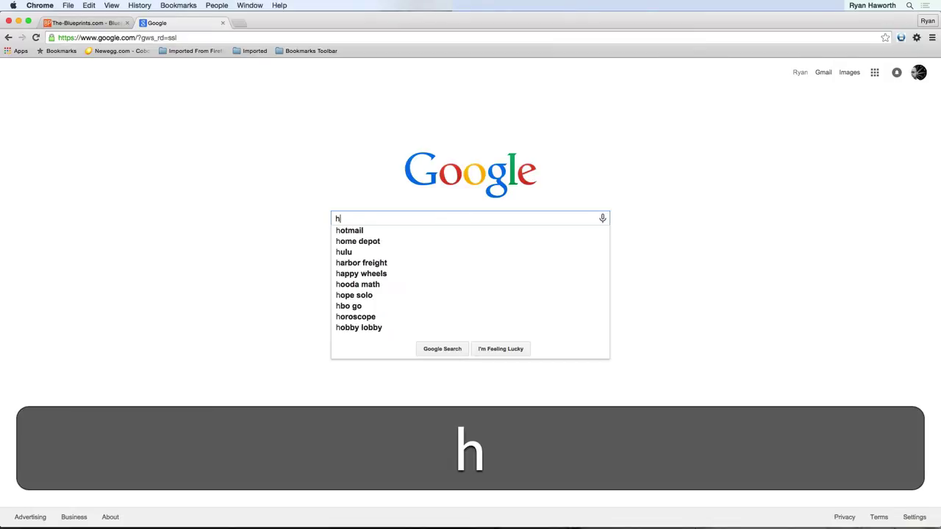
text(ummer h1 )
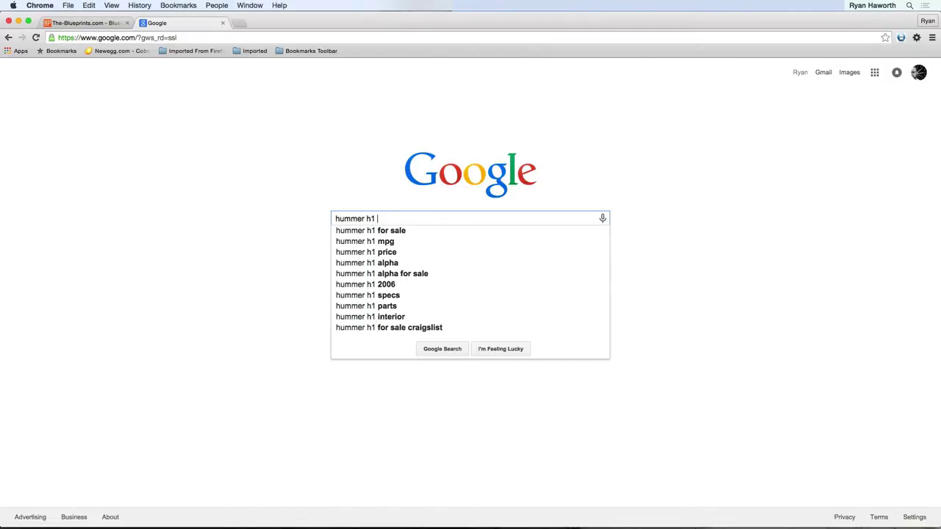
text(bluep)
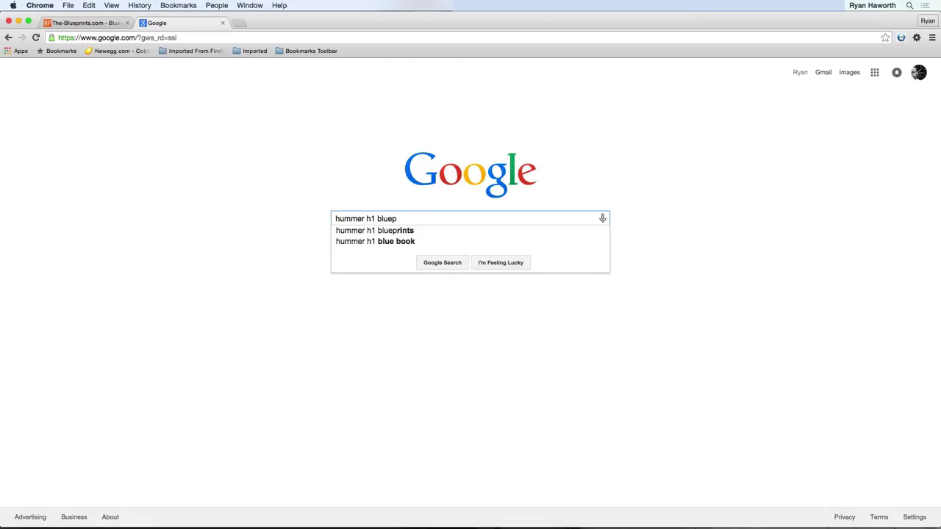
text(rint)
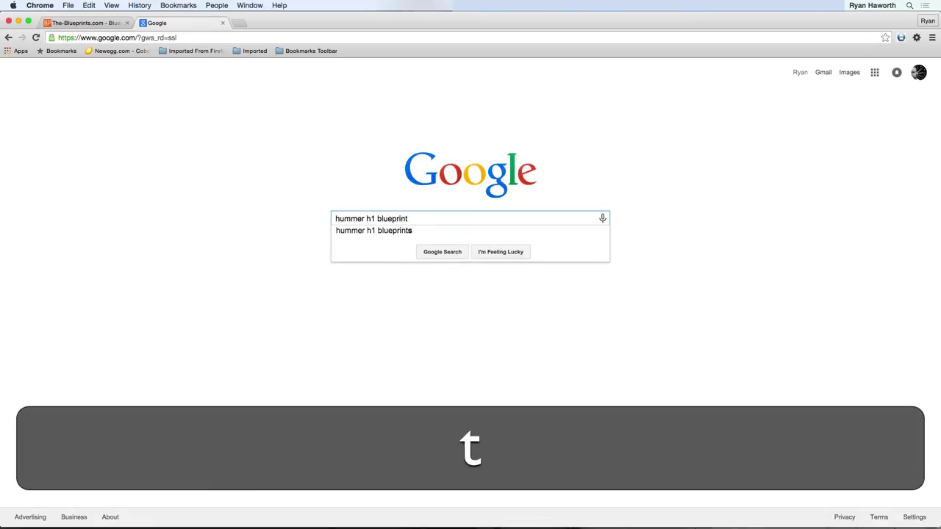
text(s)
key(Return)
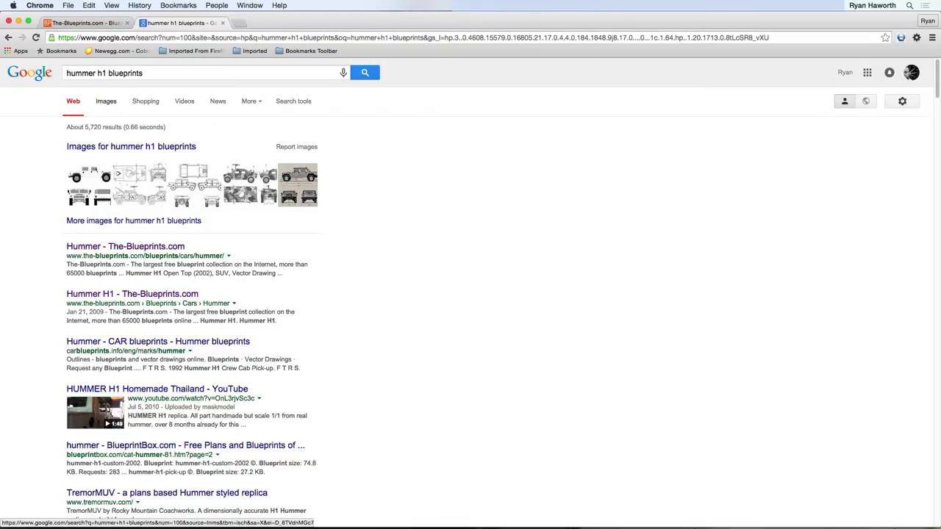
Show the image results and filter them to sizes larger than 2 MP (1600×1200)
click(106, 101)
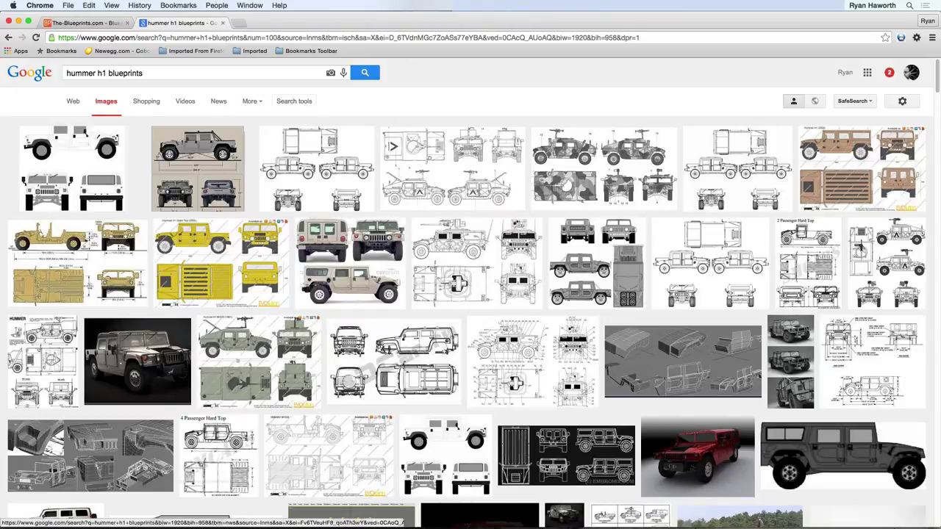
click(294, 101)
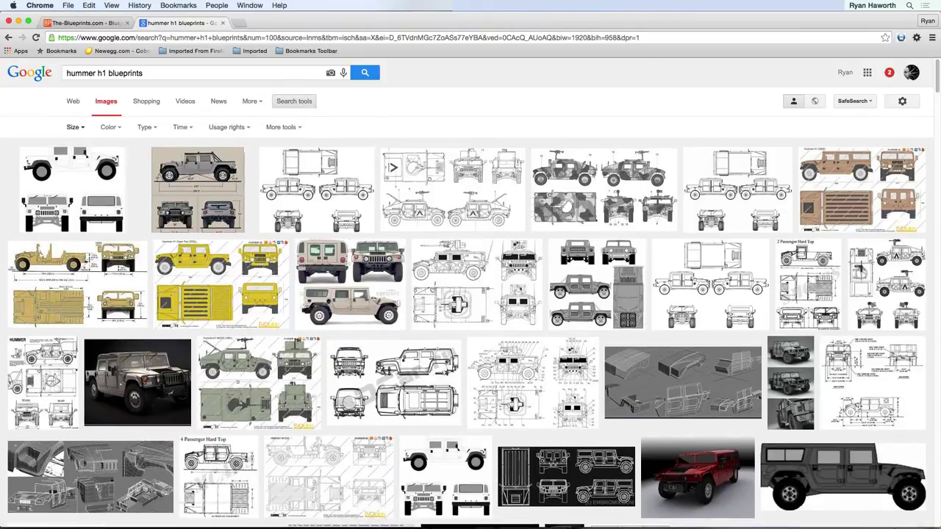
click(73, 126)
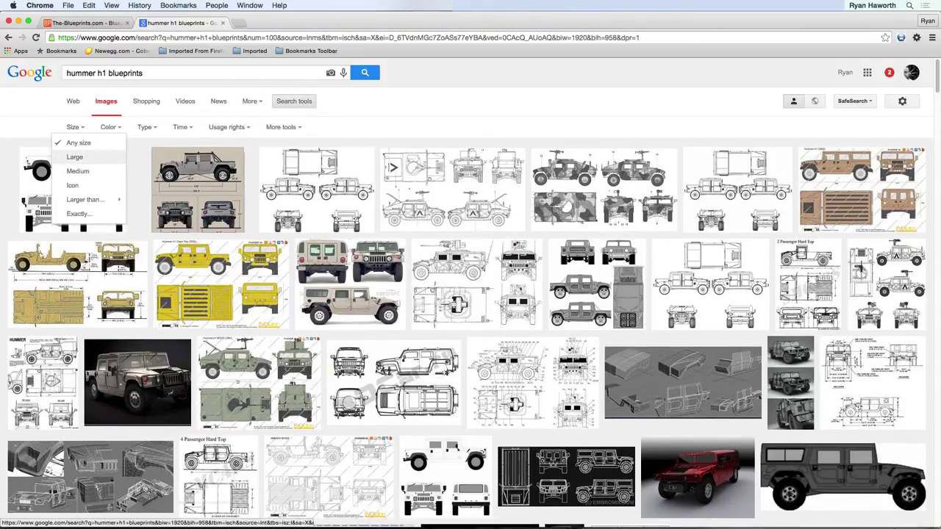
mouse_move(85, 199)
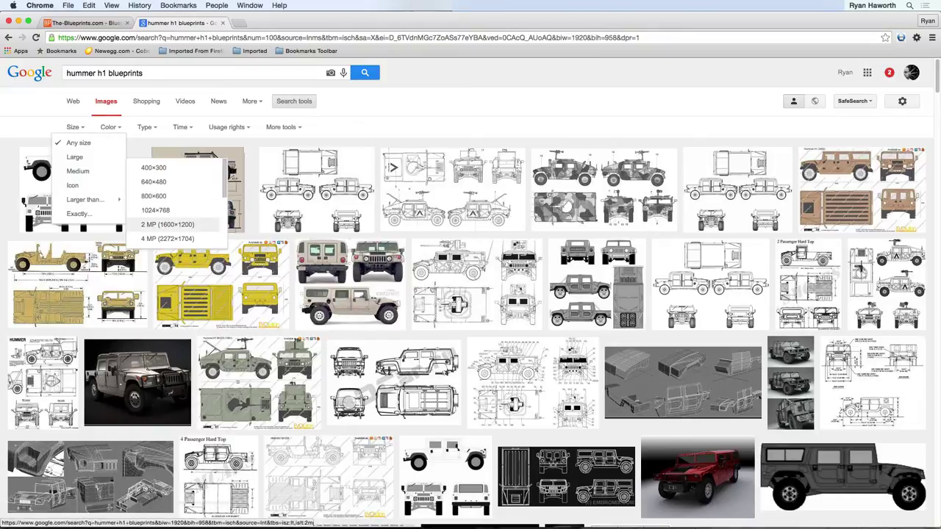
click(167, 224)
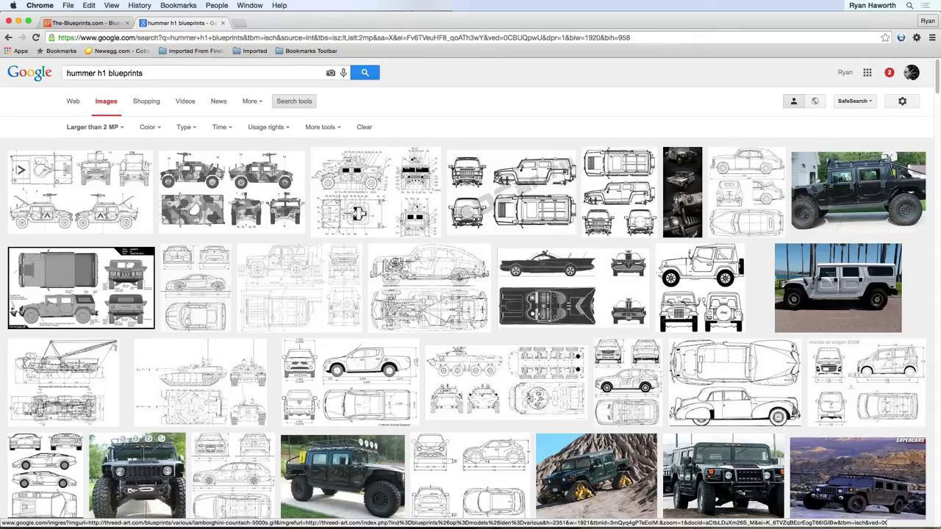
Open the Lamborghini Countach blueprint from the image results at full size and bring up the options for saving or copying it
click(44, 474)
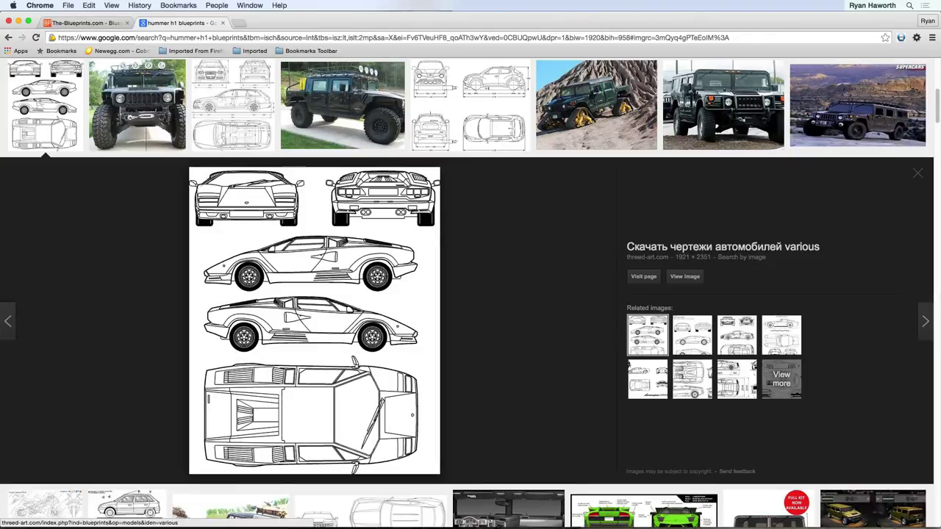
click(684, 277)
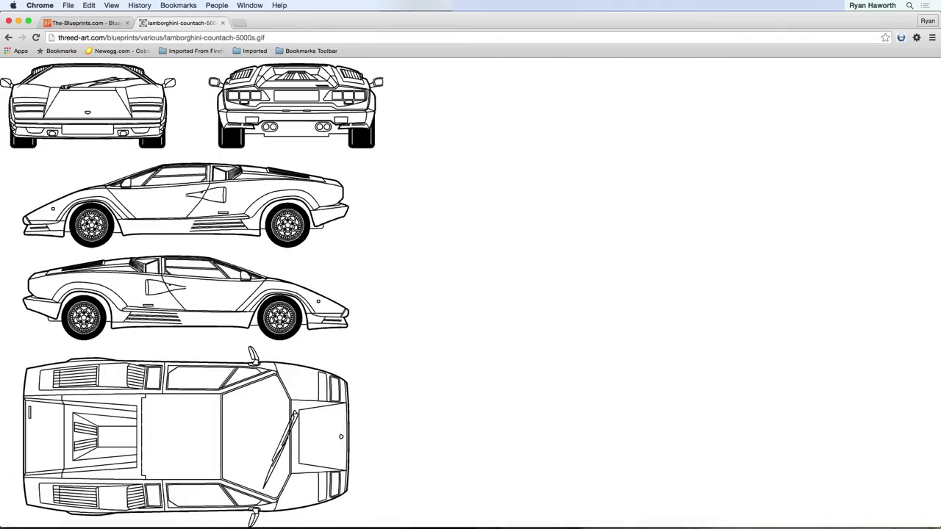
click(284, 183)
click(284, 183)
right_click(263, 178)
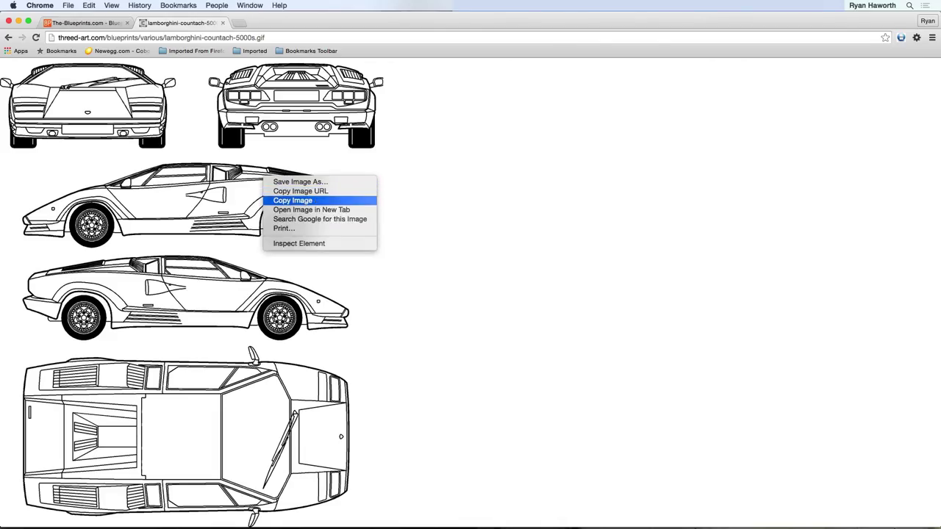
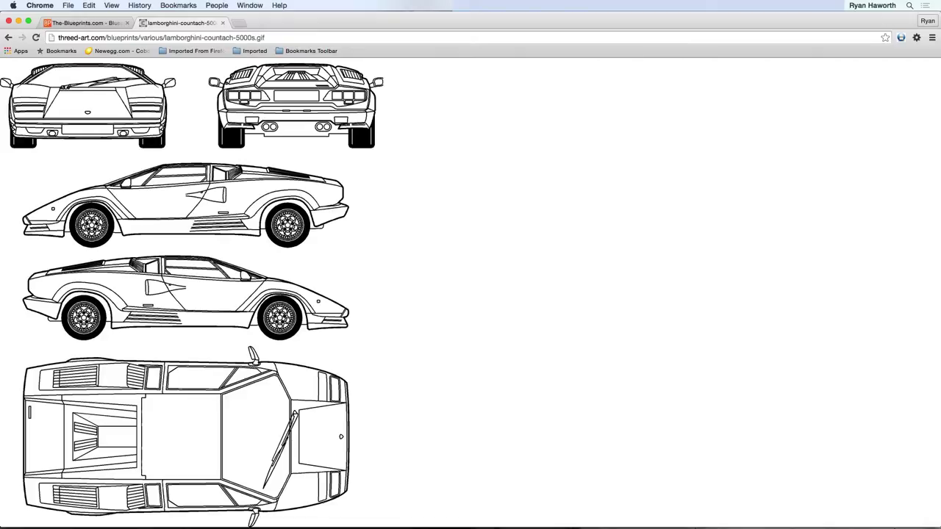
Switch to Illustrator and look through the vehicle files available to open in the Vehicle-Wrap-AI folder, closing the dialog without opening one
key(super+Tab)
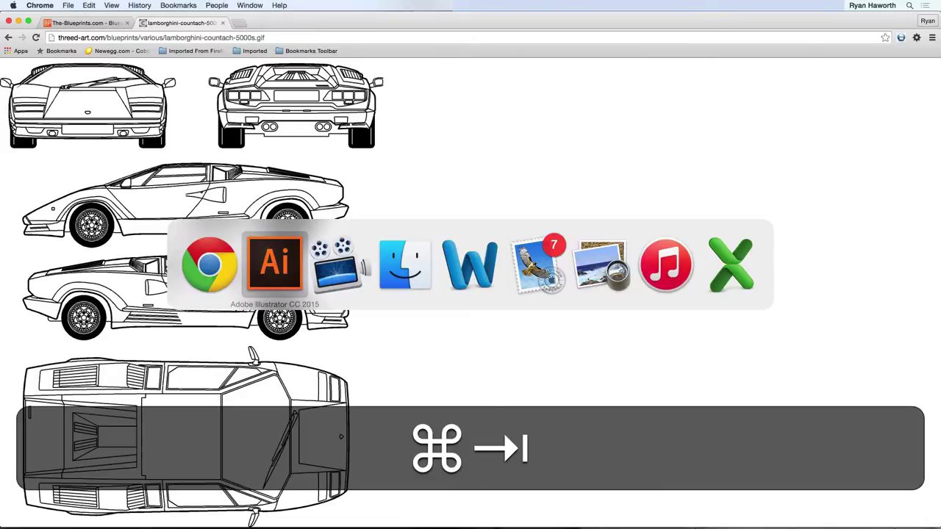
key(super+o)
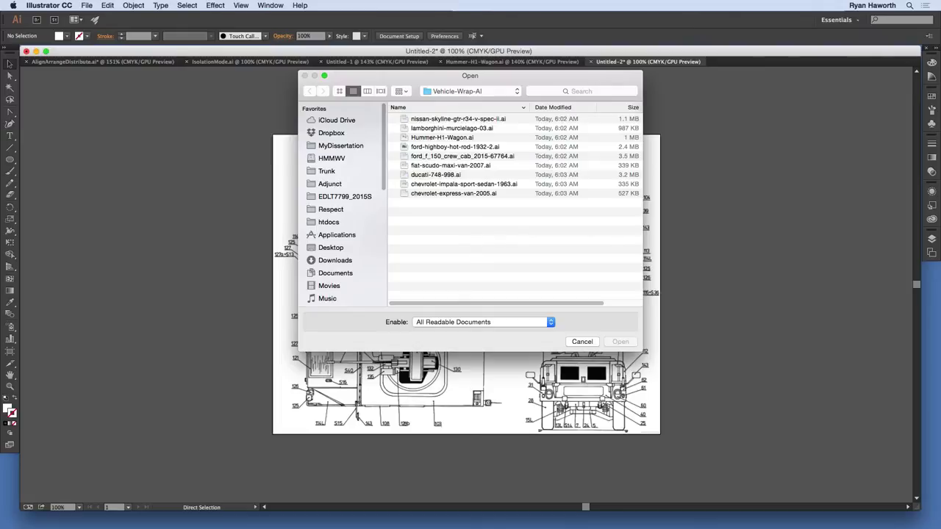
click(449, 165)
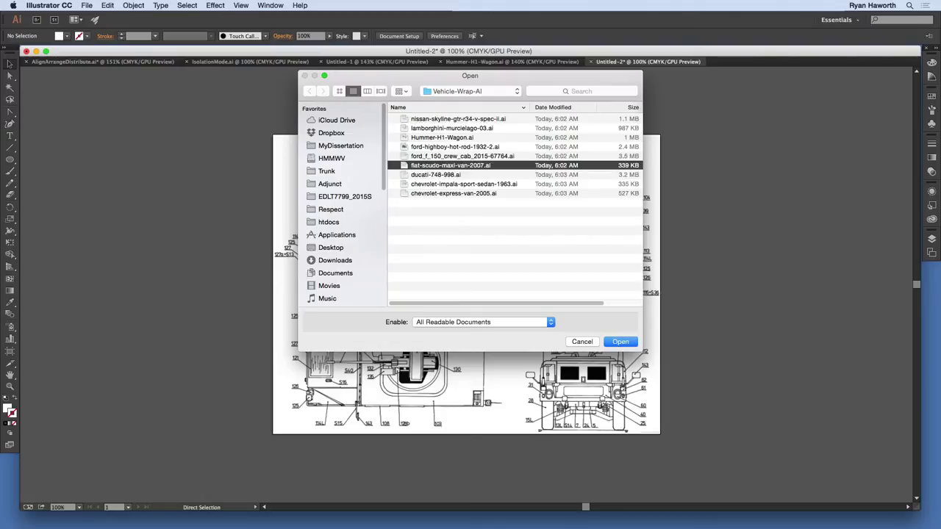
click(420, 175)
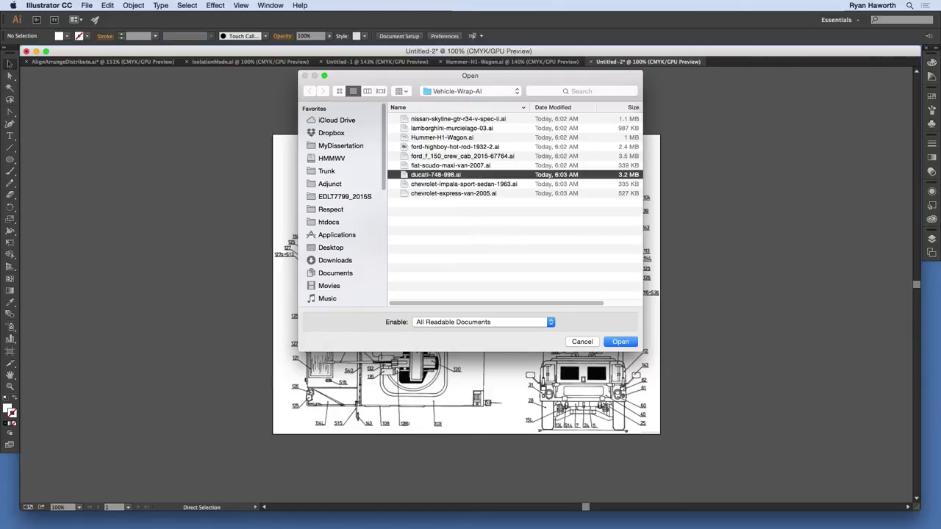
click(582, 341)
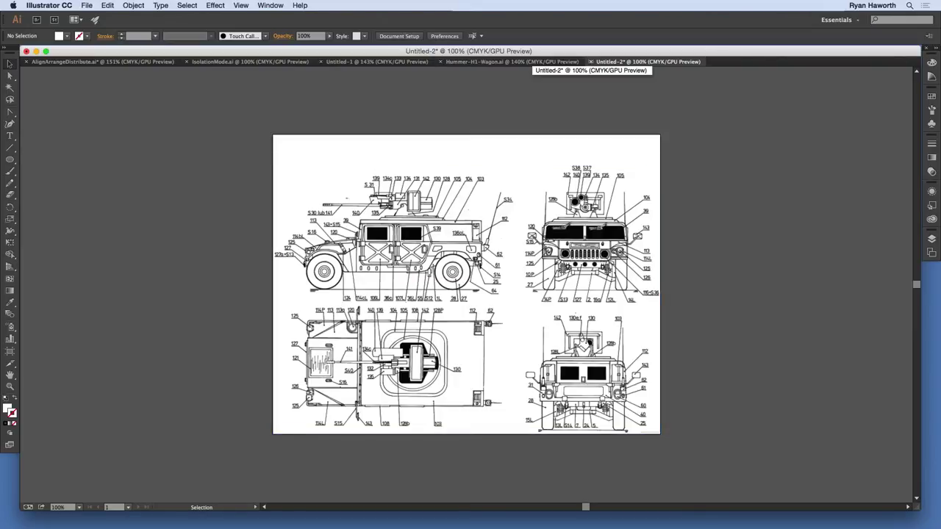
Close the Untitled-2 document without saving and select all artwork in Hummer-H1-Wagon.ai
click(591, 62)
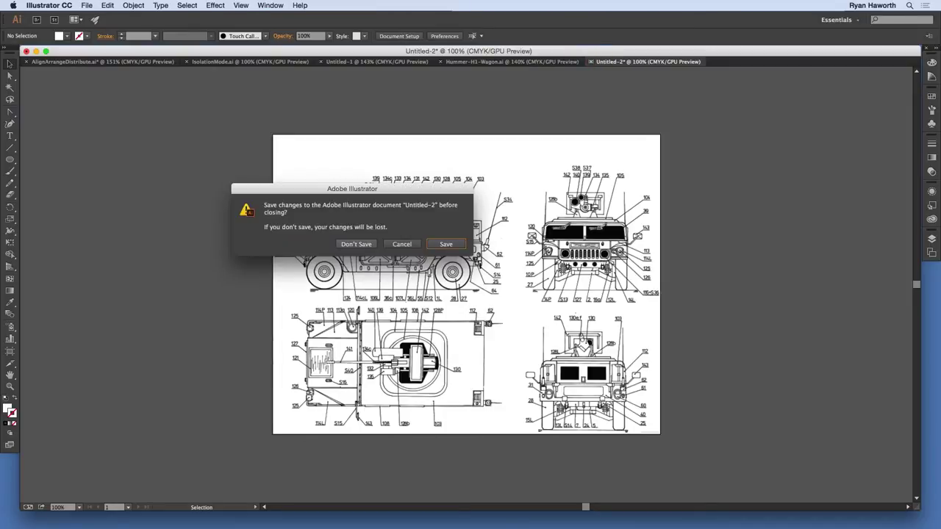
key(super+d)
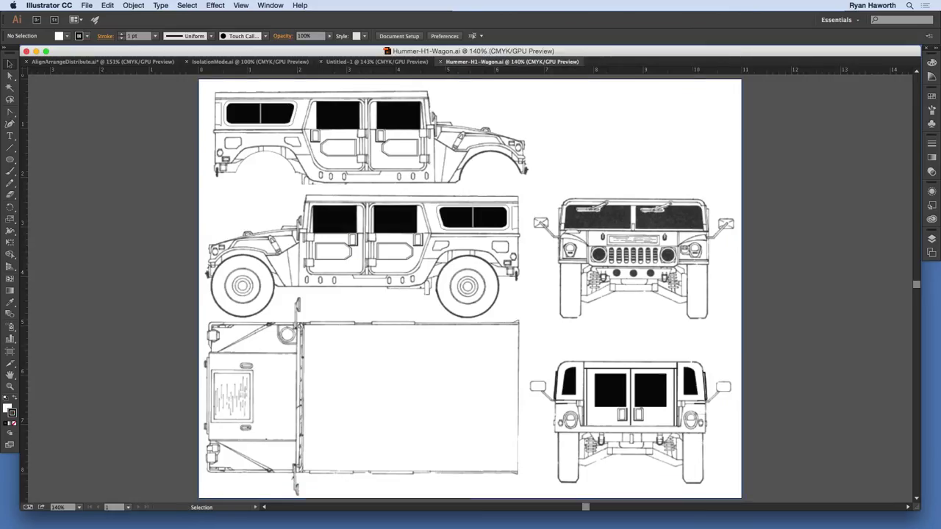
key(super+a)
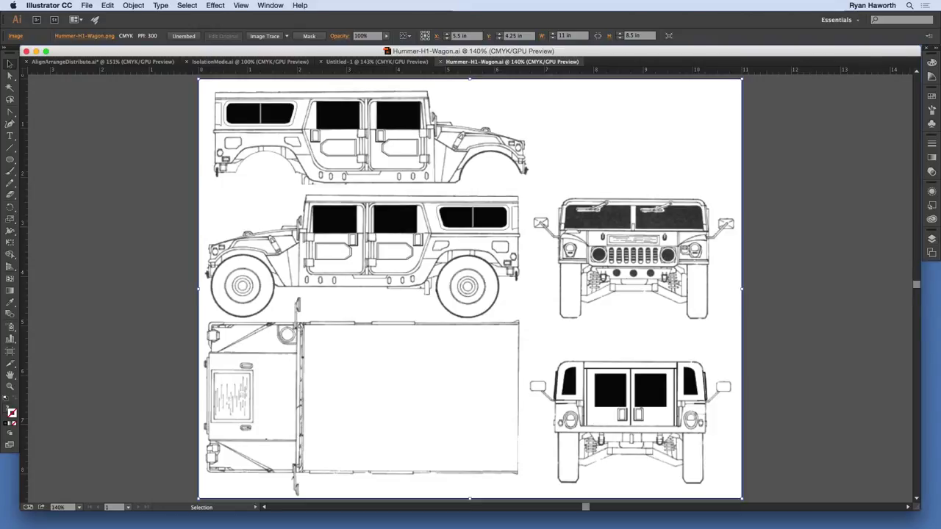
Display the layers of the Hummer-H1-Wagon.ai document
click(932, 238)
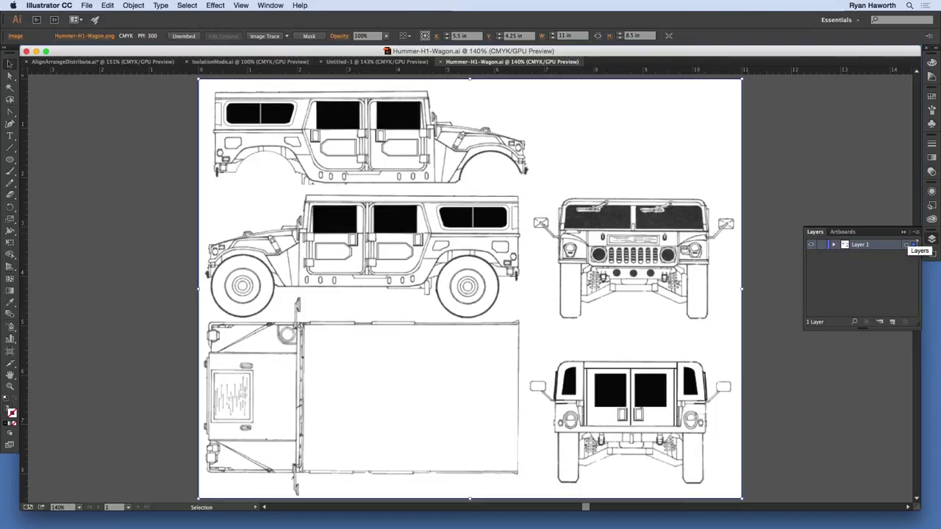
click(930, 240)
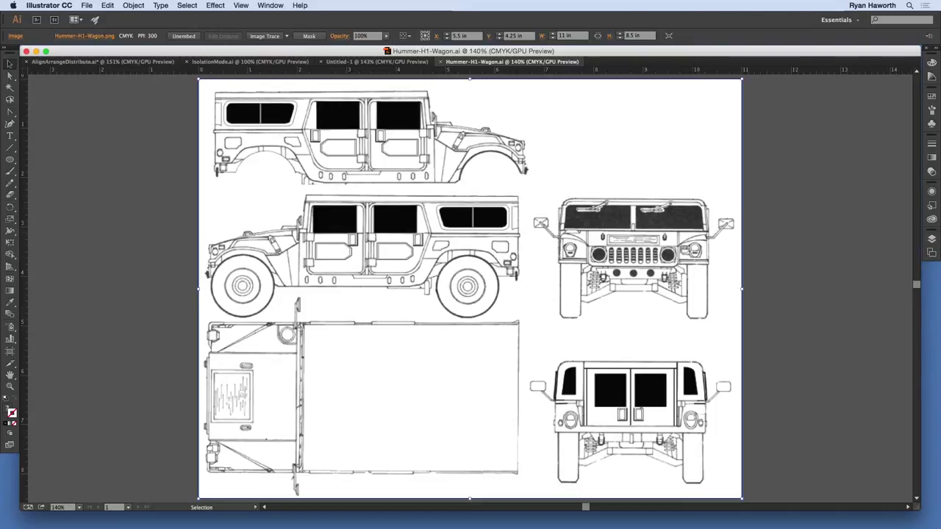
click(269, 5)
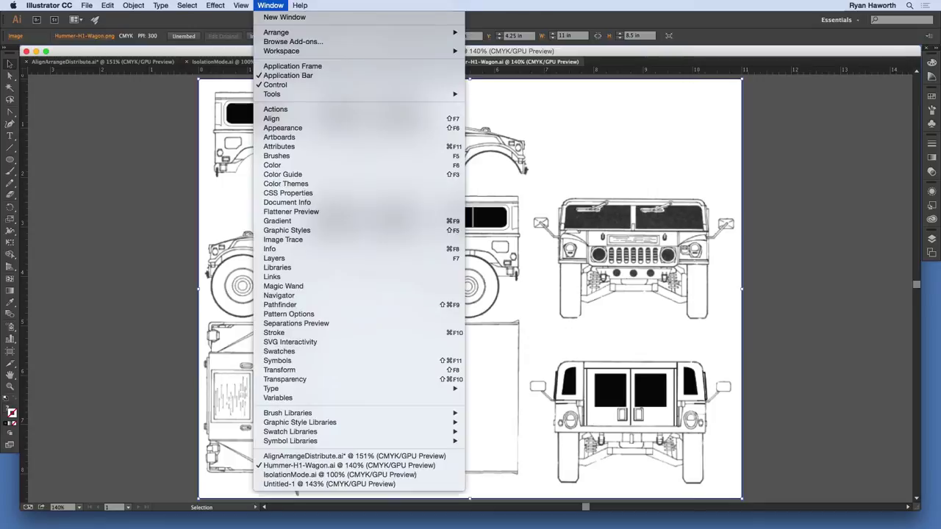
click(270, 5)
click(270, 5)
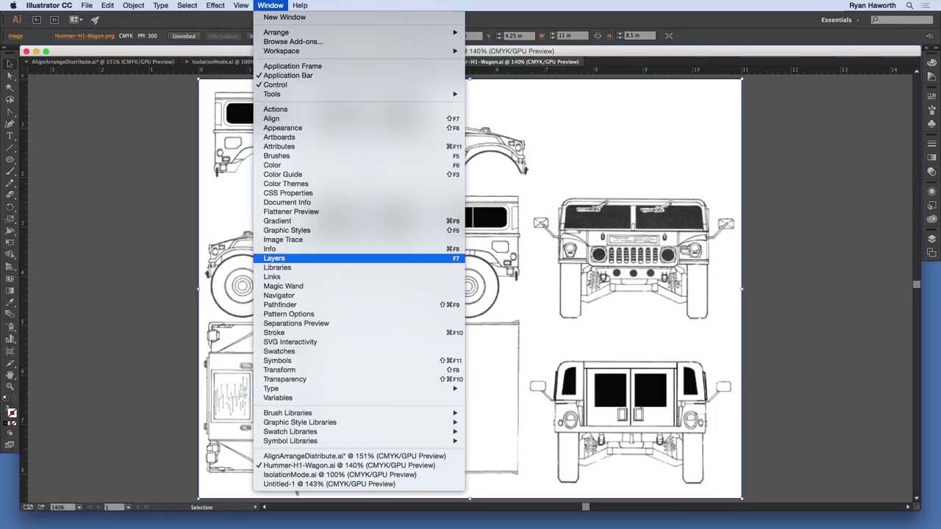
click(280, 258)
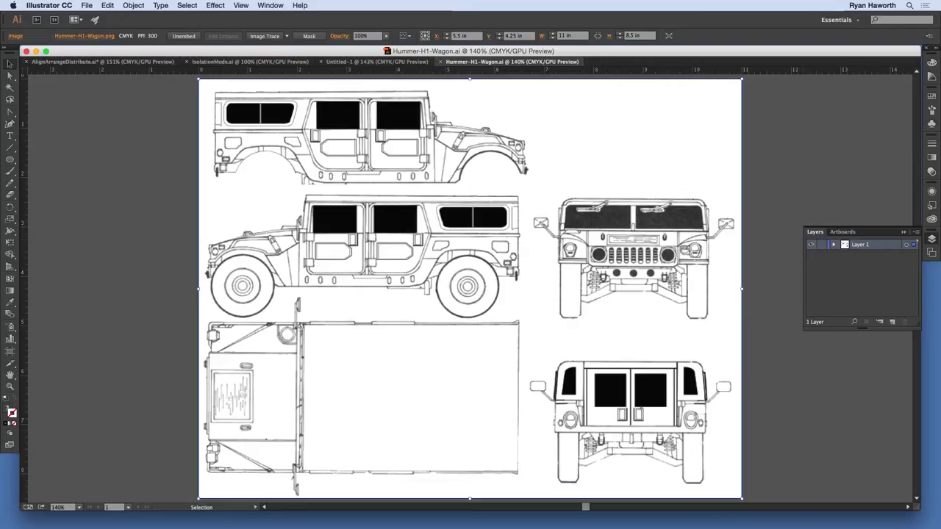
Try out Layer 1's visibility and lock toggles, restoring both, and open its name for editing
click(811, 244)
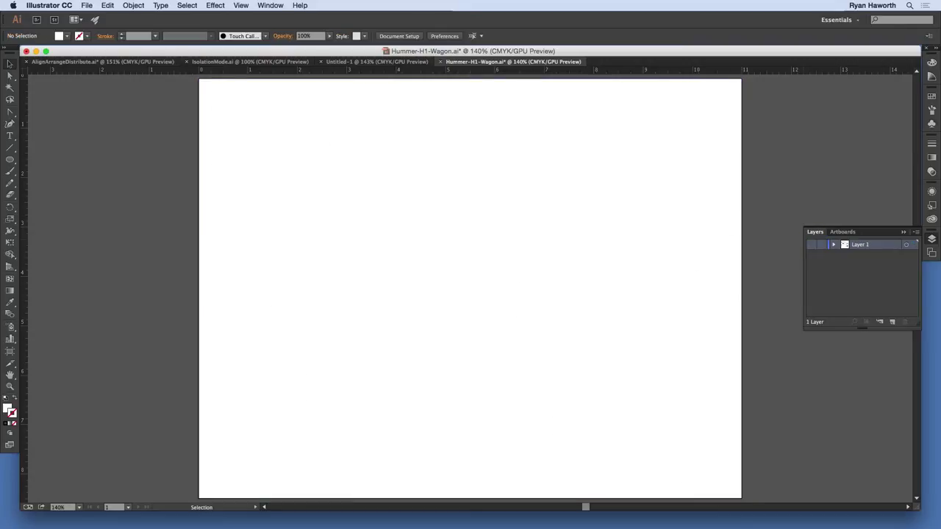
click(811, 244)
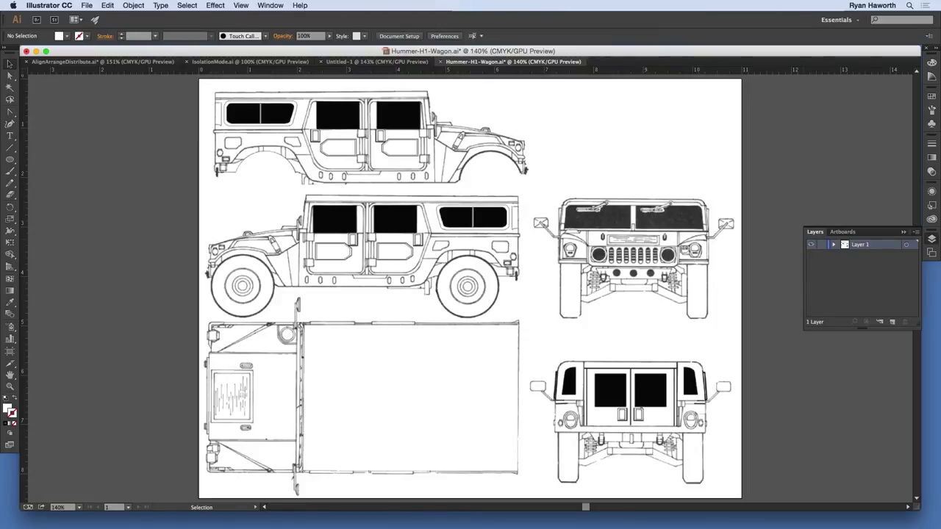
click(821, 244)
click(821, 244)
double_click(860, 244)
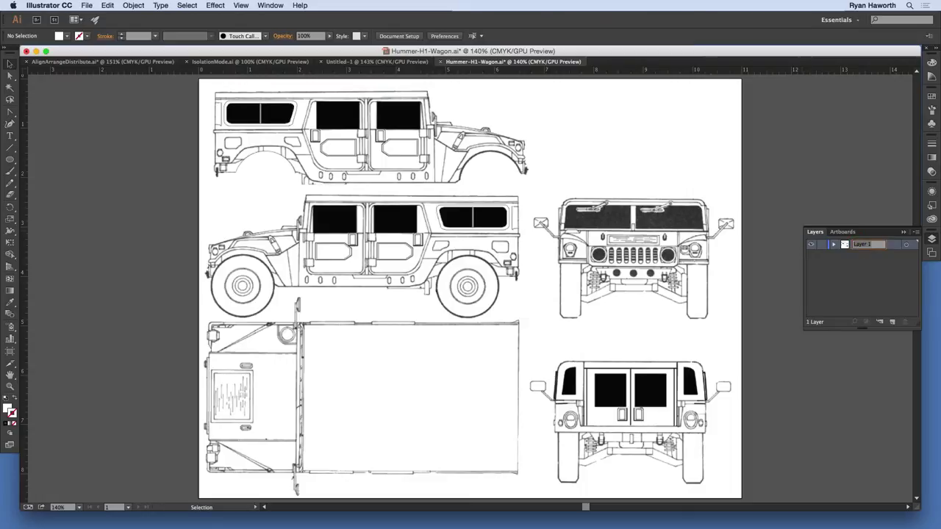
key(Return)
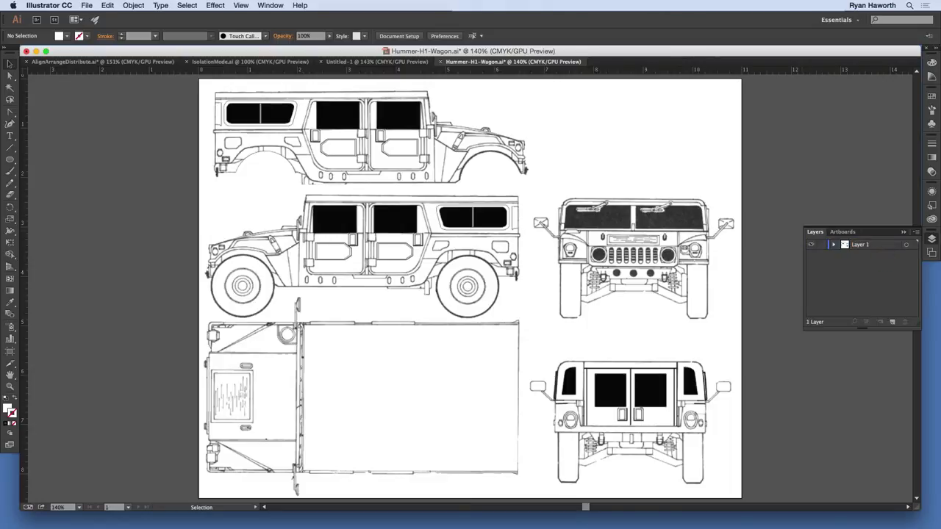
Turn Layer 1 into a template layer with its images dimmed to 50%
double_click(882, 244)
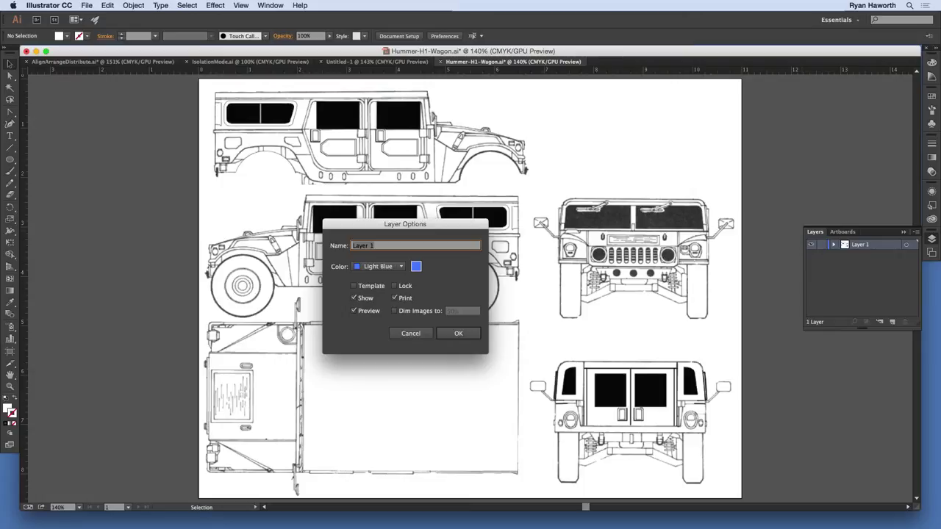
drag(410, 220, 441, 214)
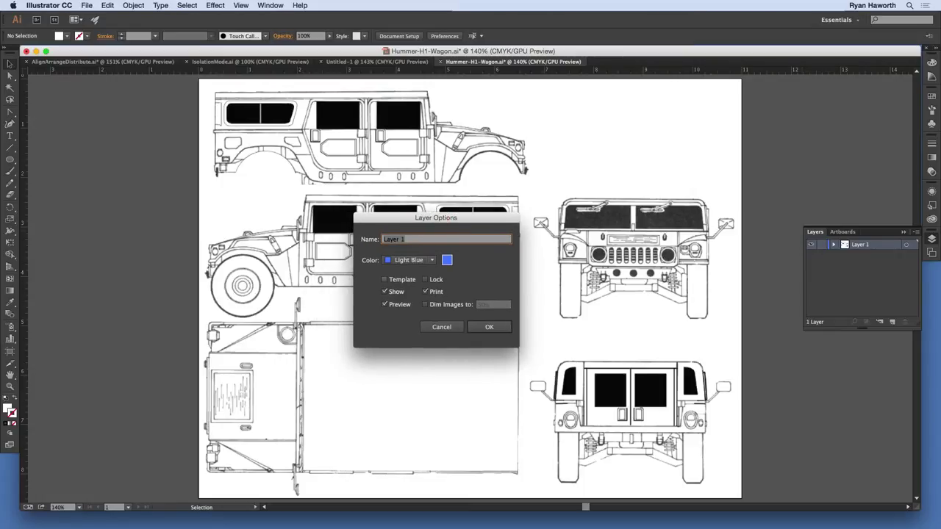
click(384, 279)
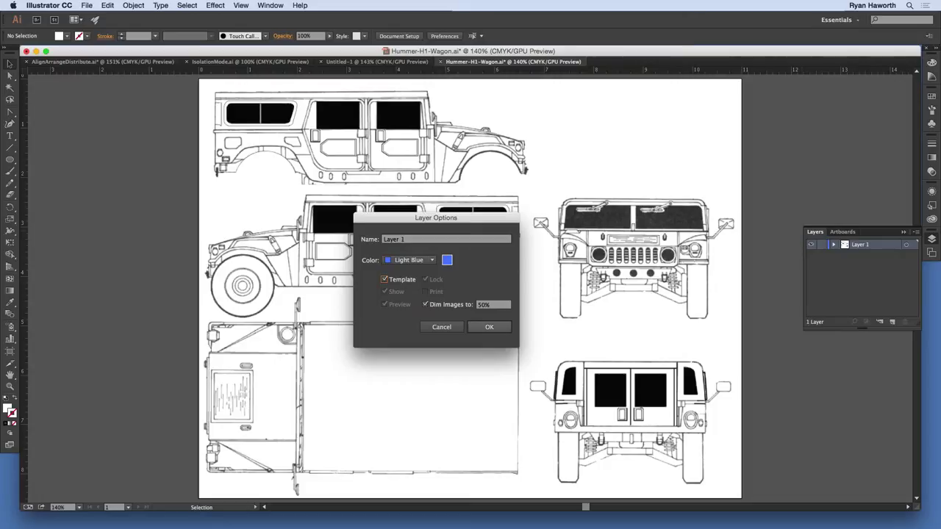
click(488, 328)
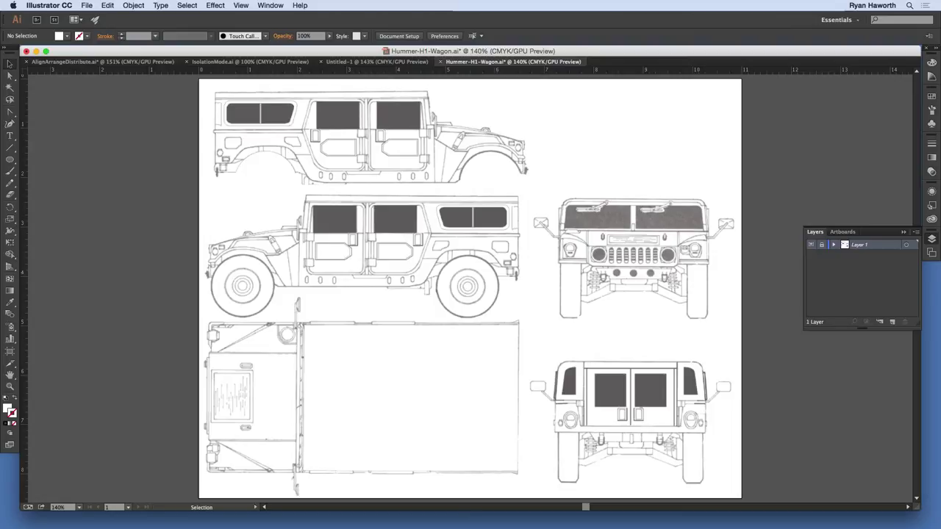
Reset to the default fill and stroke, and add a new layer named "Wrap" above the template layer
key(d)
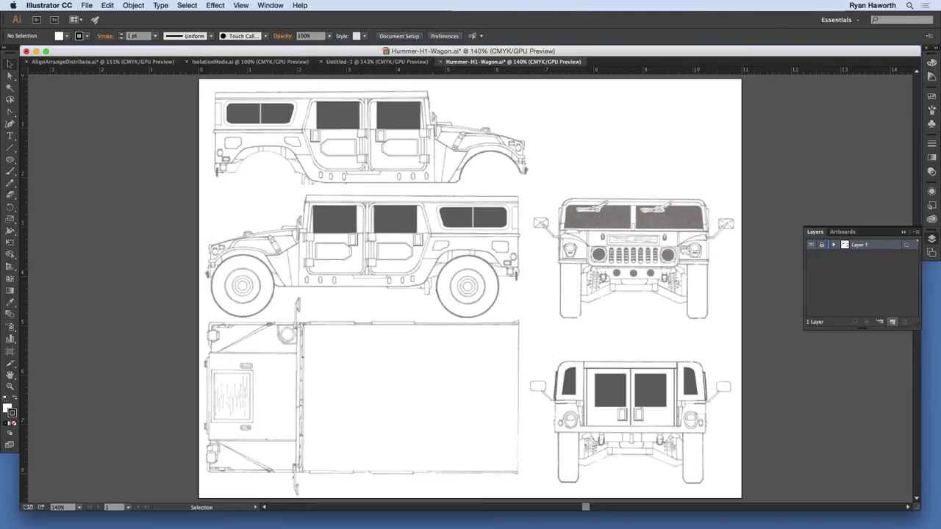
click(891, 321)
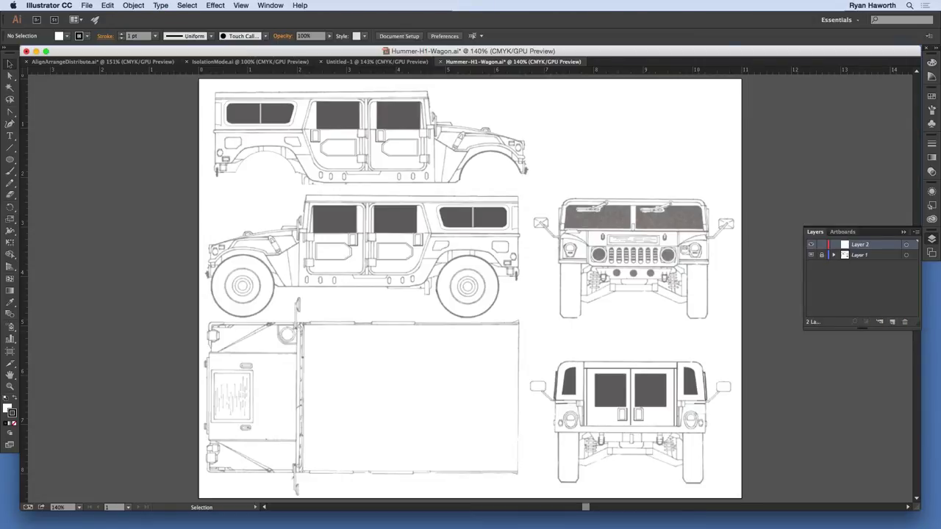
double_click(861, 244)
text(WRap)
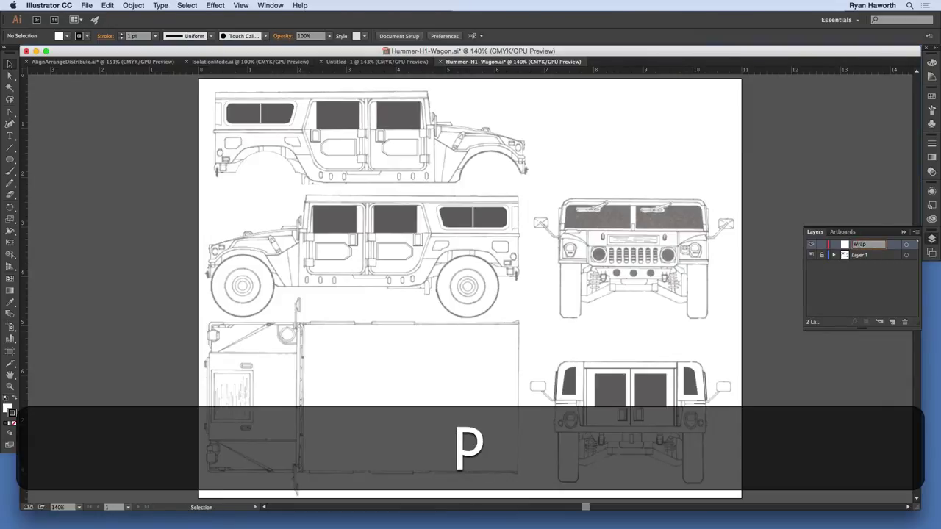
key(Return)
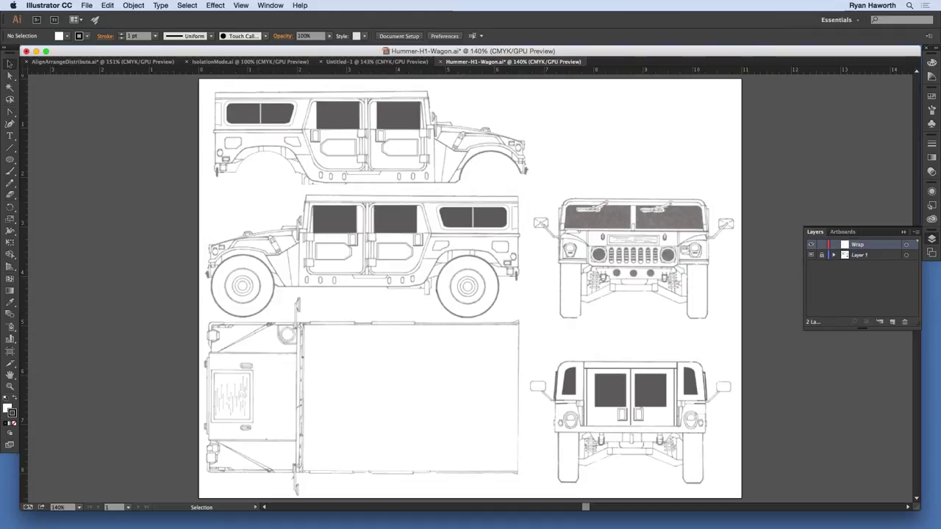
Start a Pen path on the left-facing side view from the windshield base, along the roofline about 4.27 in, and down the rear to the bumper
key(p)
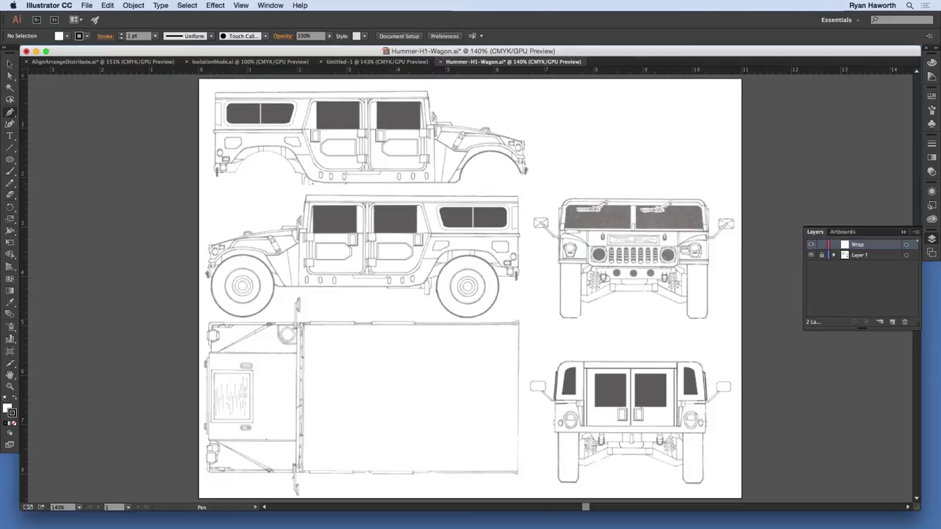
drag(301, 225, 307, 196)
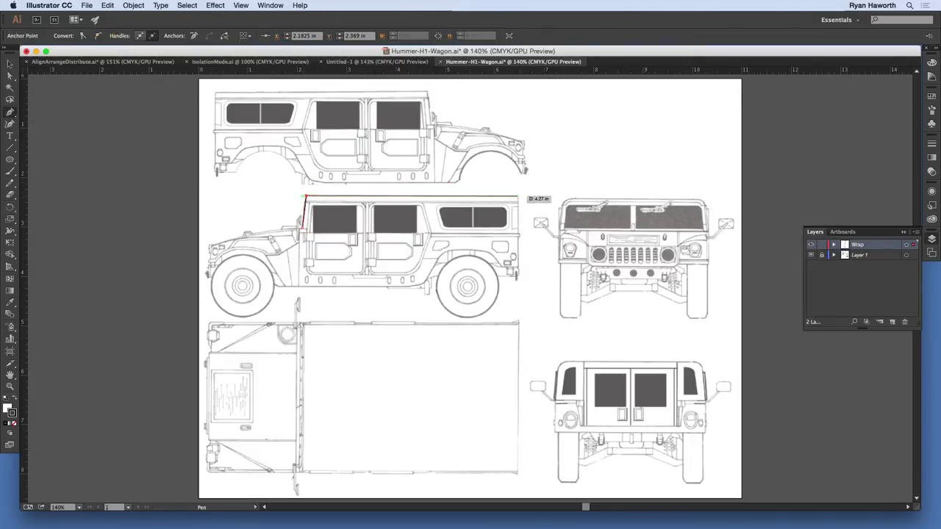
click(517, 197)
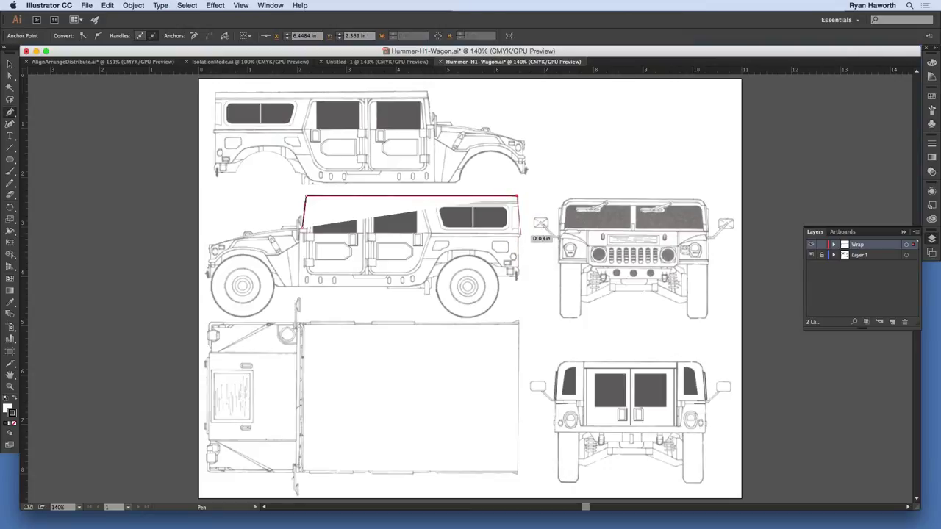
click(520, 235)
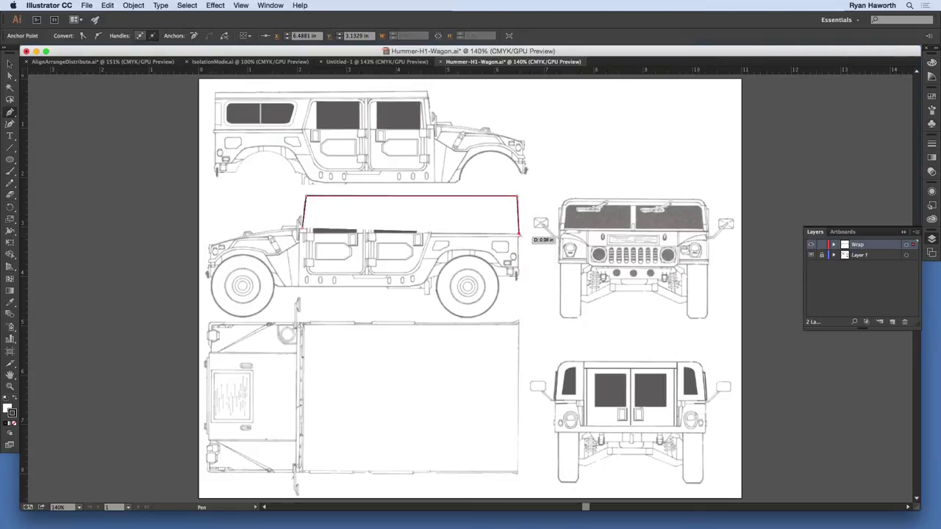
super+click(519, 237)
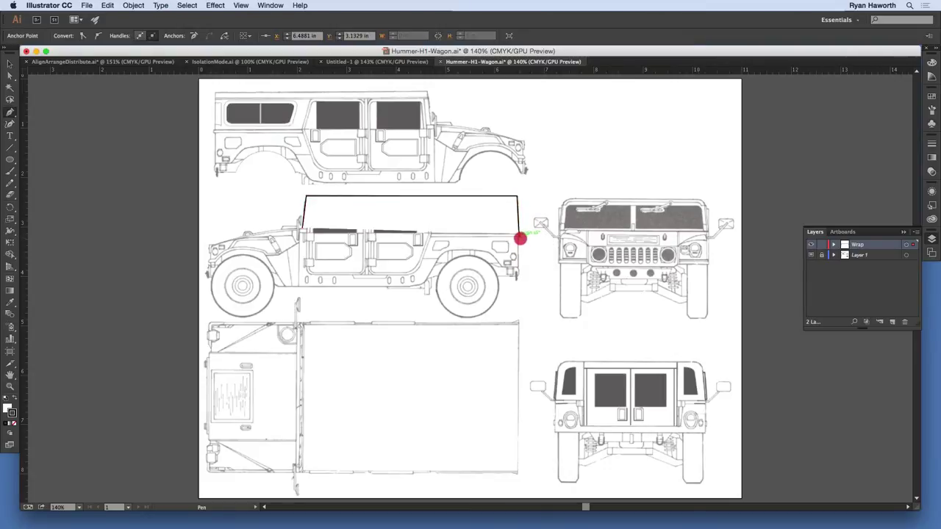
click(520, 237)
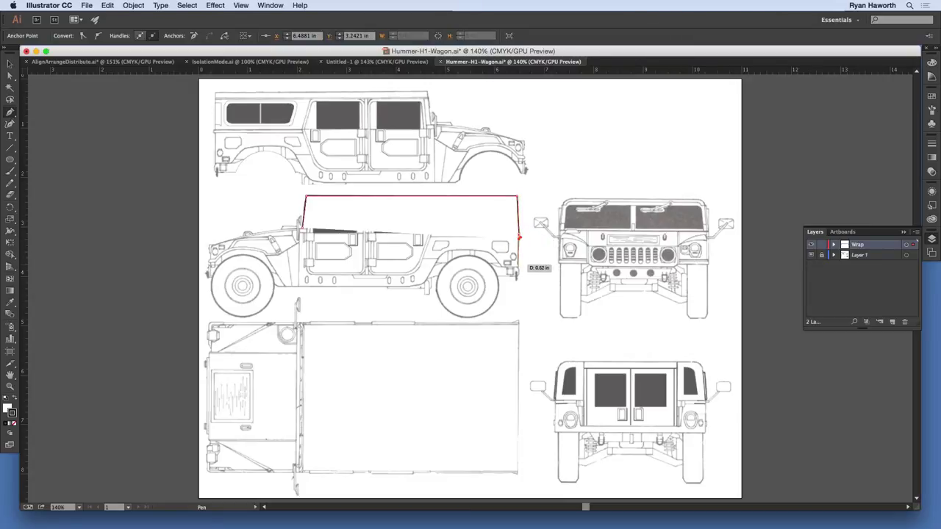
super+click(504, 269)
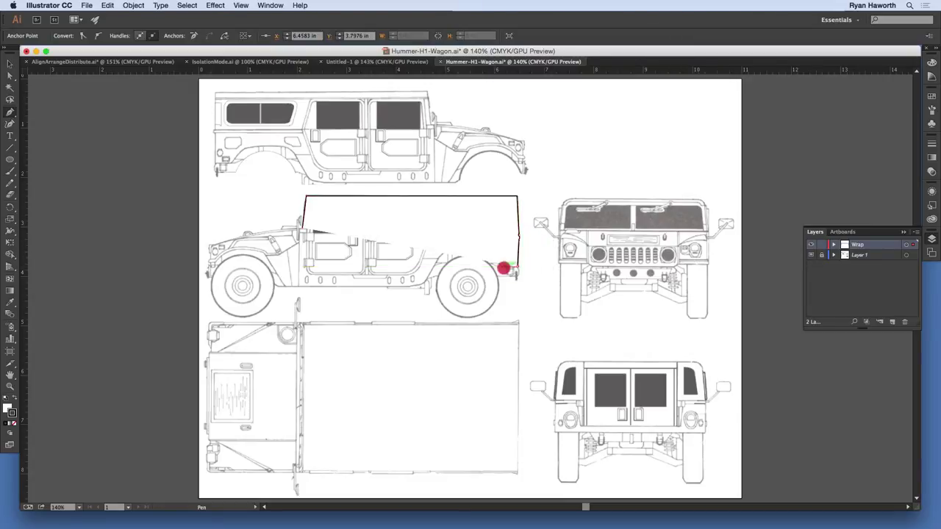
Continue the path around the back of the rear wheel arch with a curved anchor, and lower that anchor onto the arch line
click(494, 259)
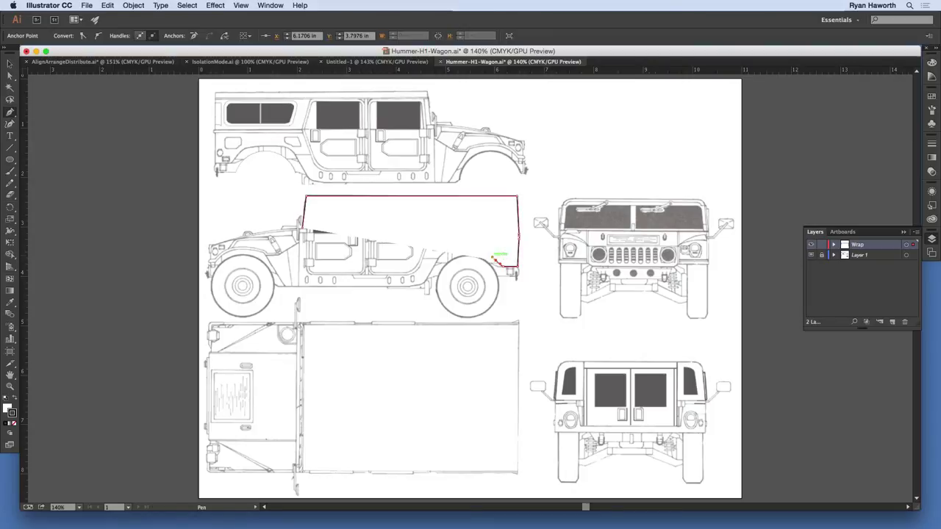
super+click(471, 247)
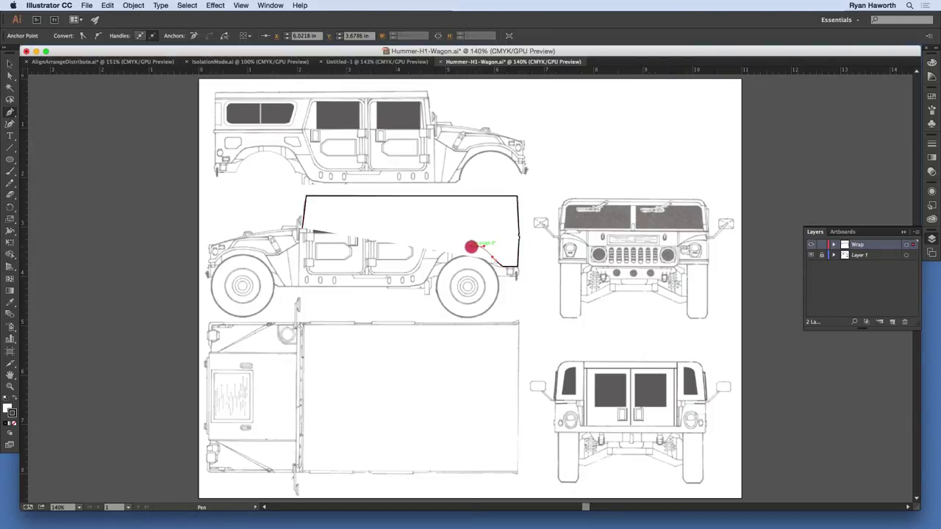
drag(477, 247, 485, 243)
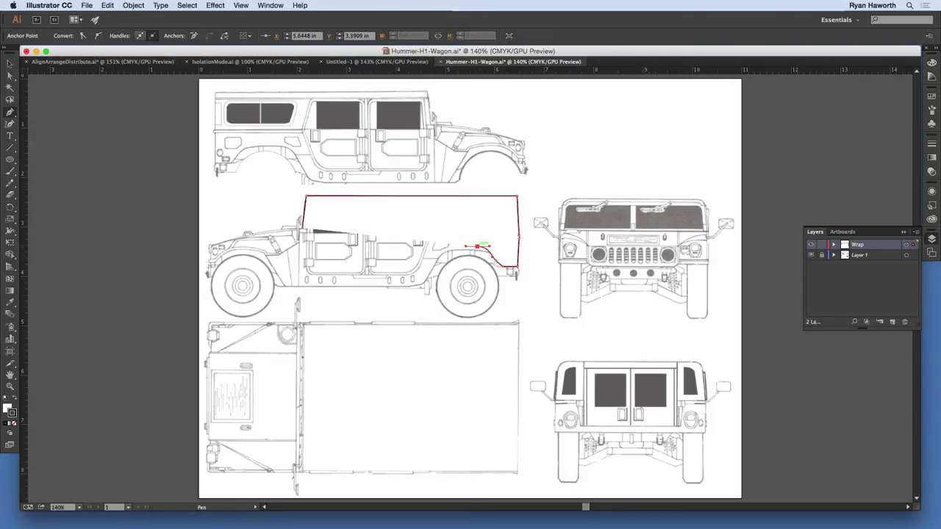
key(a)
key(p)
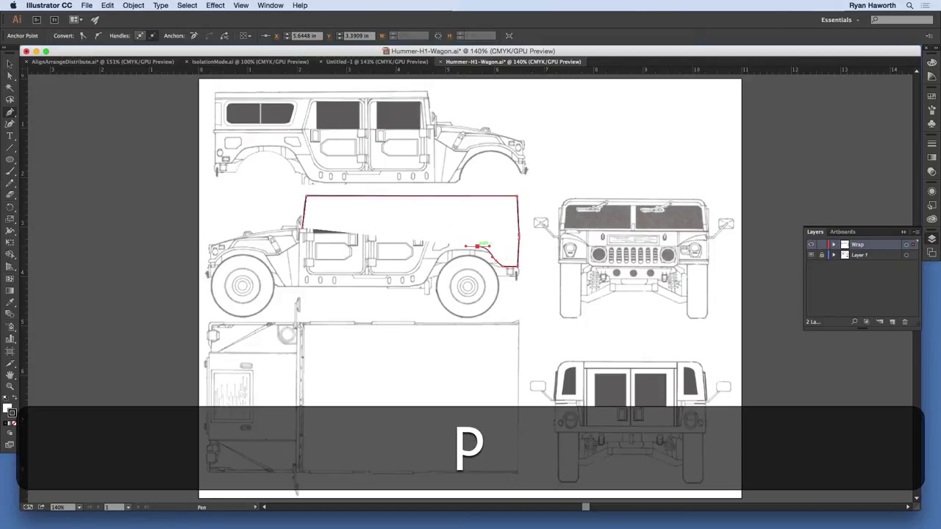
key(super)
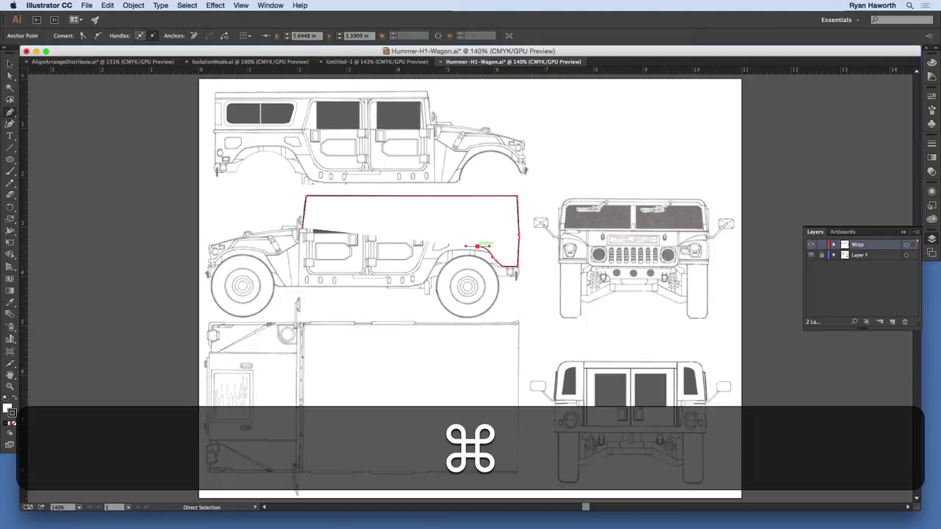
drag(477, 246, 477, 251)
click(453, 252)
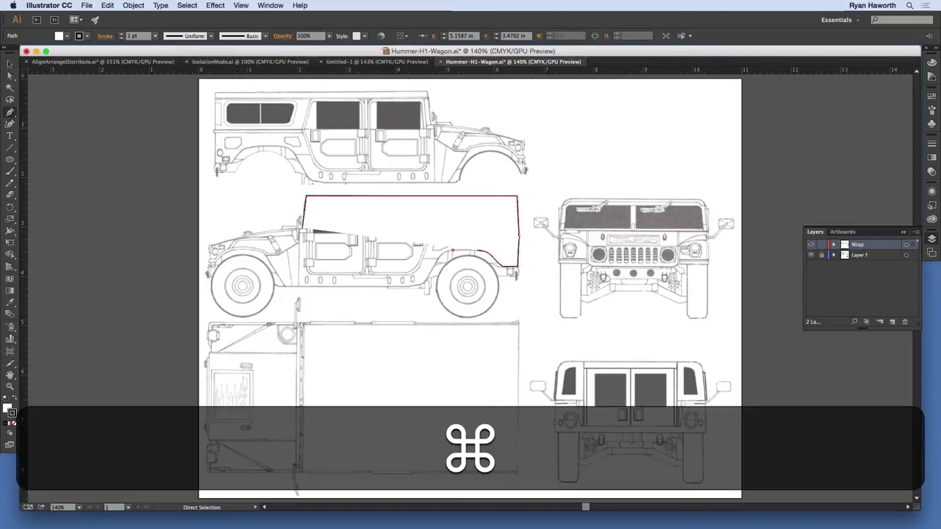
key(super+z)
key(super+z)
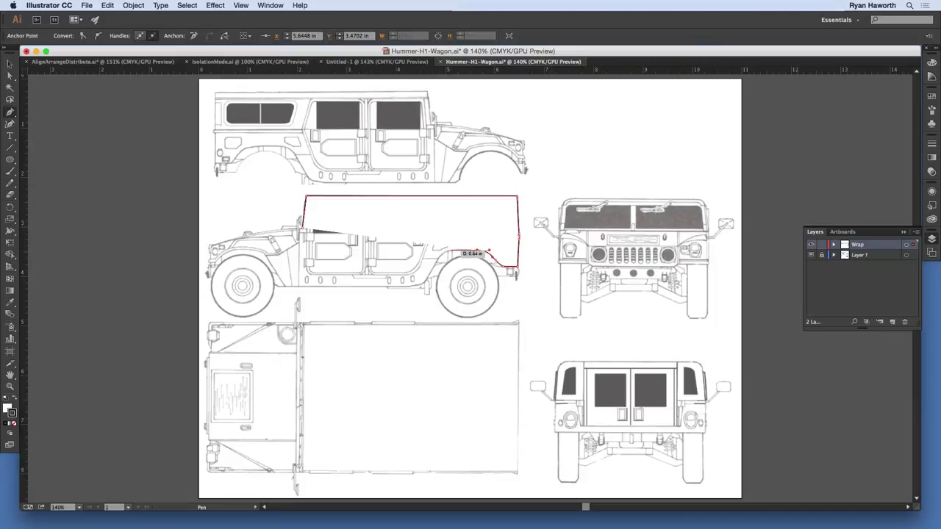
Trace the rest of the rear arch, the sill and the front fender edge, closing an outline about 5.13 × 1.82 in at the windshield
click(451, 252)
drag(430, 269, 418, 286)
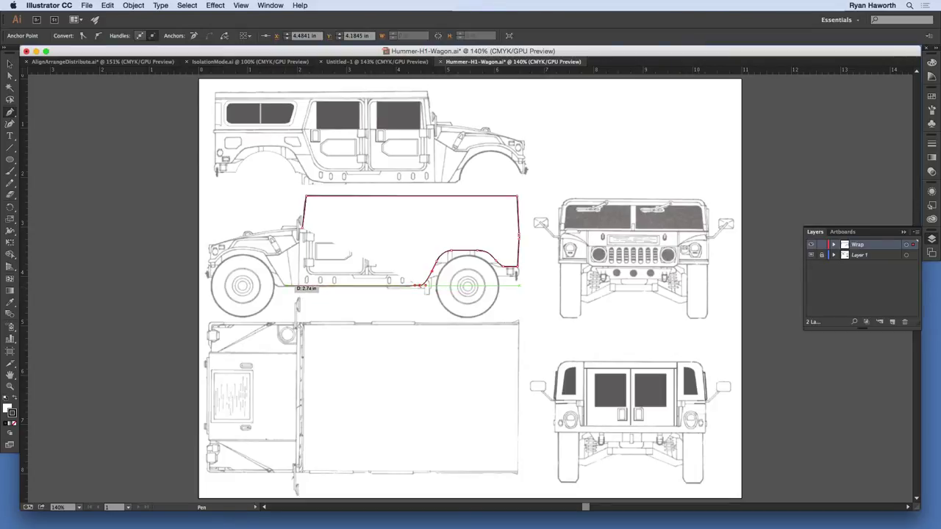
click(285, 287)
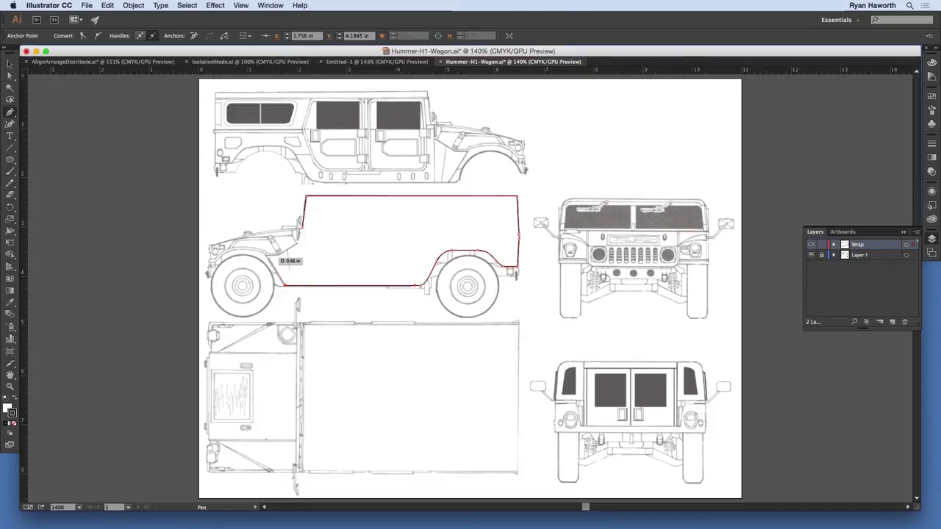
click(277, 255)
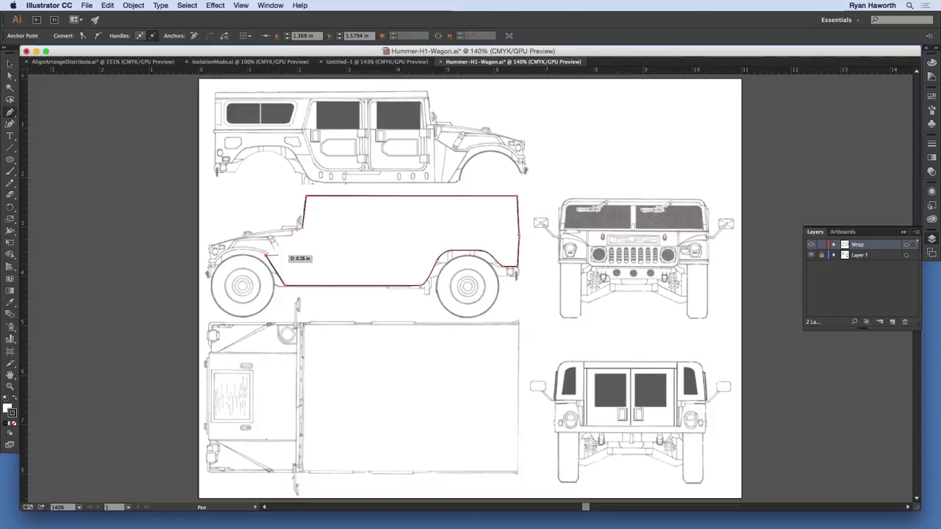
mouse_move(277, 256)
mouse_down()
mouse_move(288, 257)
mouse_move(277, 255)
mouse_up()
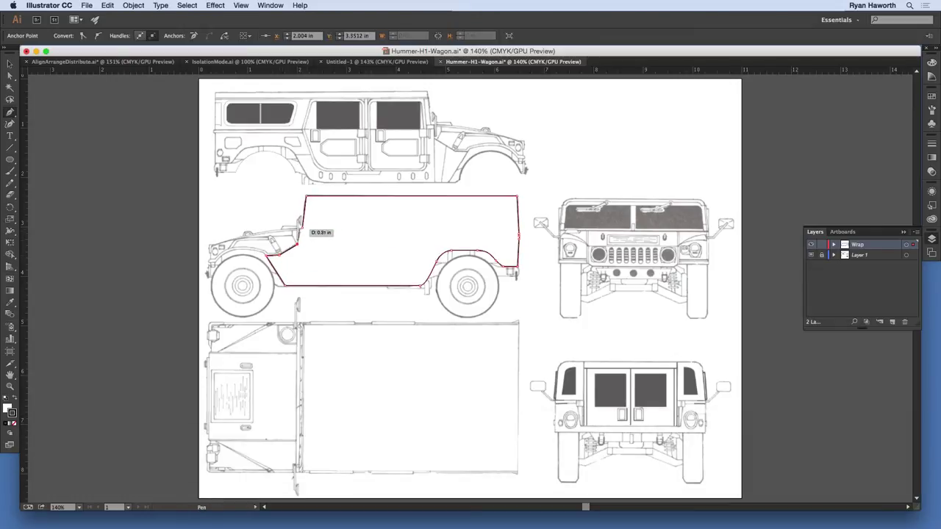
click(303, 227)
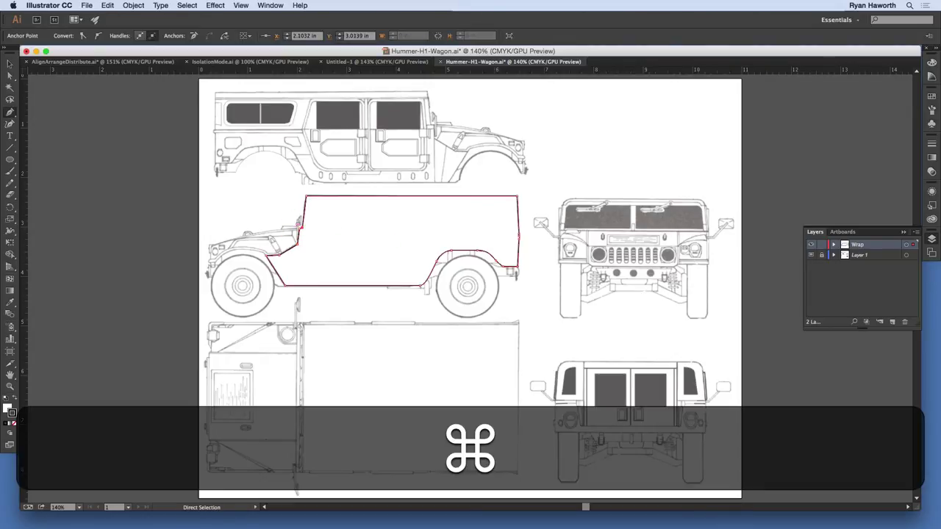
Select the traced side outline and set its fill to None so the blueprint shows through
super+click(340, 237)
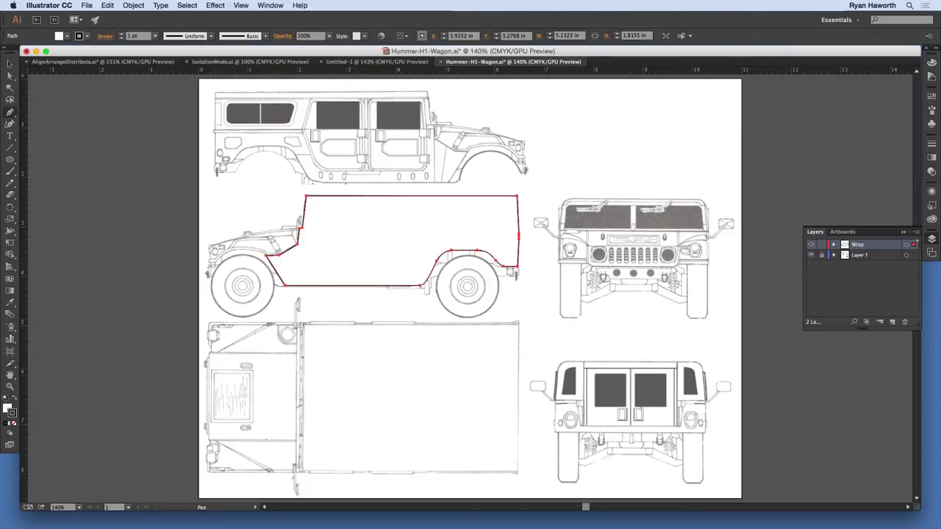
key(a)
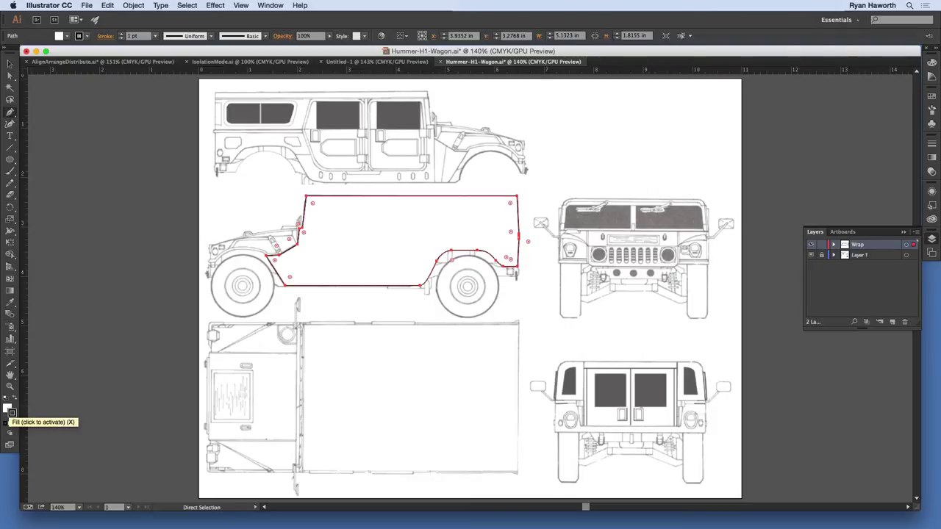
key(p)
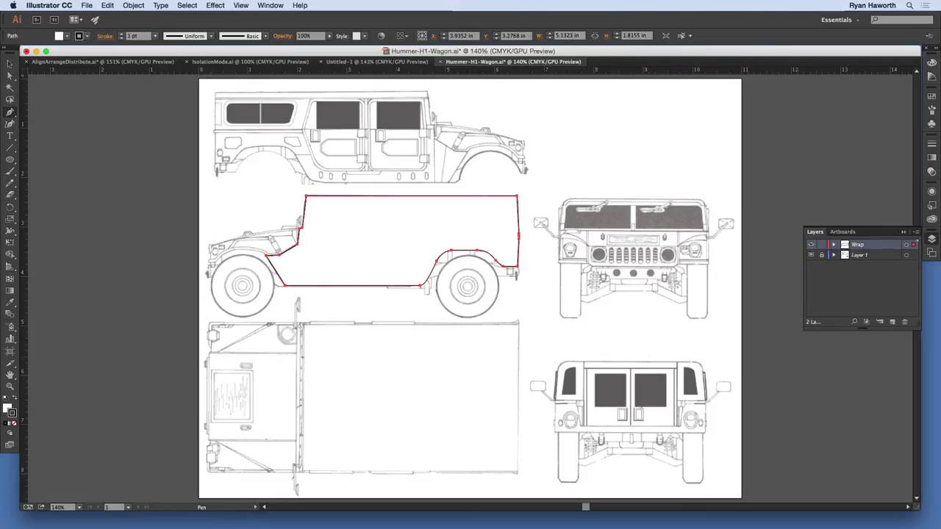
key(a)
key(x)
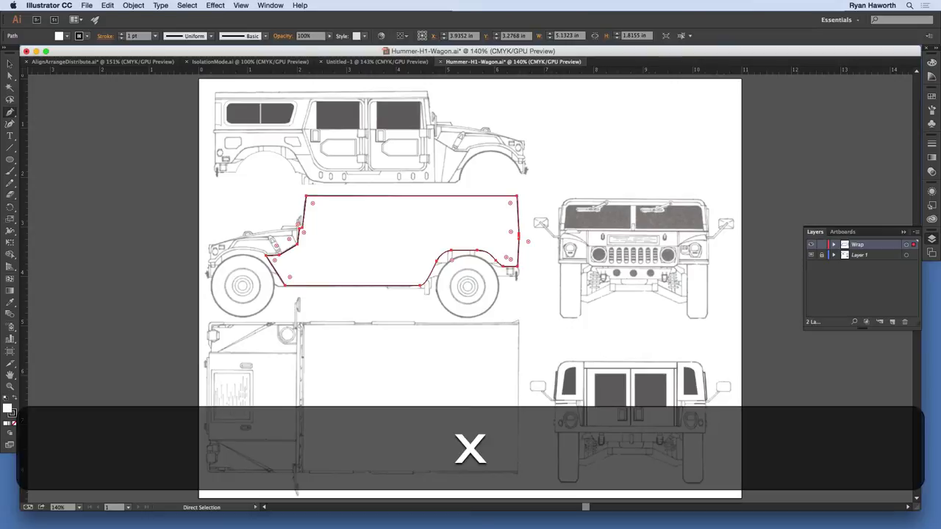
key(p)
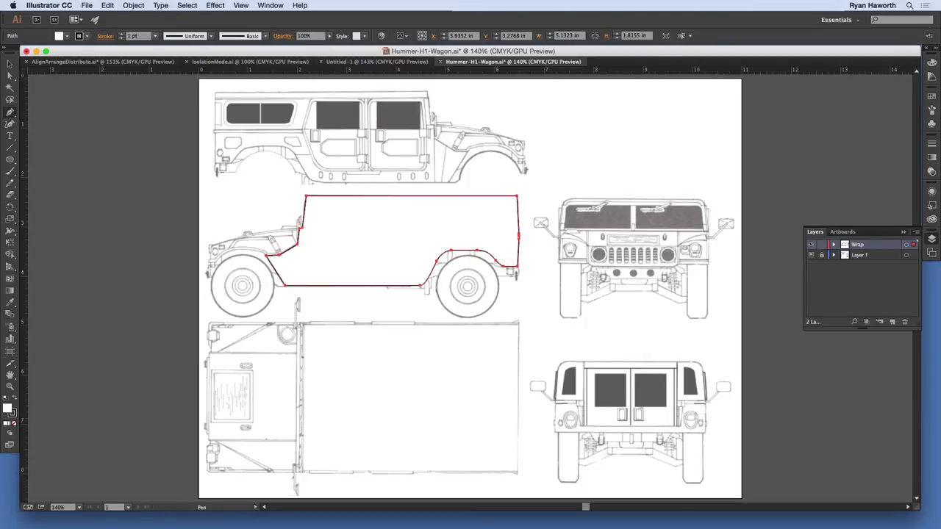
key(super)
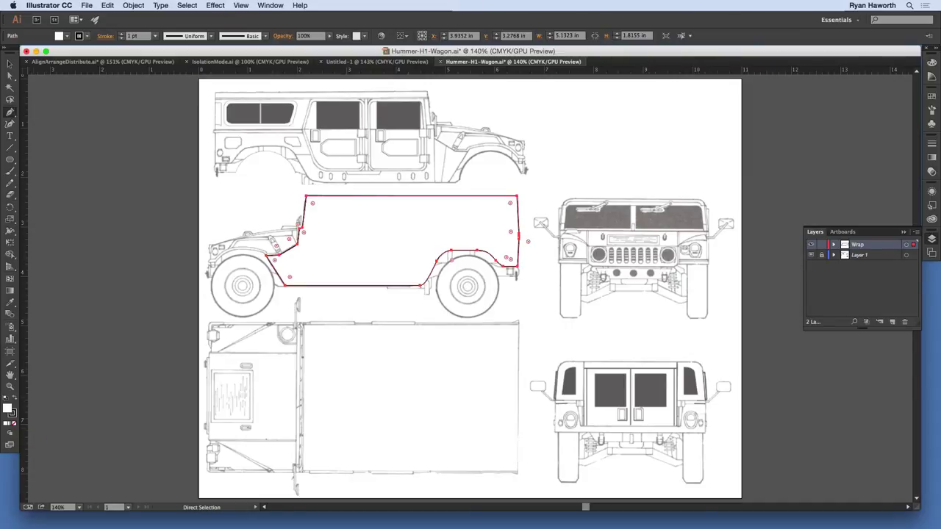
key(super)
key(slash)
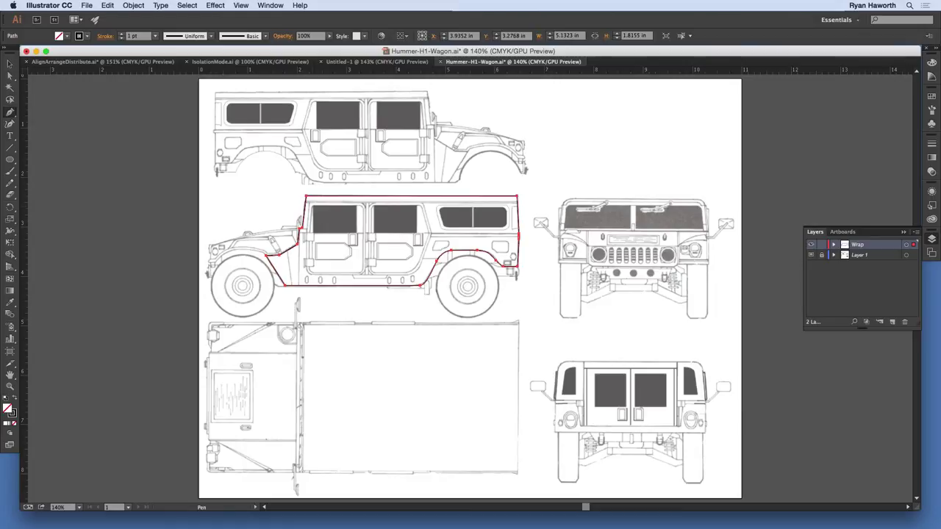
Trace the front door window of the left-facing side view as a closed rectangle about 0.86 × 0.55 in
click(311, 204)
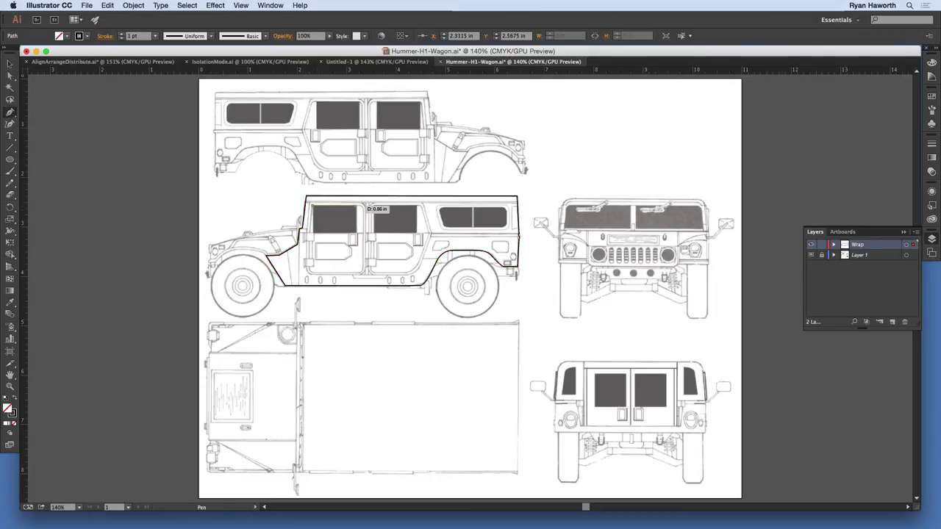
click(357, 207)
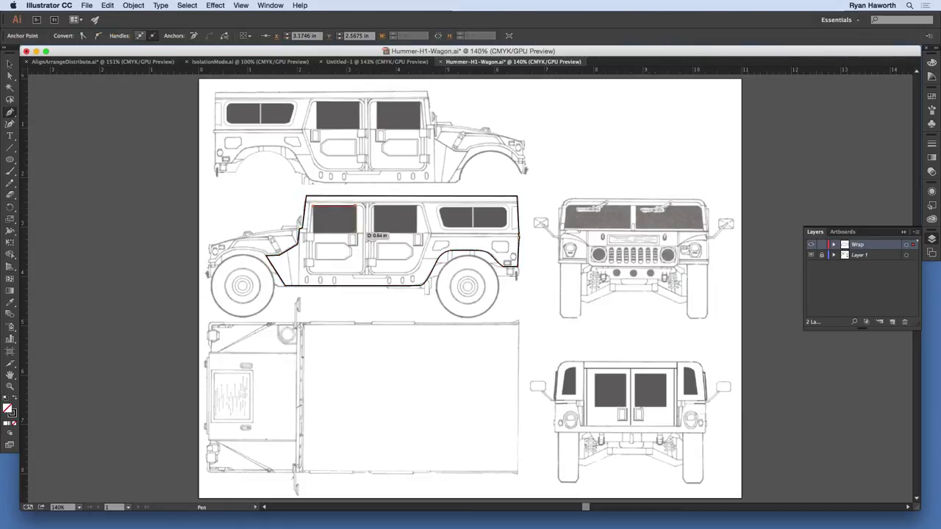
click(358, 233)
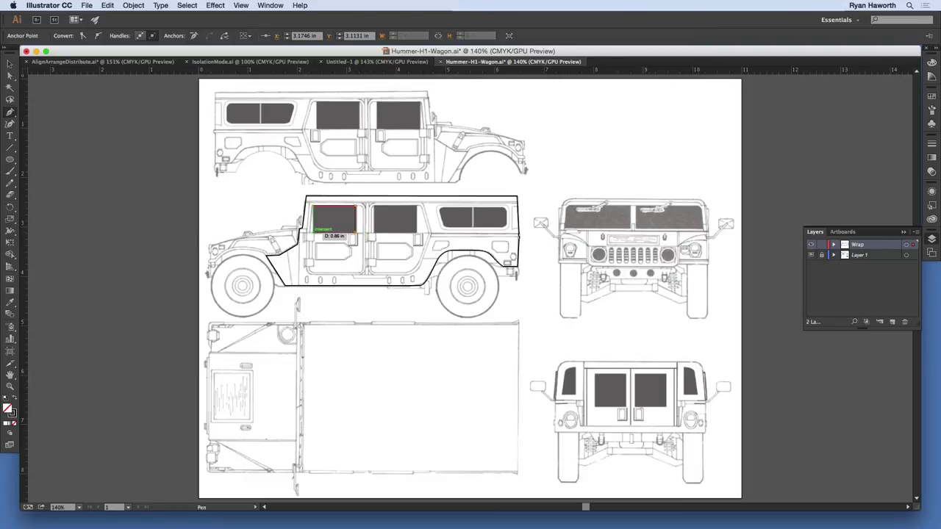
click(312, 233)
click(312, 205)
Check the traced body and window outlines with the template layer hidden, deselect them, and show the template again
click(811, 255)
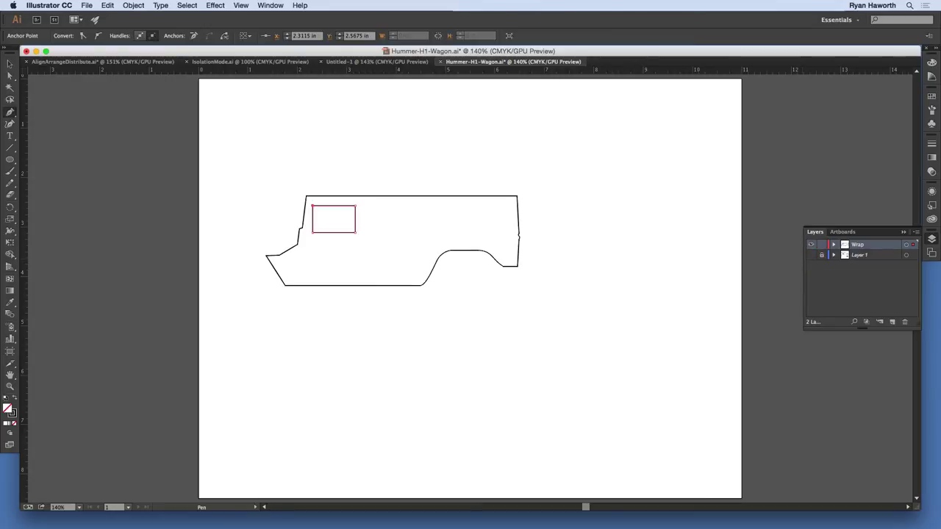
click(811, 254)
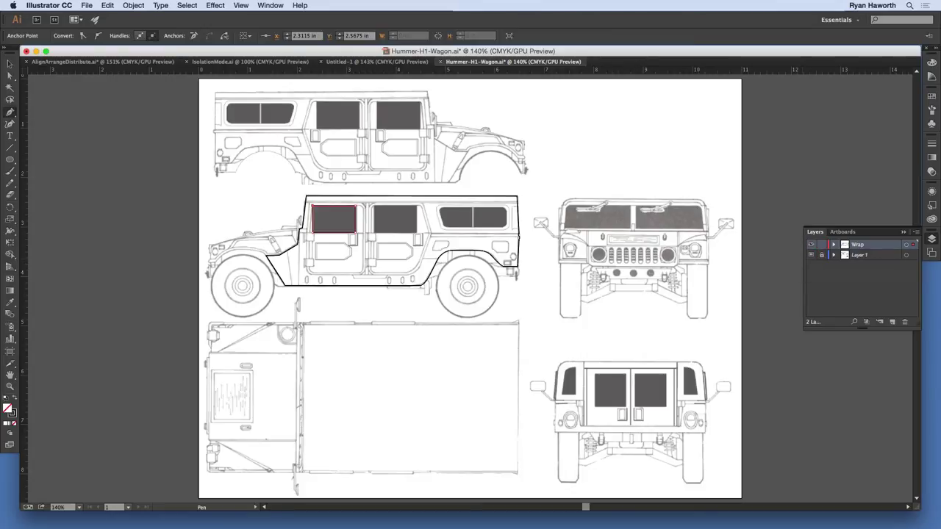
click(811, 255)
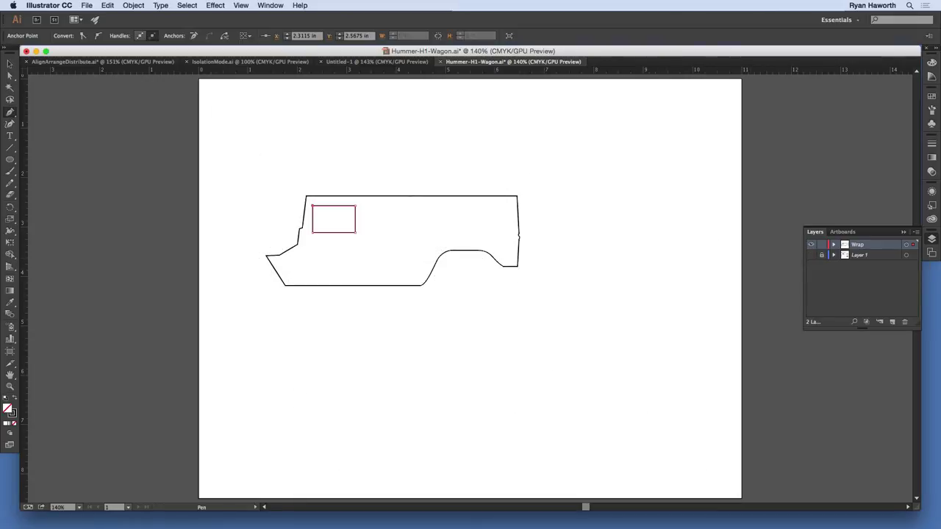
super+click(633, 263)
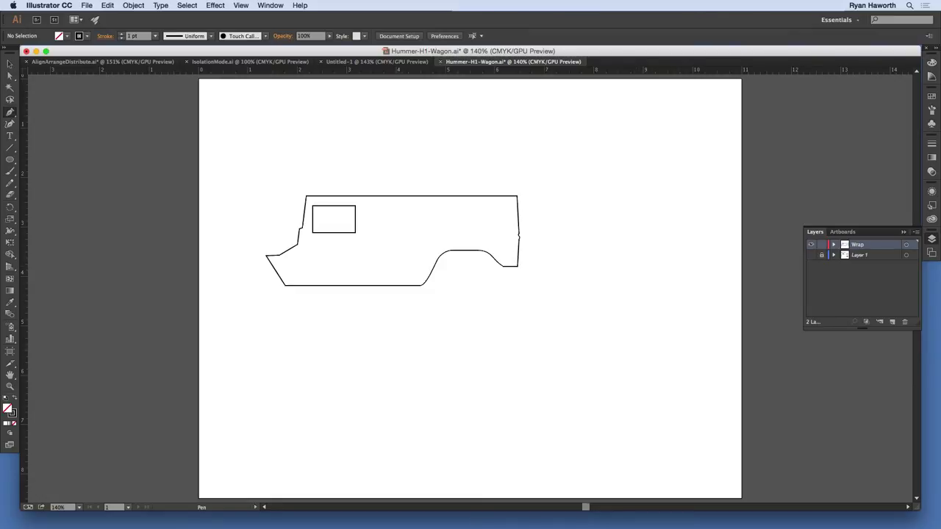
click(811, 254)
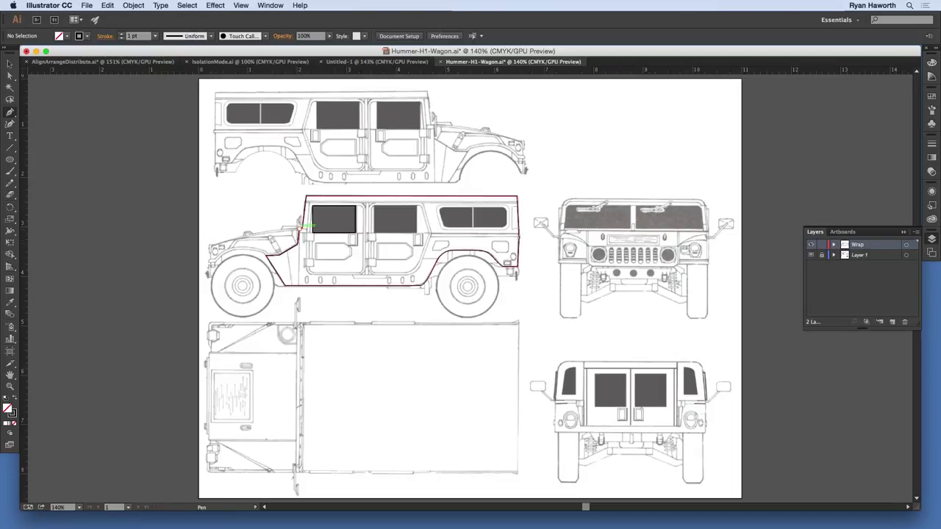
Remove the extra anchor point at the windshield base from the side body outline
super+click(301, 231)
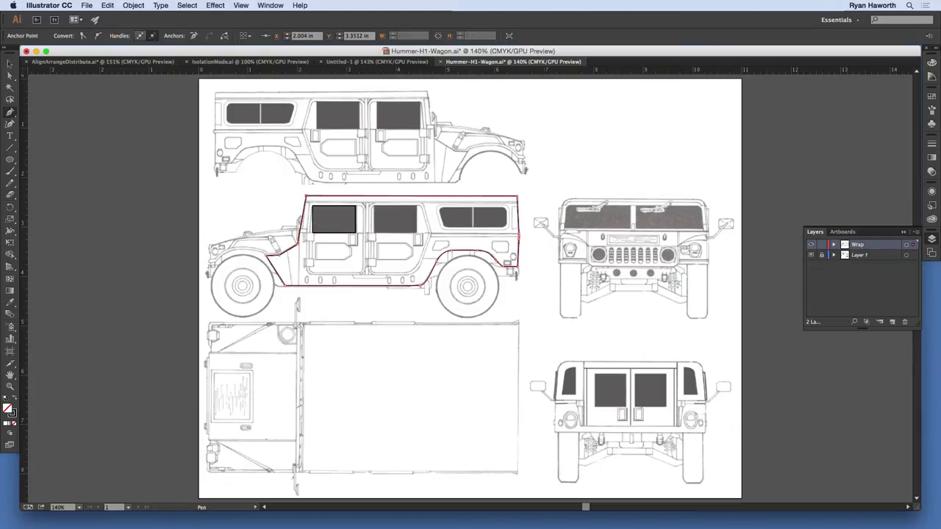
Lower the side outline's top edge to the window base by removing both roof anchor points and placing a new one at the windshield base
click(306, 197)
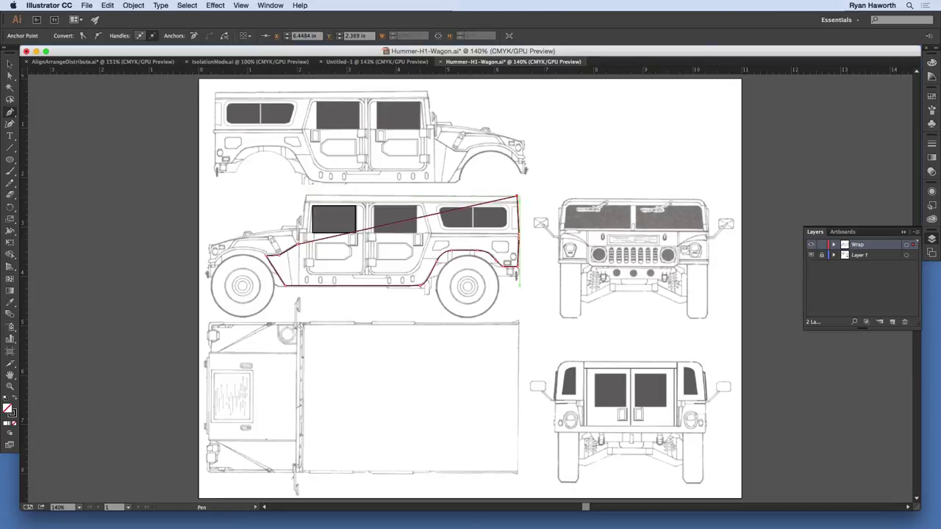
click(517, 197)
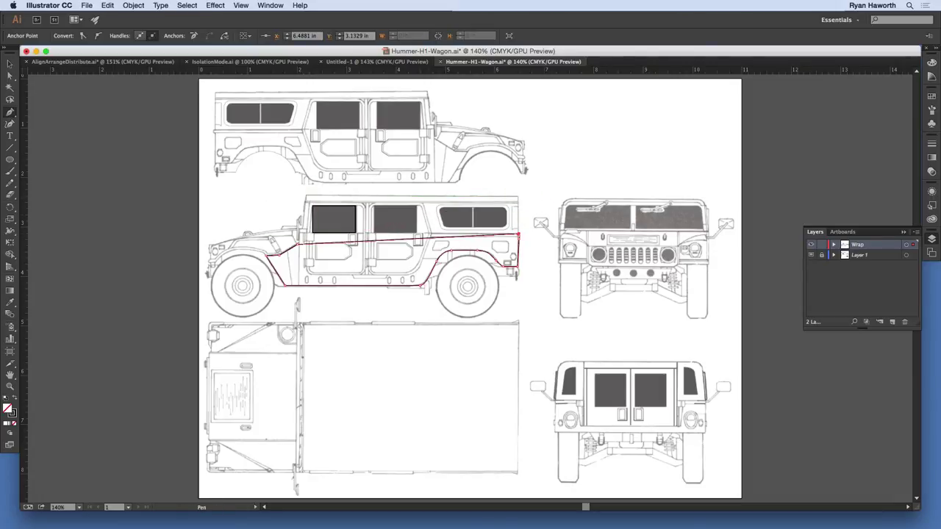
click(307, 243)
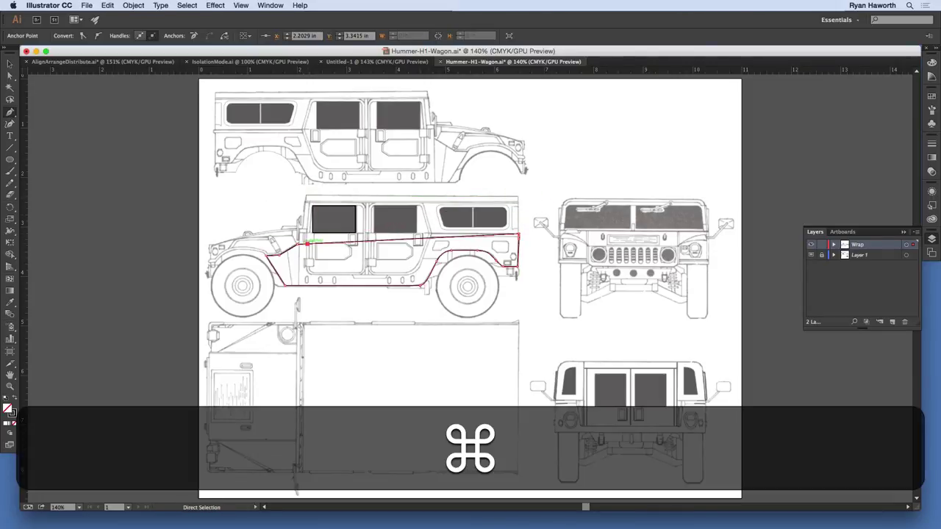
drag(307, 243, 295, 226)
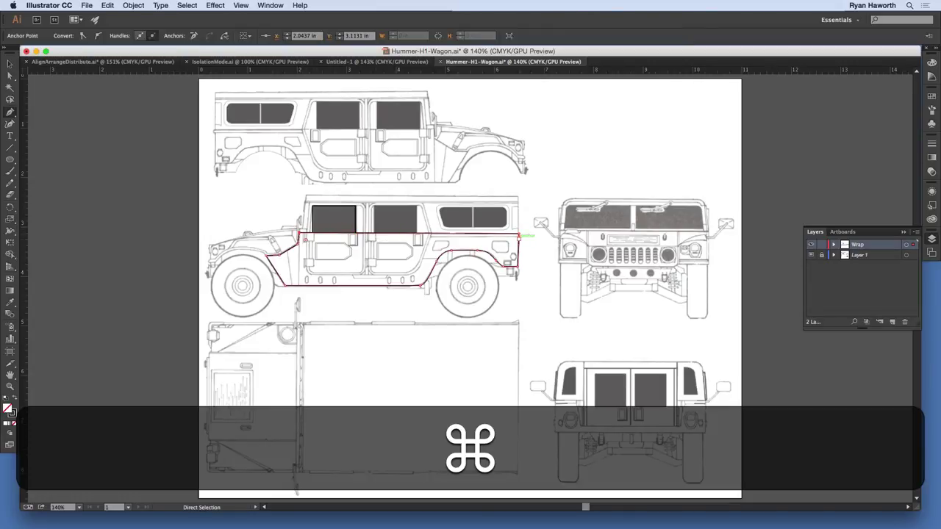
super+click(610, 374)
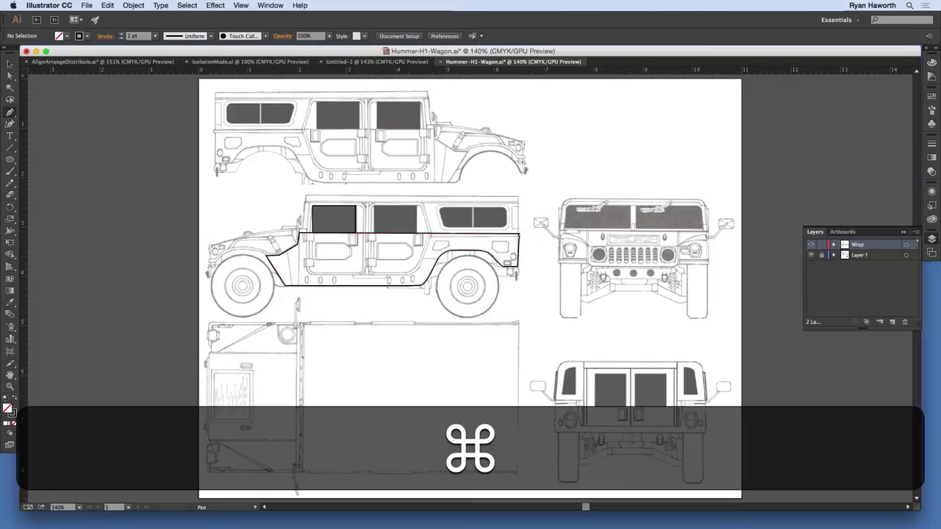
Hide the template layer, delete the traced front window rectangle, and show the template again
click(810, 255)
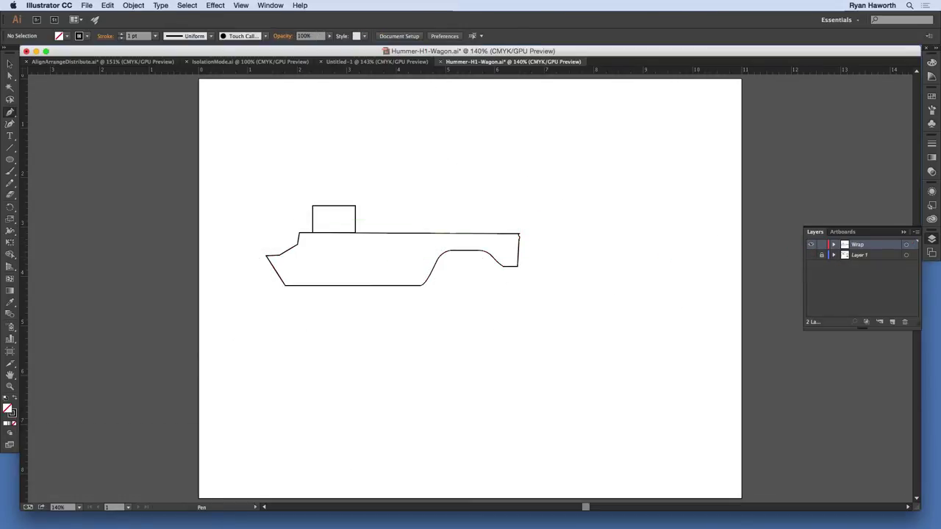
super+click(356, 216)
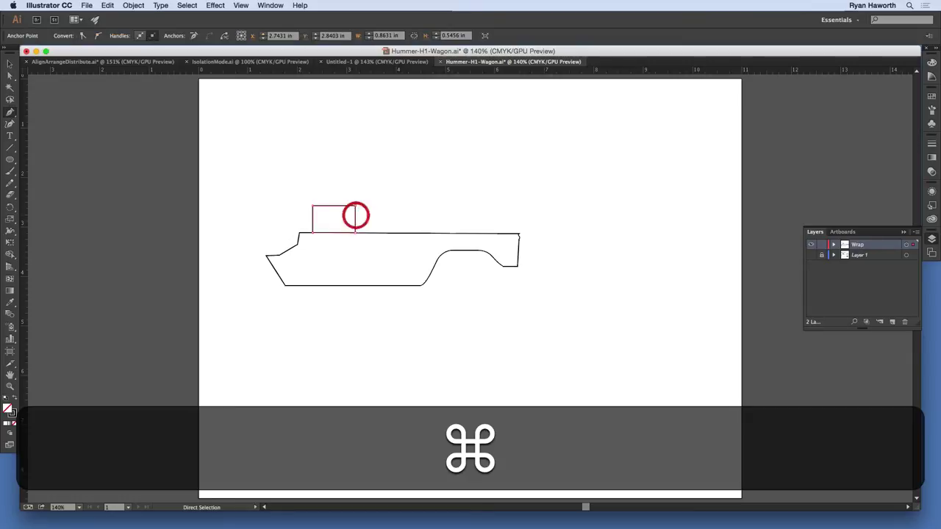
key(BackSpace)
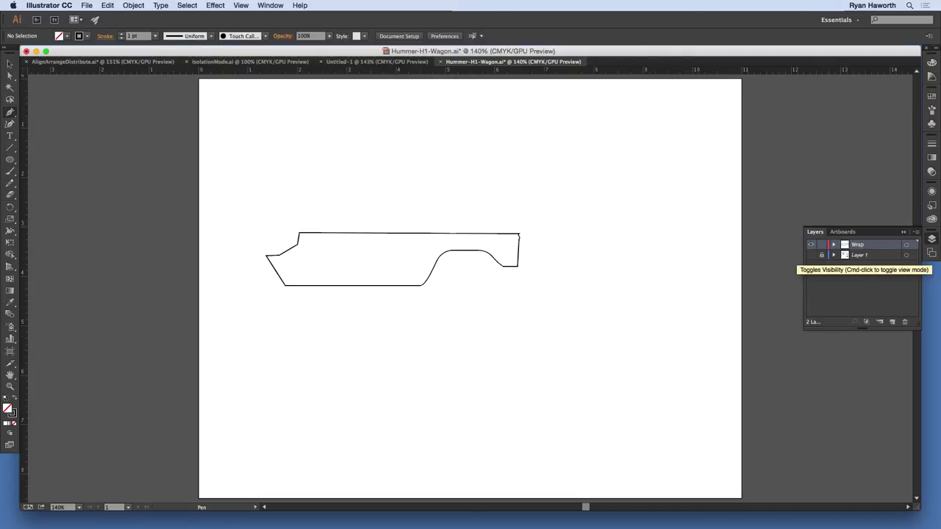
click(811, 254)
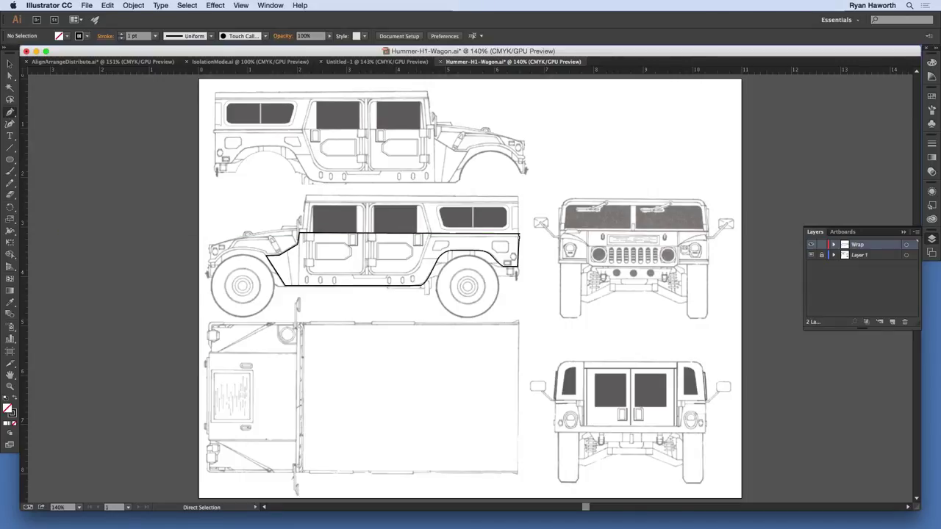
Add the text "Awesome" as point type on the top-view roof area
click(10, 136)
click(361, 346)
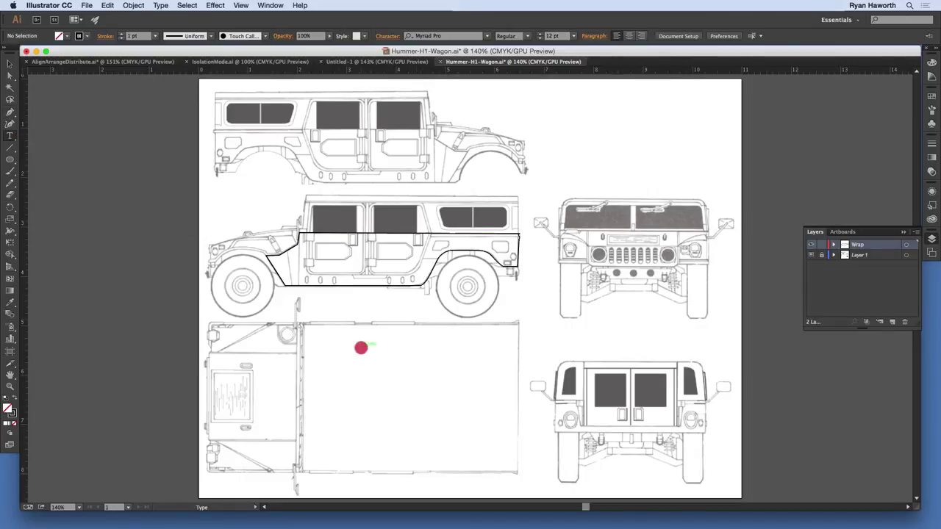
text(Awesome)
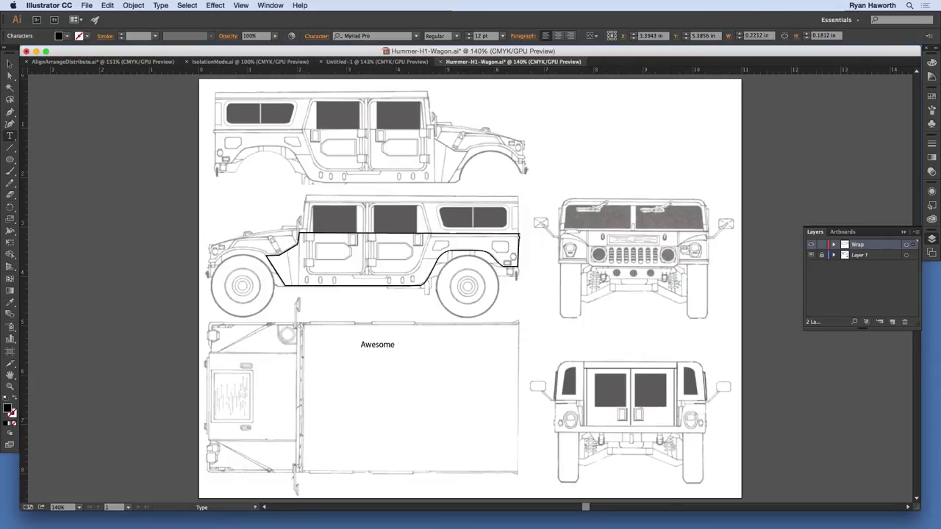
Set the "Awesome" text to 48 pt in the Onyx font
drag(360, 345, 418, 351)
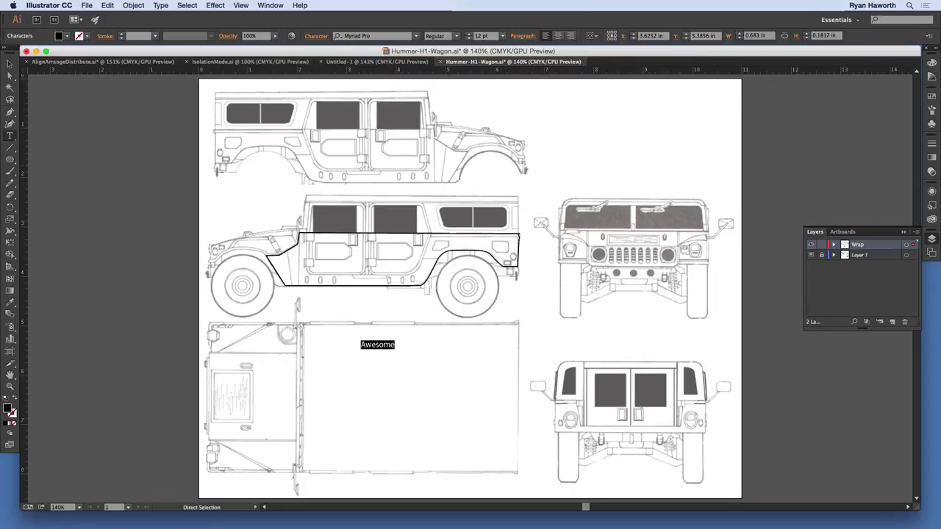
click(502, 35)
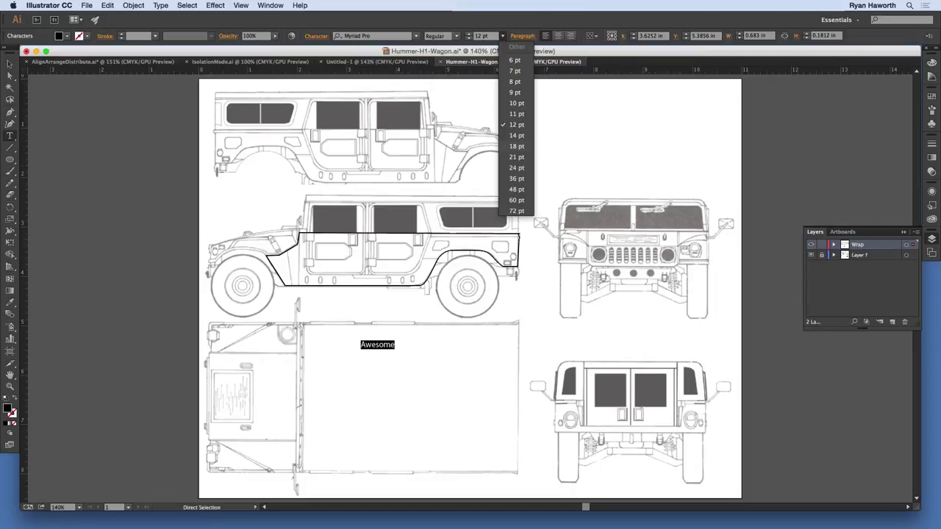
click(518, 188)
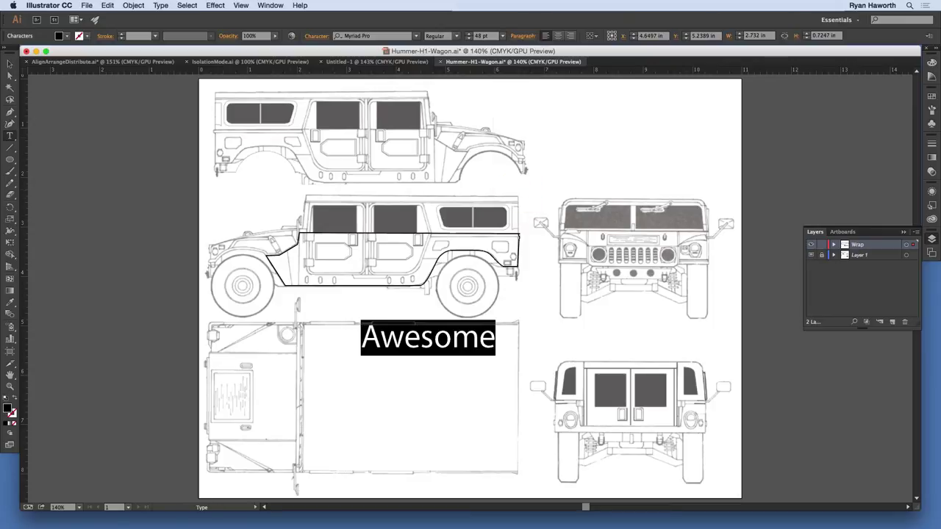
click(416, 35)
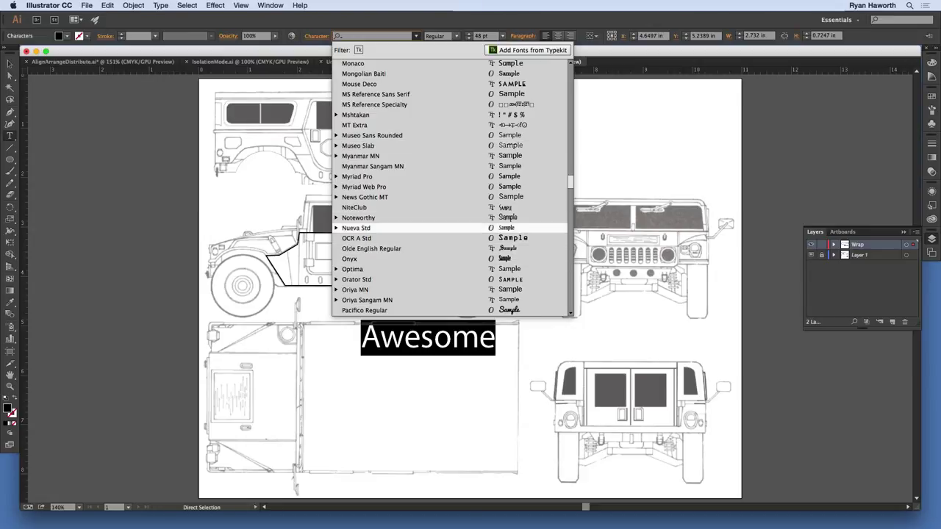
key(Return)
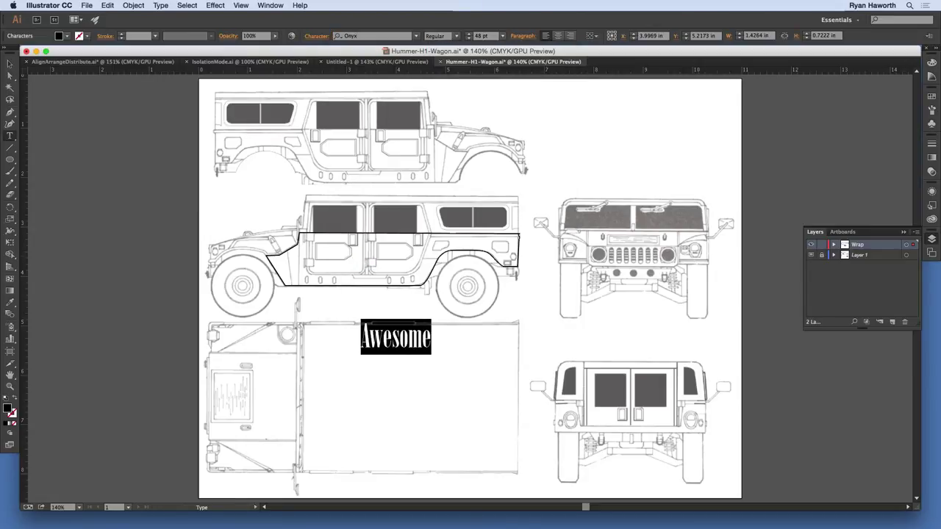
Enlarge the "Awesome" text to 59.55 pt, tilt it upward over the outline's rear door, and select it together with the body outline
click(9, 64)
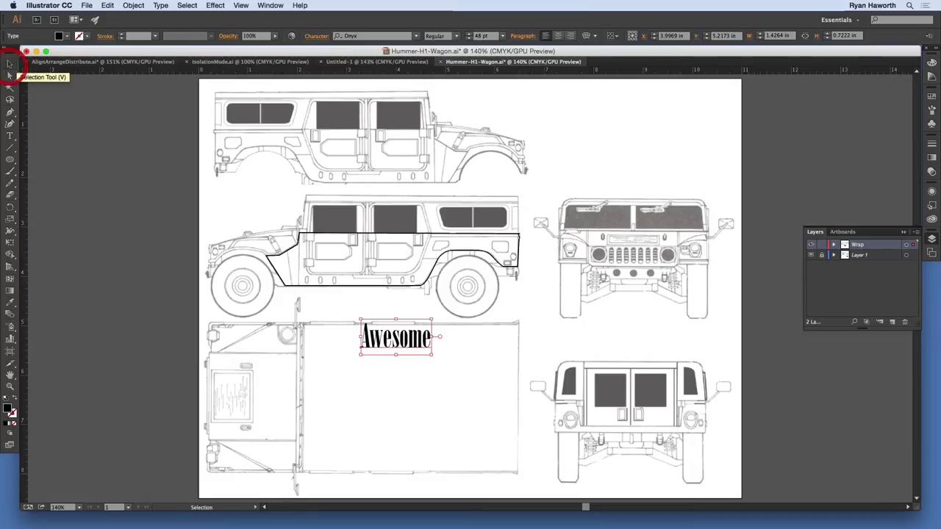
mouse_move(452, 360)
mouse_down()
mouse_move(466, 343)
mouse_move(475, 346)
mouse_move(457, 343)
mouse_up()
drag(400, 340, 434, 219)
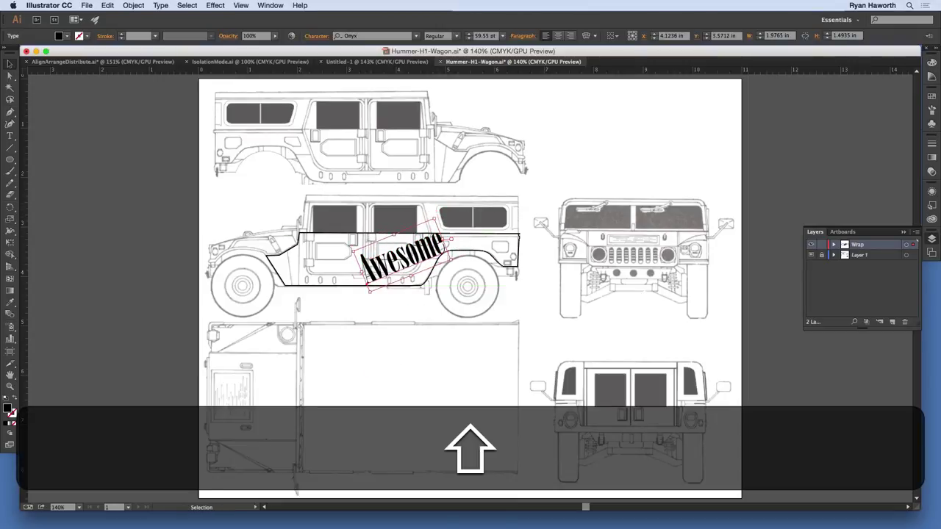
key(super+shift+a)
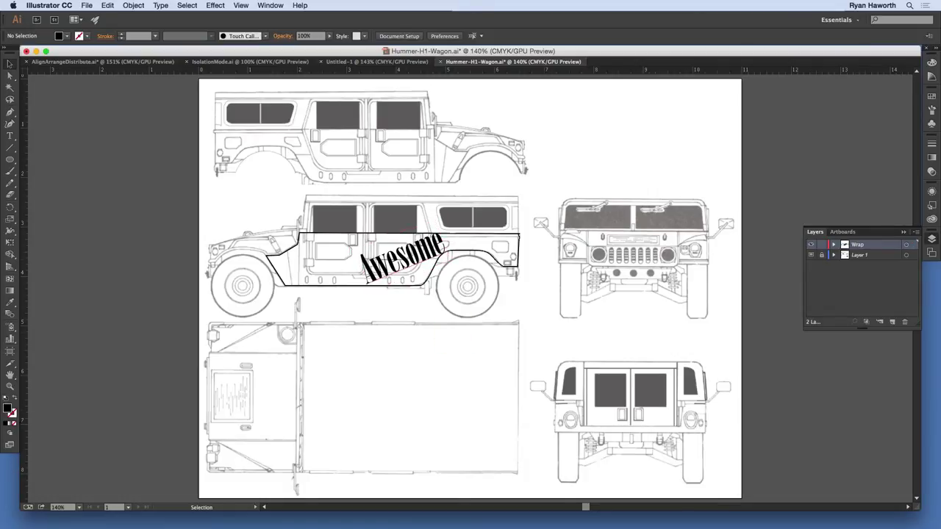
key(super+z)
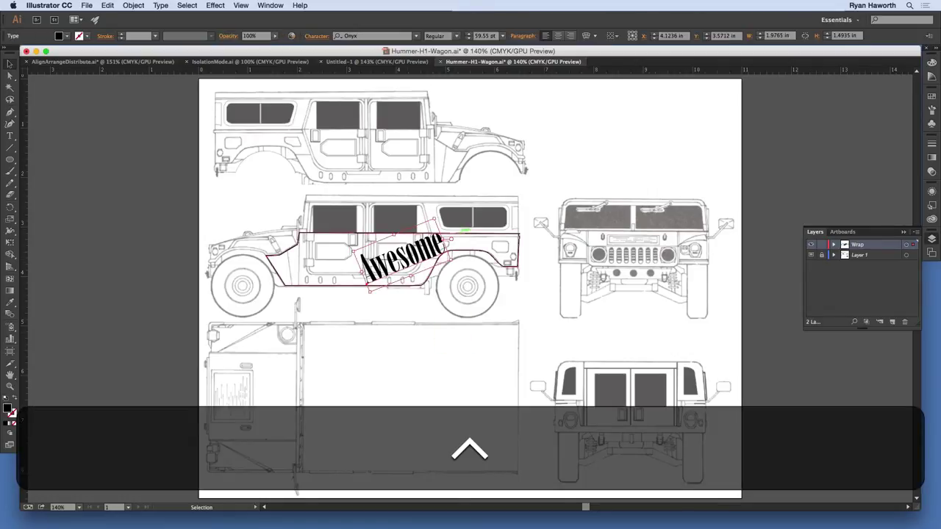
shift+click(468, 233)
Move the text and body outline straight up onto the upper side view and try to mirror them by stretching their bounding box across
drag(397, 238, 397, 151)
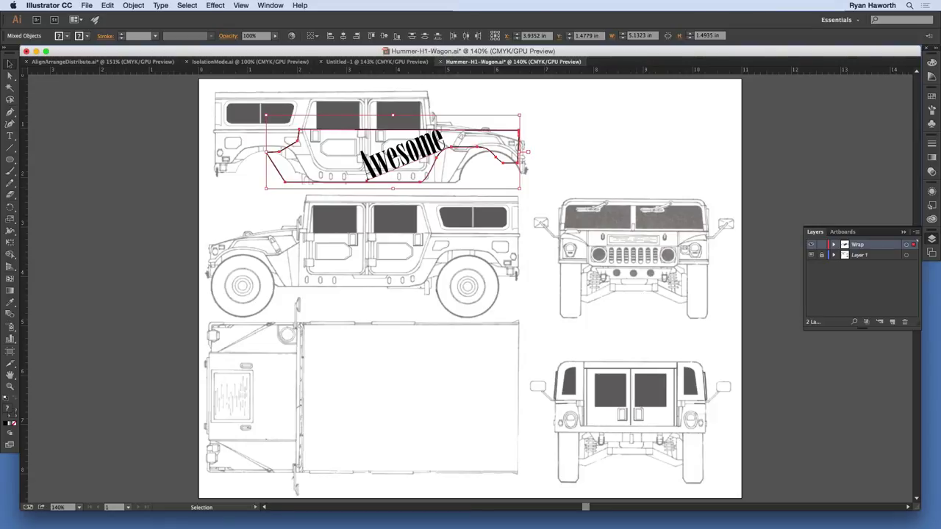
drag(266, 151, 725, 151)
key(shift)
key(super+z)
Reflect the selected text and outline across the vertical axis and align the outline with the upper side view's body
click(11, 219)
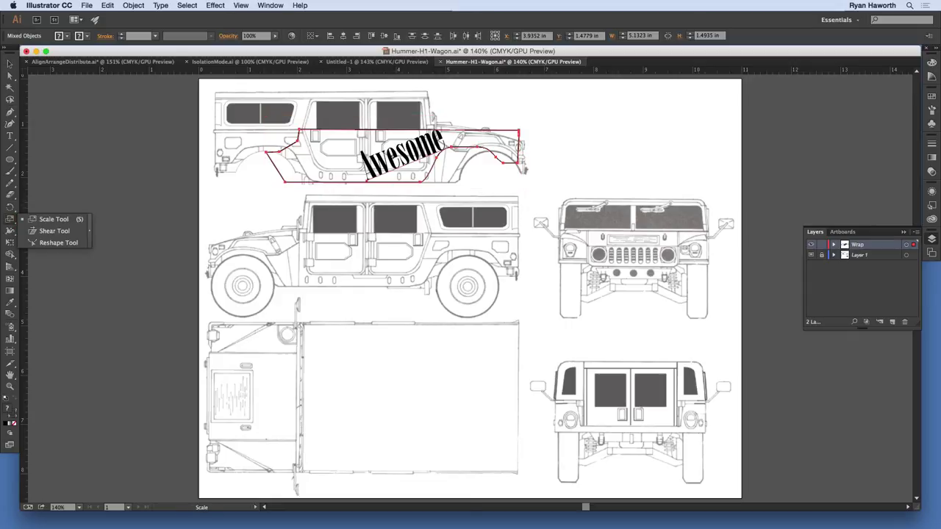
key(v)
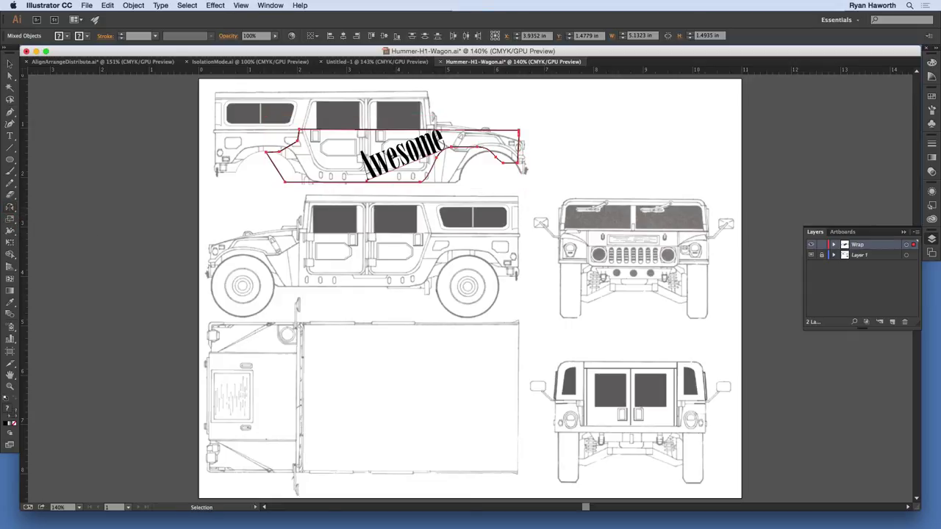
double_click(10, 208)
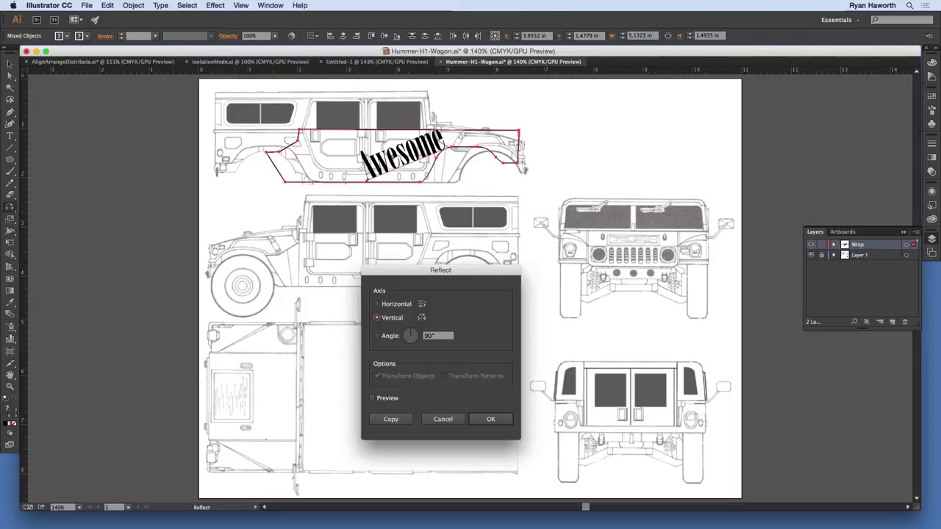
drag(426, 270, 264, 212)
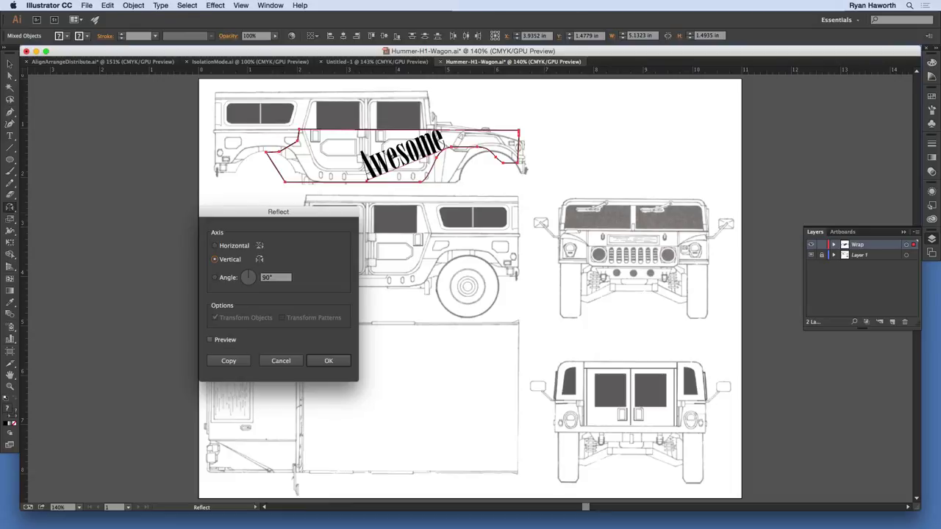
click(210, 340)
click(328, 360)
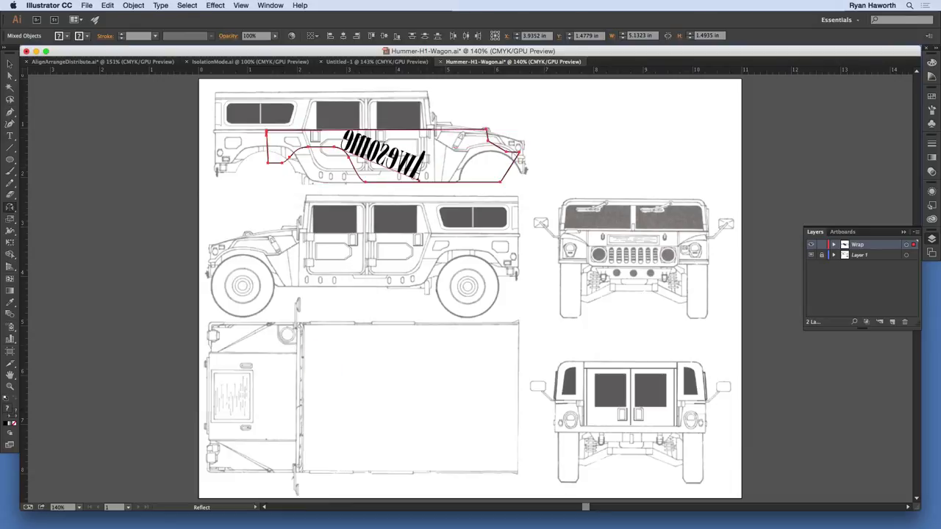
drag(416, 167, 366, 166)
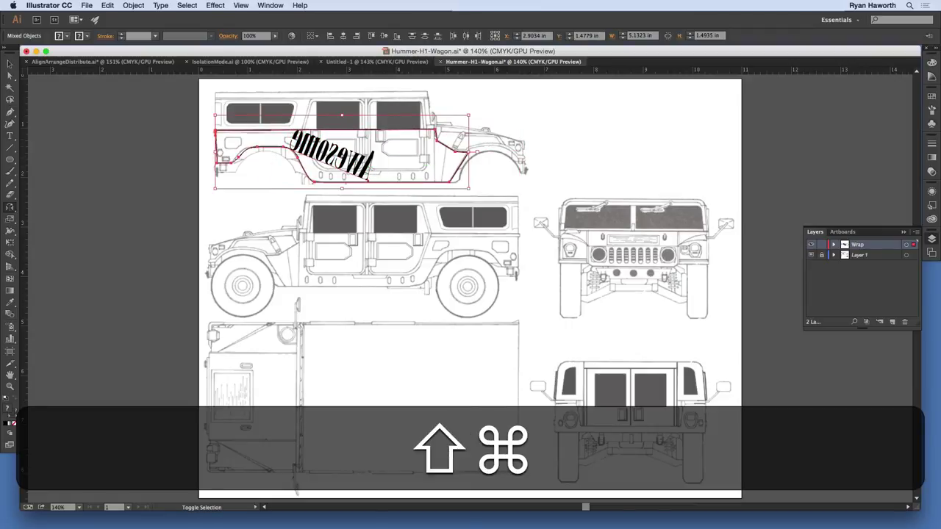
Undo the reflection and the moves so the outline and text are back on the left-facing side view
key(shift+super+b)
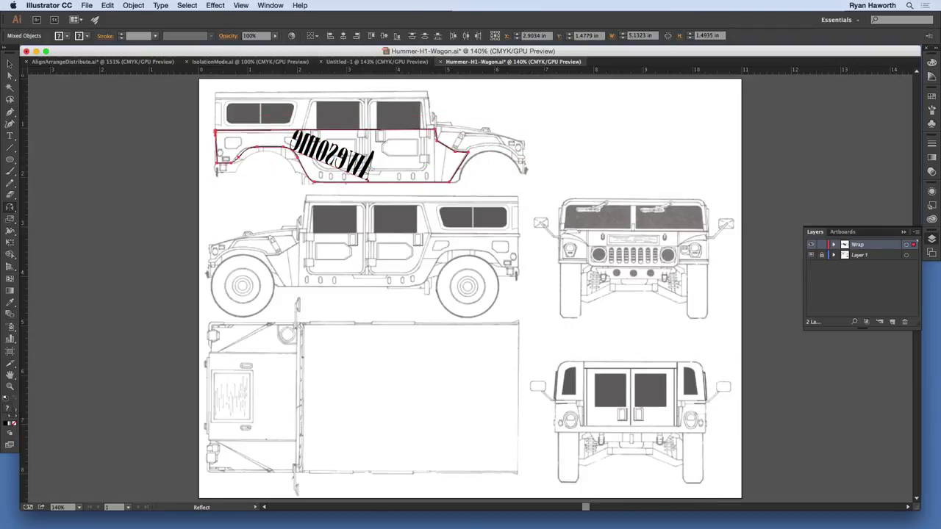
key(super)
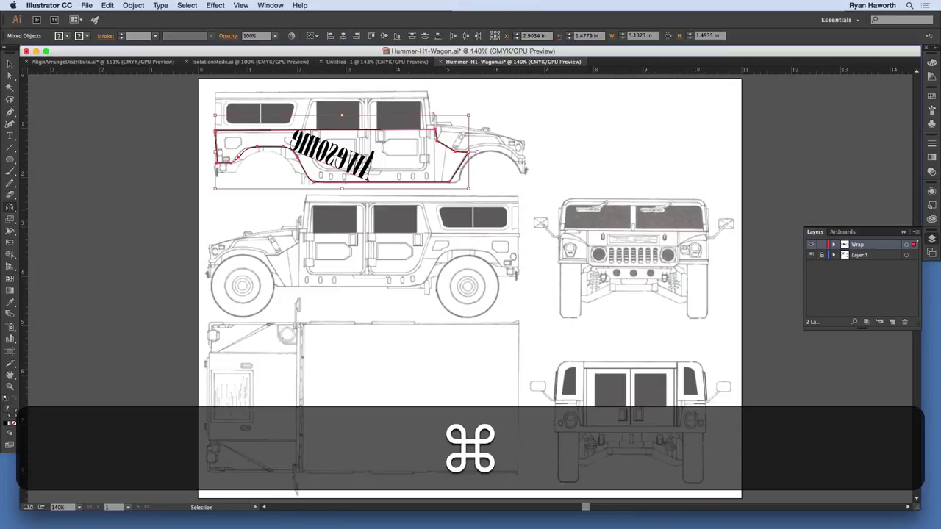
key(super+z)
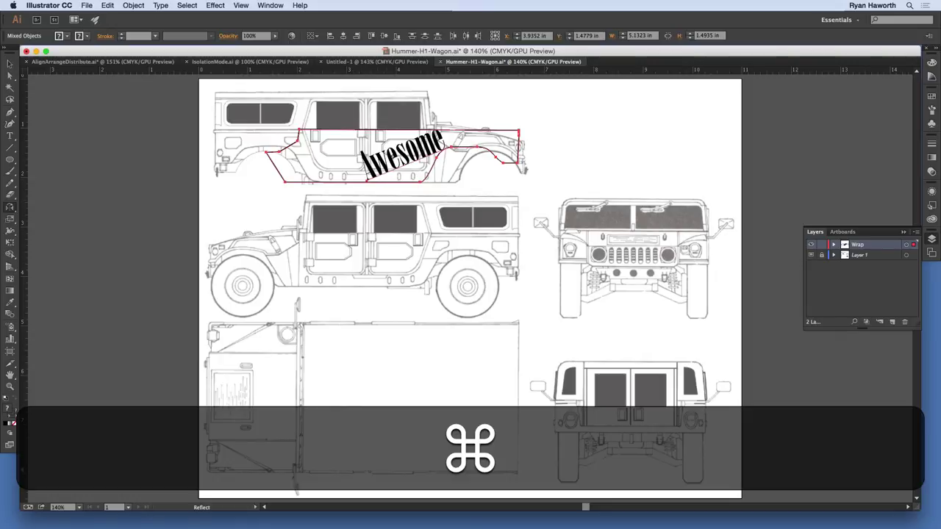
key(super+z)
Duplicate the outline and text onto the upper side view and reflect the copy across the vertical axis
key(alt+super)
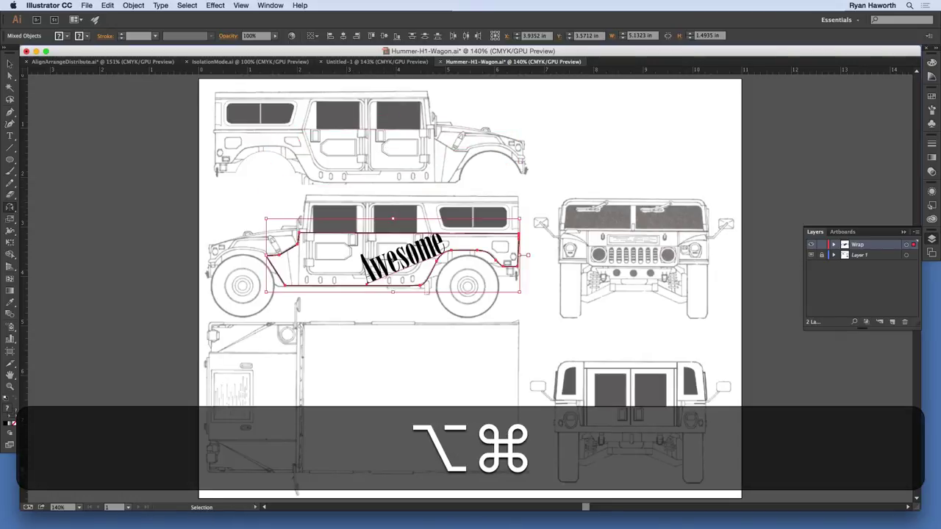
drag(396, 268, 363, 166)
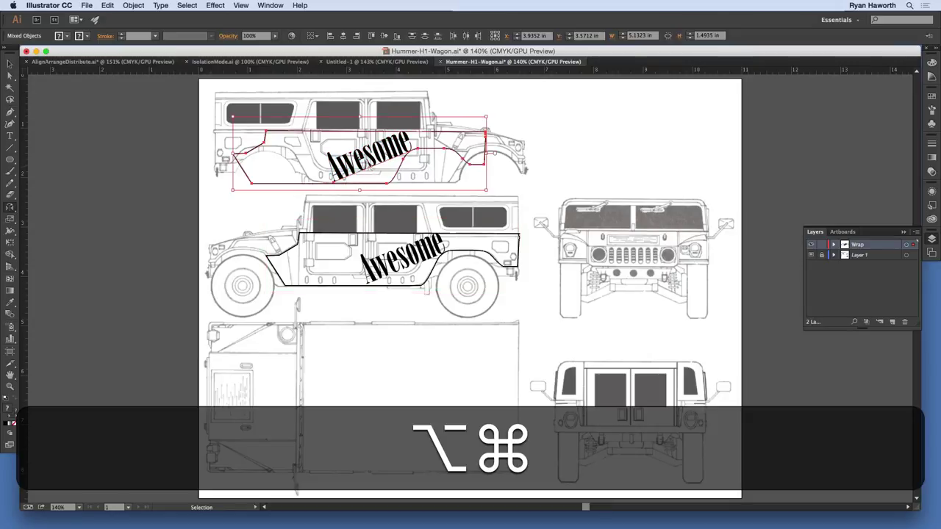
key(o)
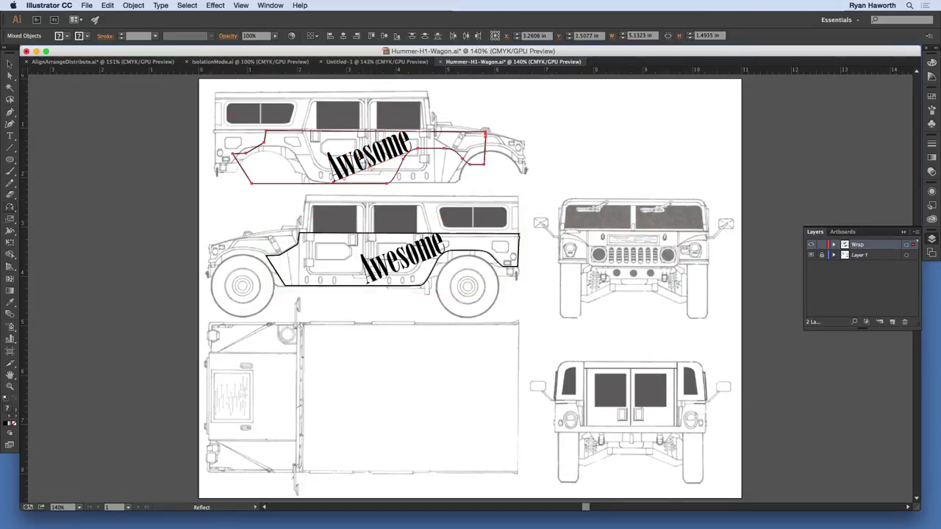
double_click(10, 207)
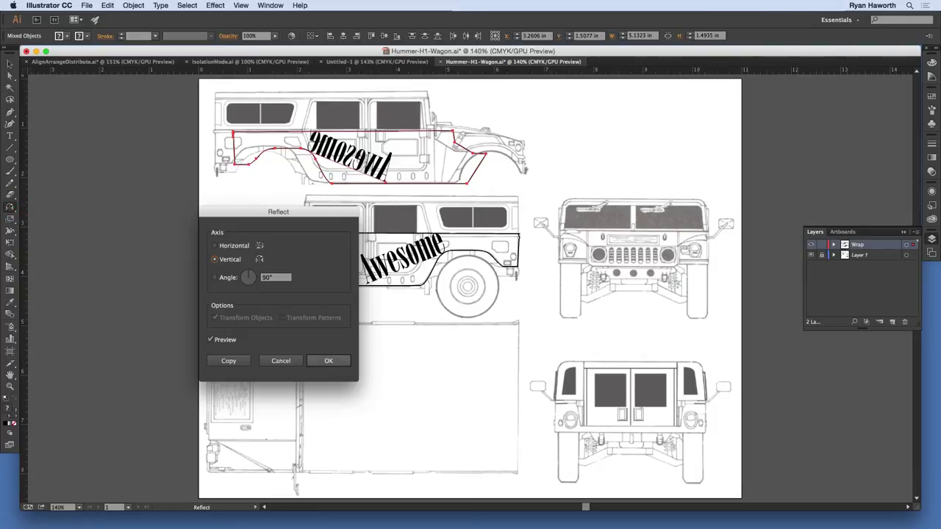
click(329, 360)
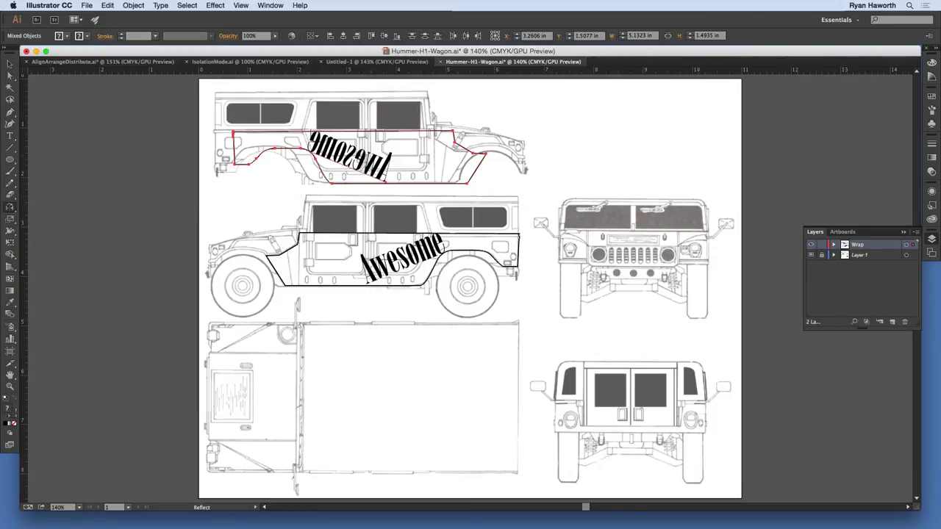
Move the reflected outline and text onto the upper side view's body, aligning the outline with its rear edge and window line
key(v)
drag(482, 153, 460, 144)
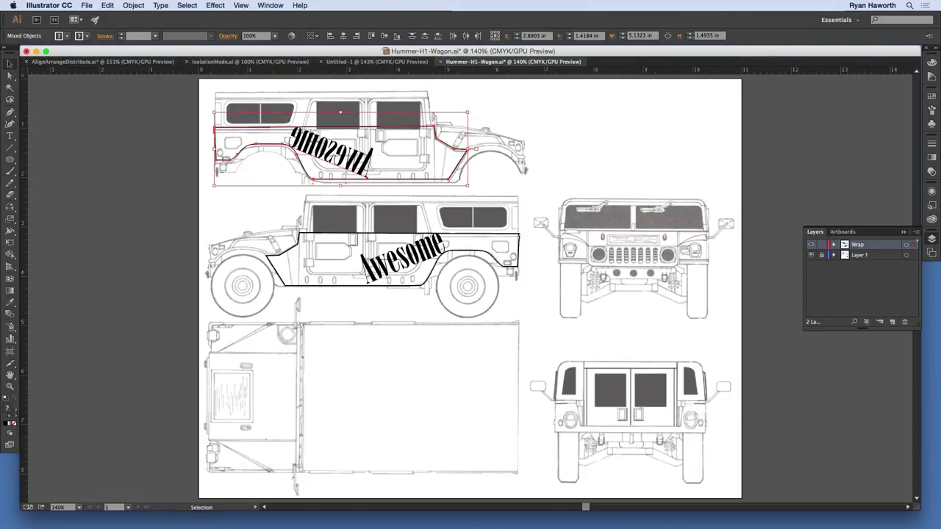
key(Down)
key(Down)
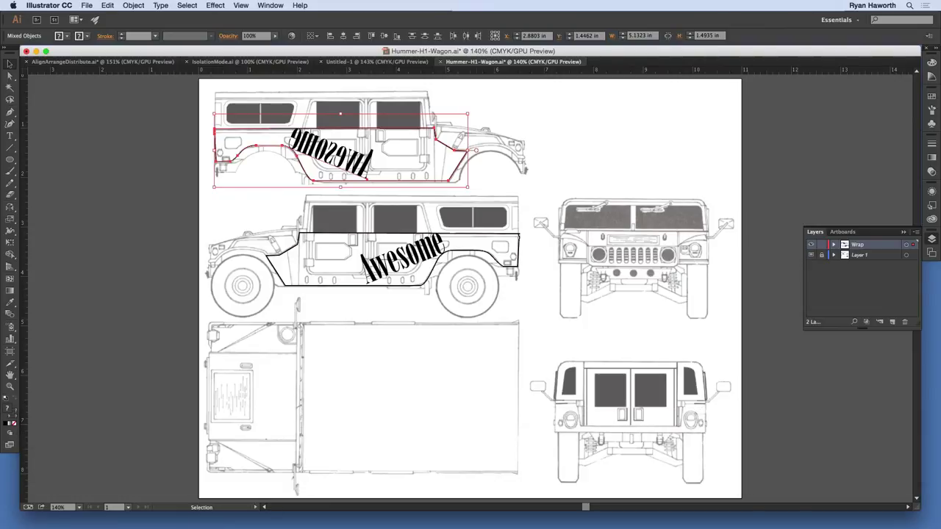
Replace the backwards text on the upper side view with a readable copy of the "Awesome" lettering, angled downward toward the front
click(279, 181)
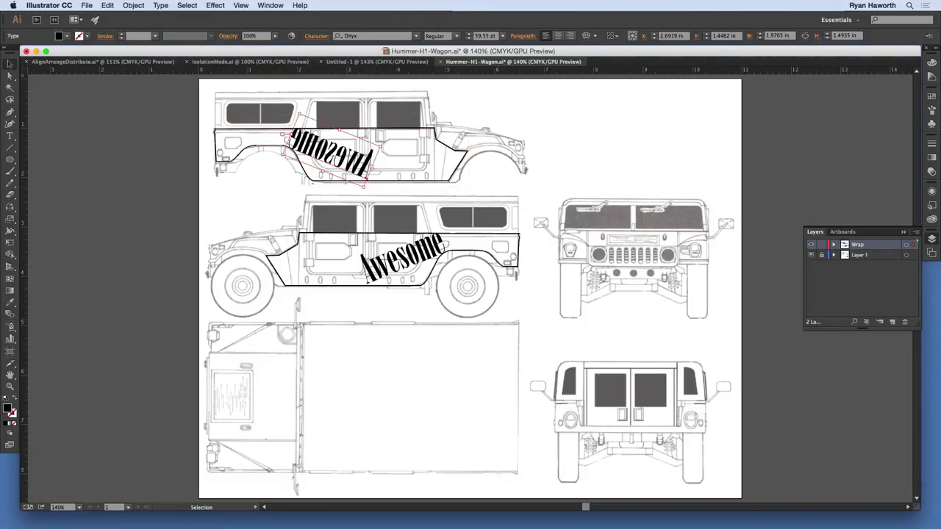
key(BackSpace)
key(t)
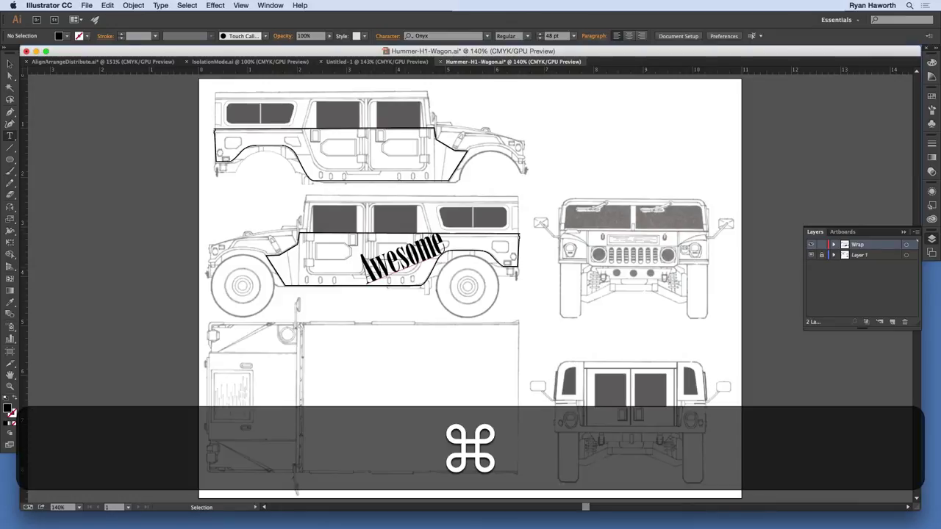
mouse_move(393, 266)
mouse_down()
mouse_move(264, 167)
mouse_move(313, 190)
mouse_move(363, 134)
mouse_move(340, 161)
mouse_move(284, 145)
mouse_move(319, 110)
mouse_move(324, 149)
mouse_up()
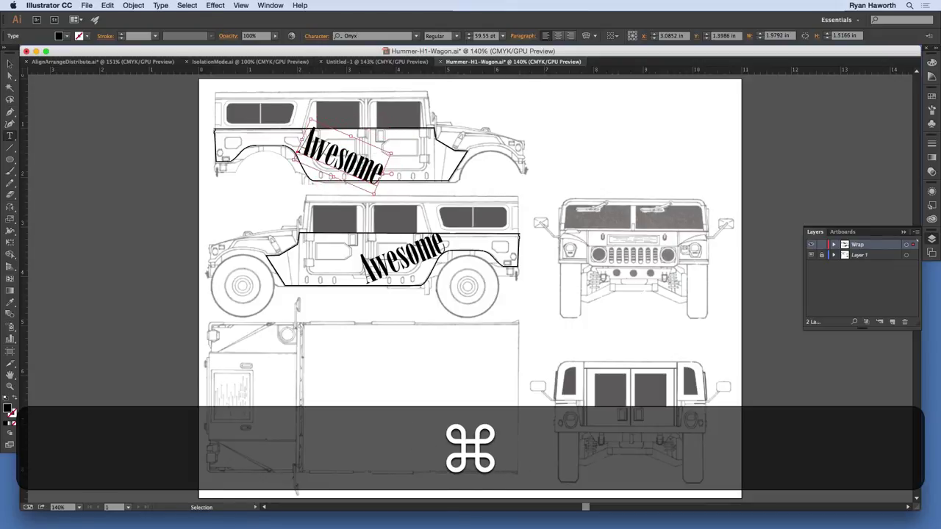
click(542, 147)
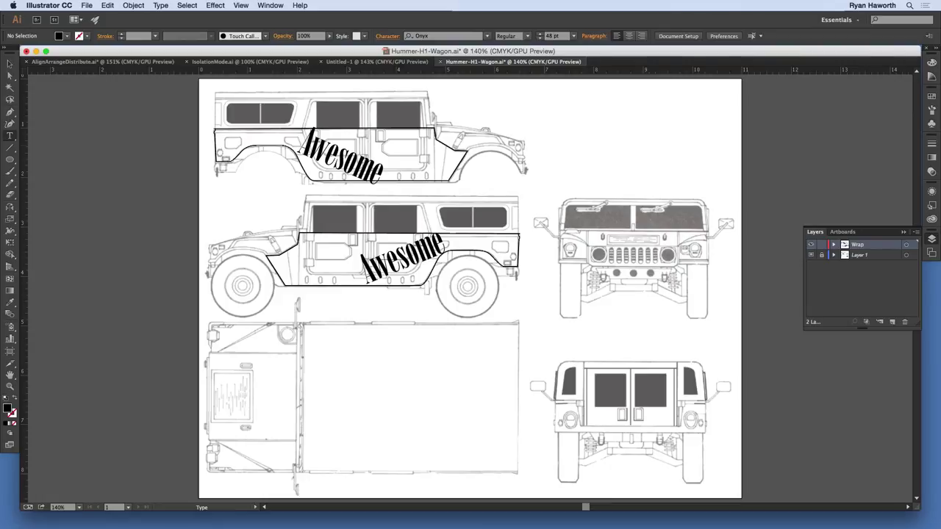
Duplicate the upper side view's "Awesome" lettering onto the roof in the top view and enlarge it to span most of the roof
super+click(361, 171)
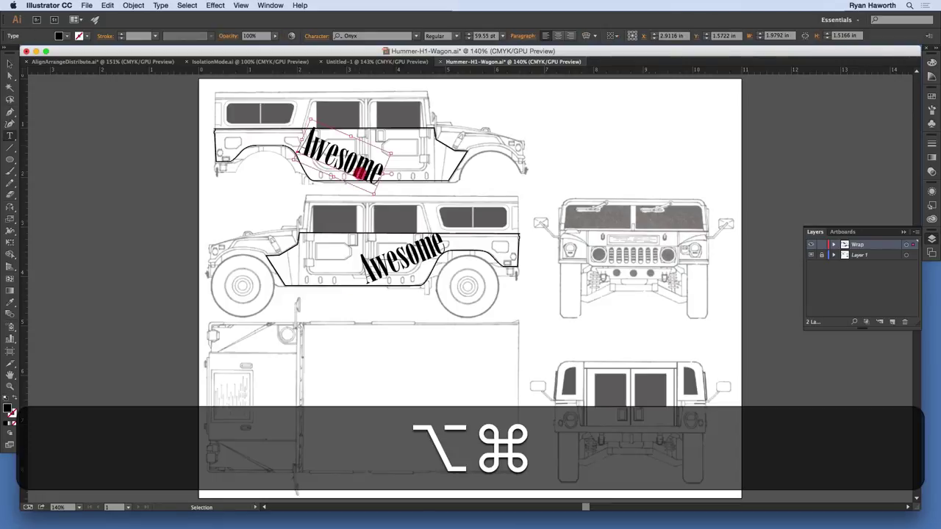
drag(360, 171, 444, 406)
super+click(444, 406)
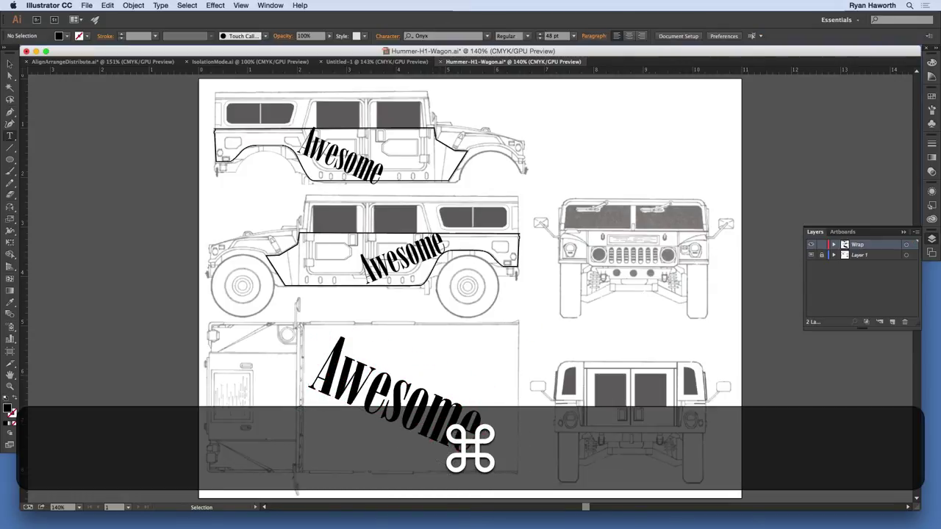
key(t)
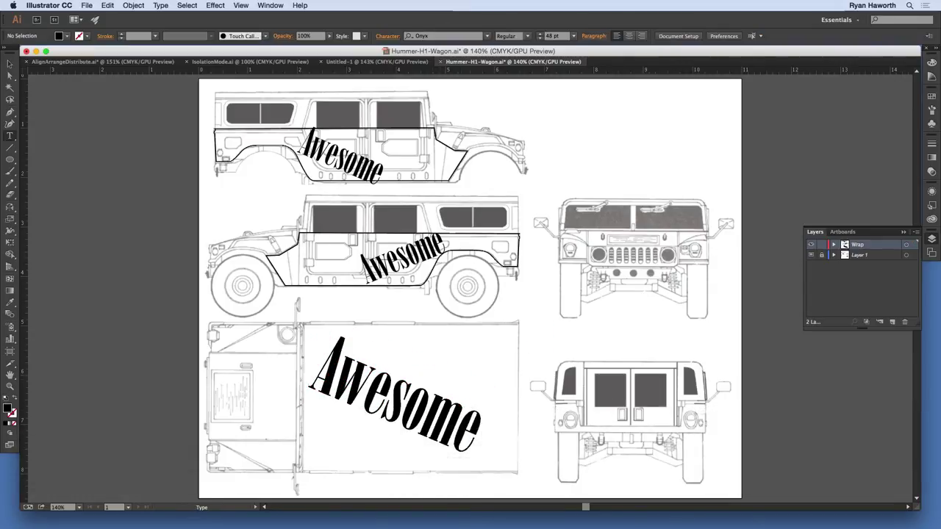